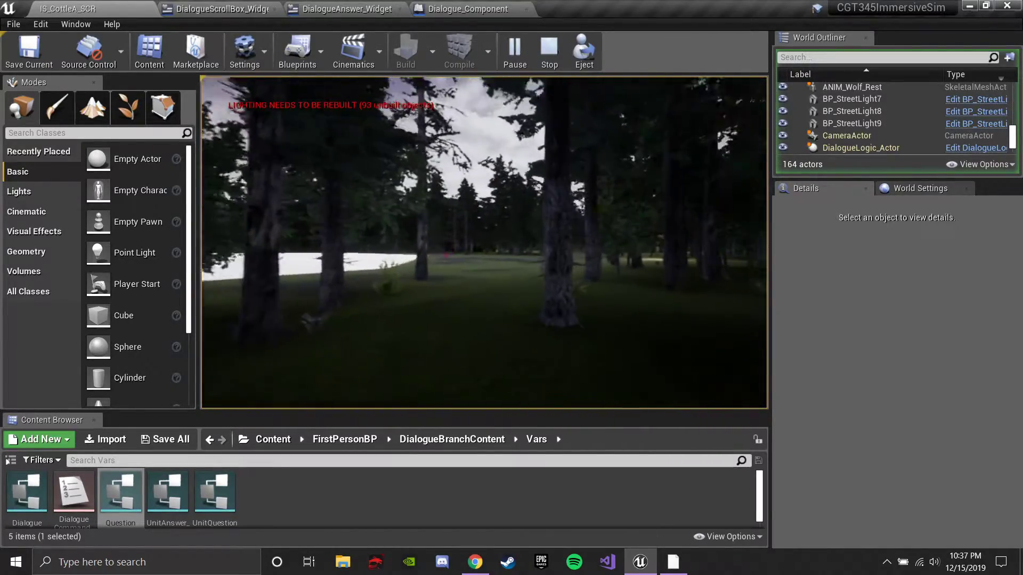
Walk through the dark forest and past the timber house in the running level, and end the play session.
key("w")
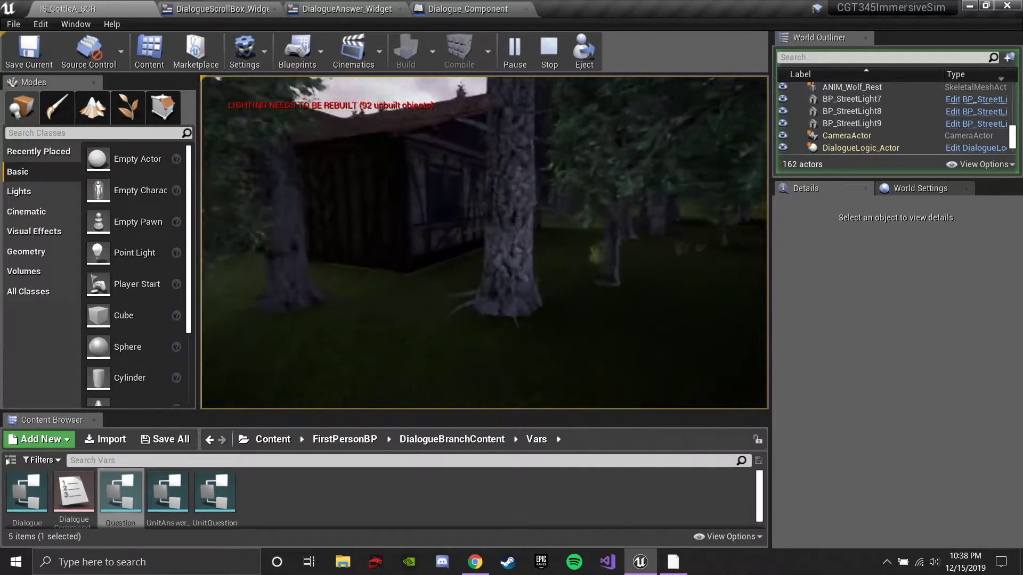
key("w")
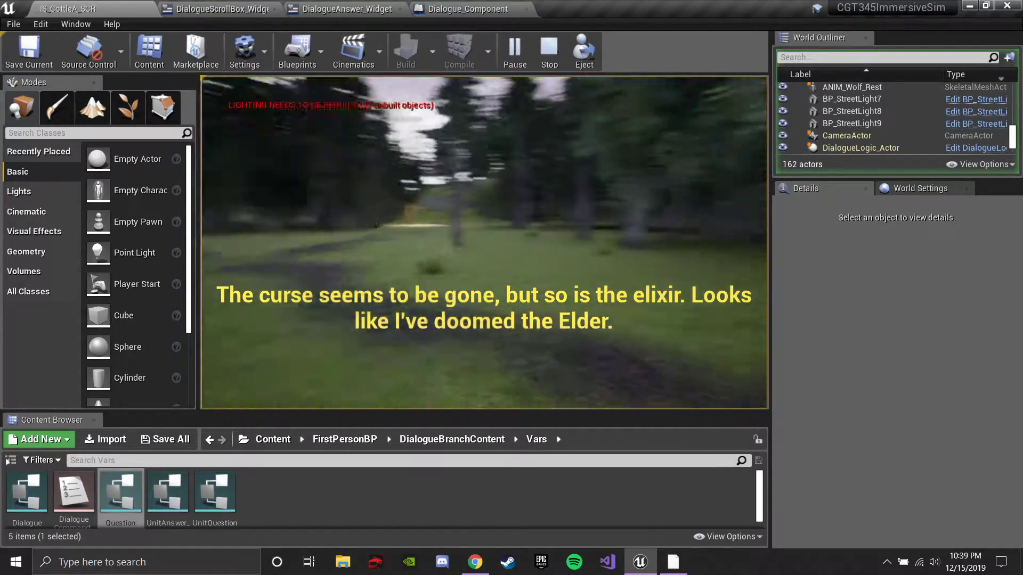
key("Escape")
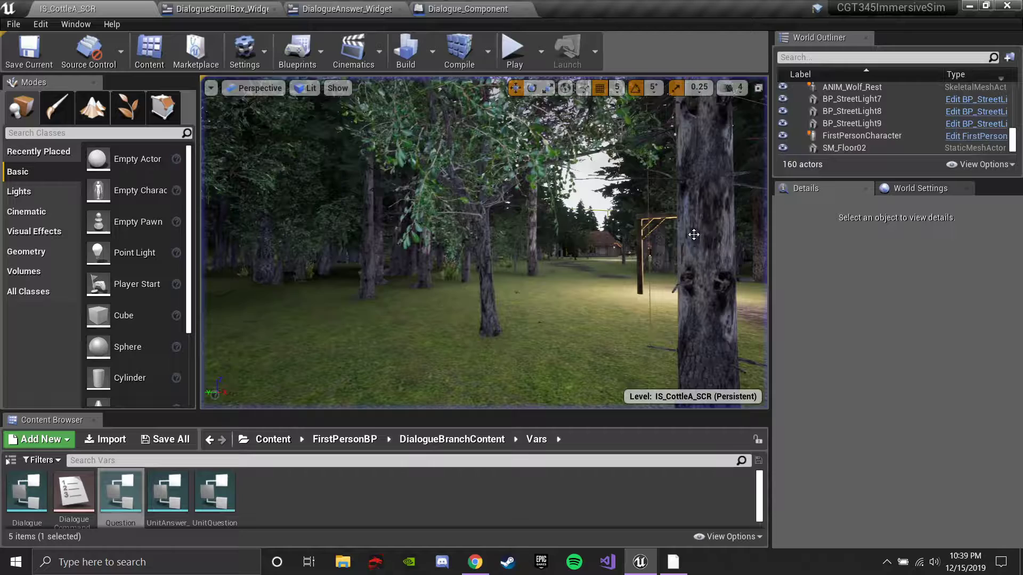
Play the level again, give the elixir to the sleeping Elder inside the house, and end the play session.
left_click(514, 51)
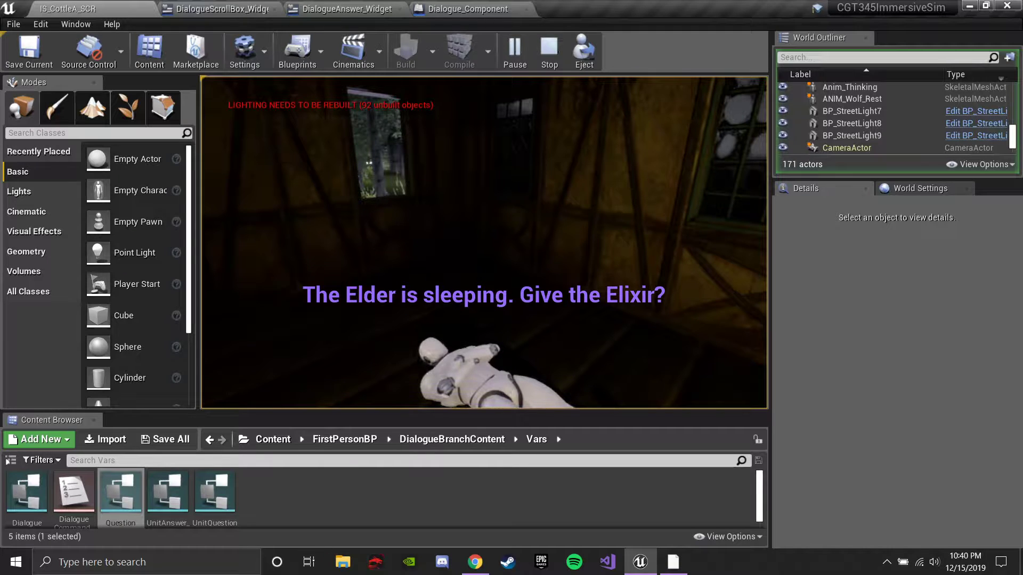
key("e")
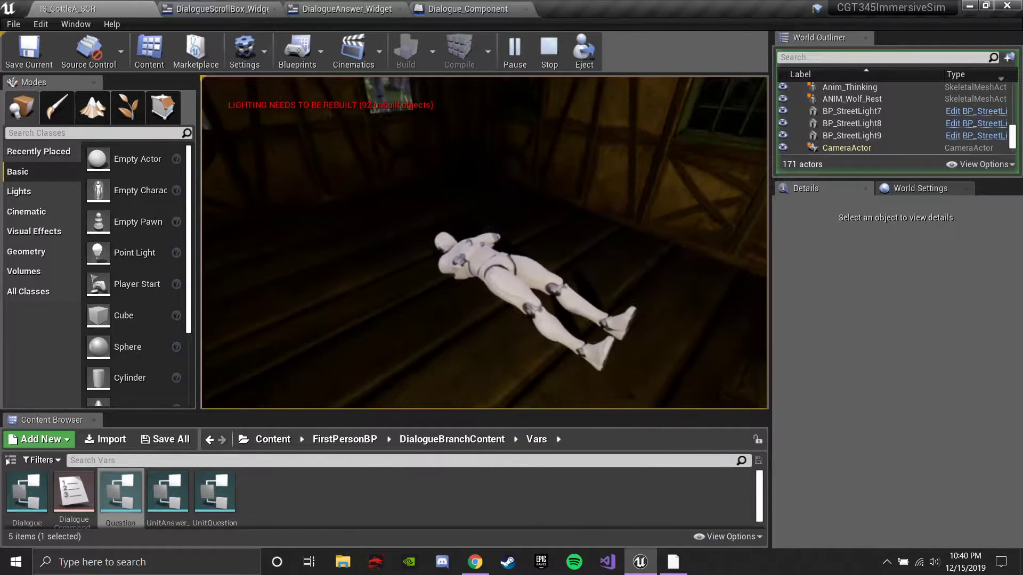
key("shift+F1")
key("Escape")
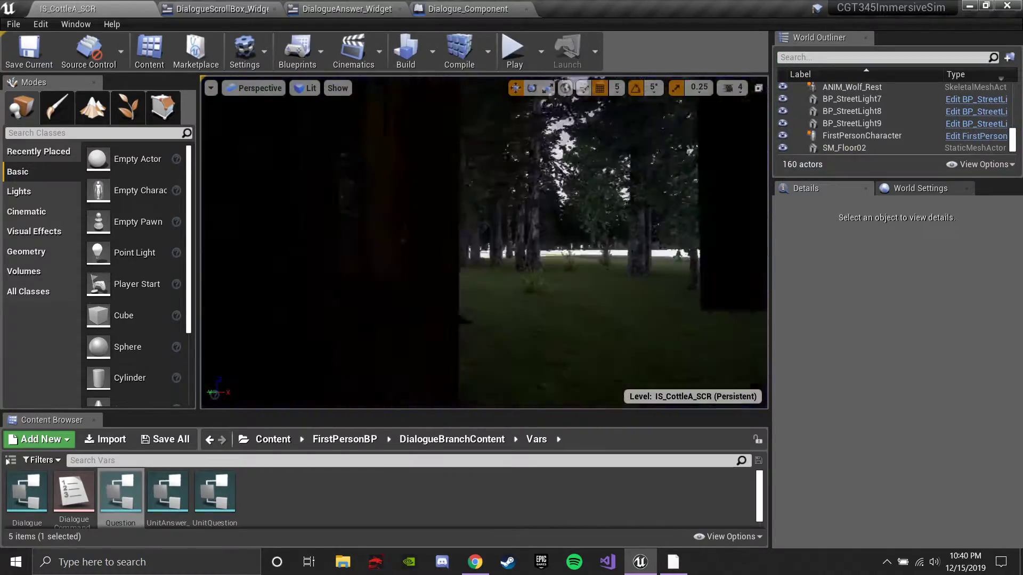
Start playing the level from the lakeside and pick up the Rose.
key("w")
right_click_drag(484, 243, 586, 248)
key("w")
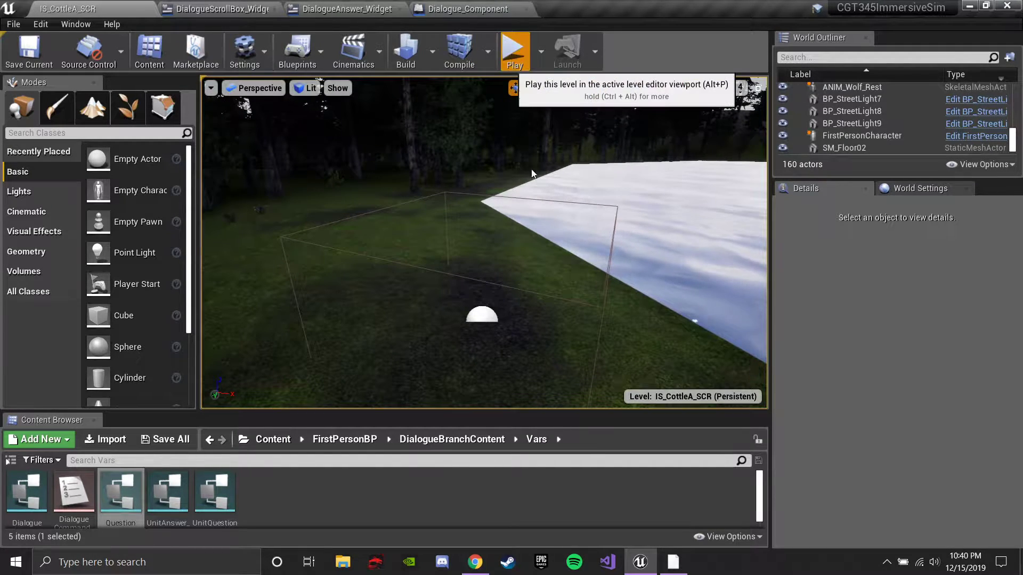
left_click(514, 51)
key("w")
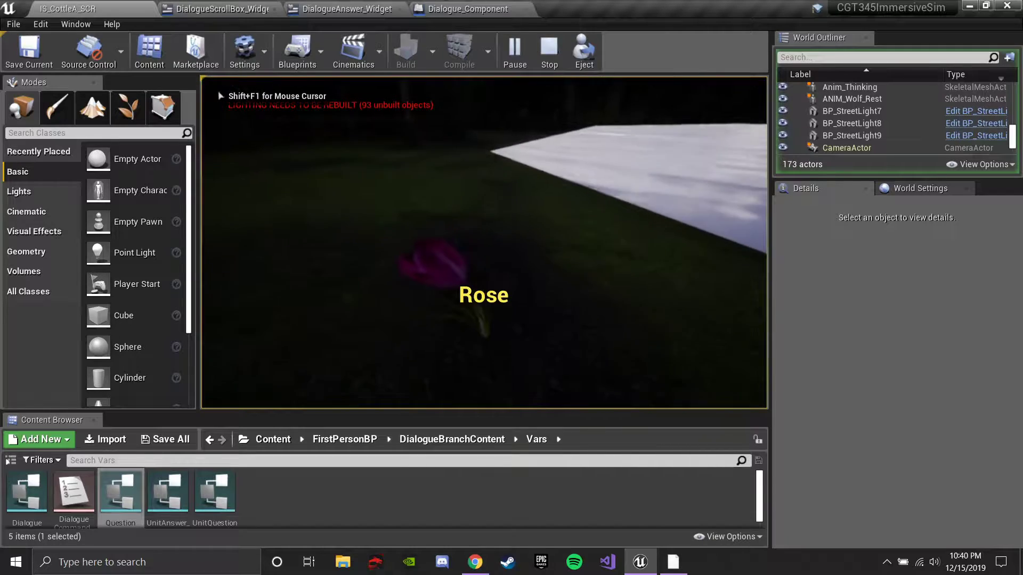
key("e")
key("w")
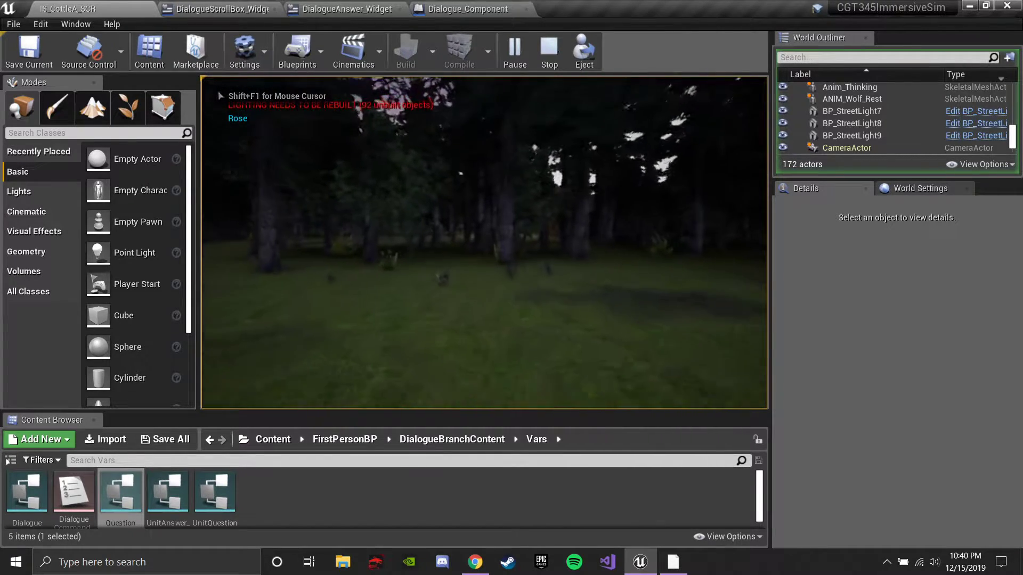
Carry the rose through the forest to the lit house and trade it to the character there for the elixir.
key("w")
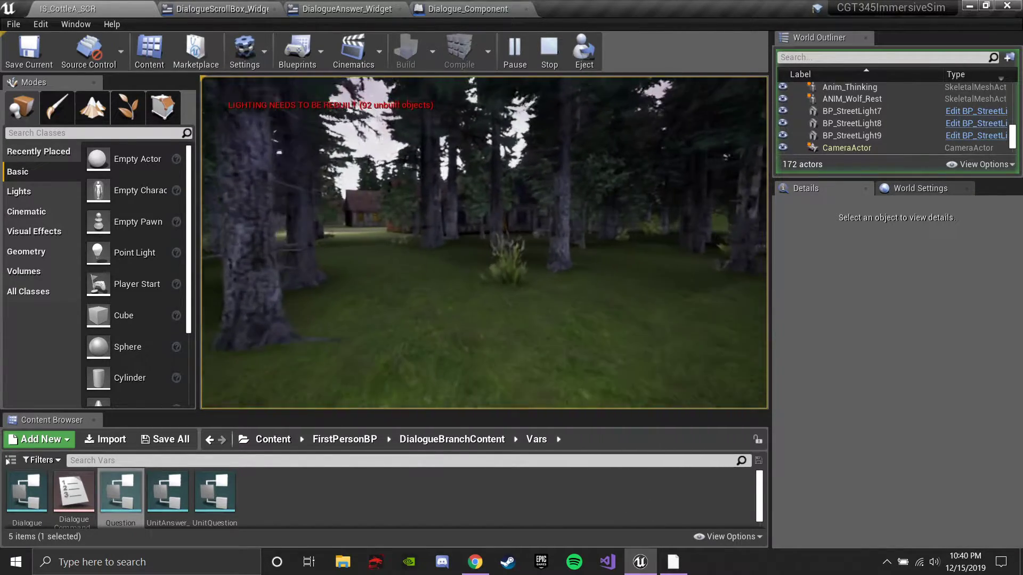
key("w")
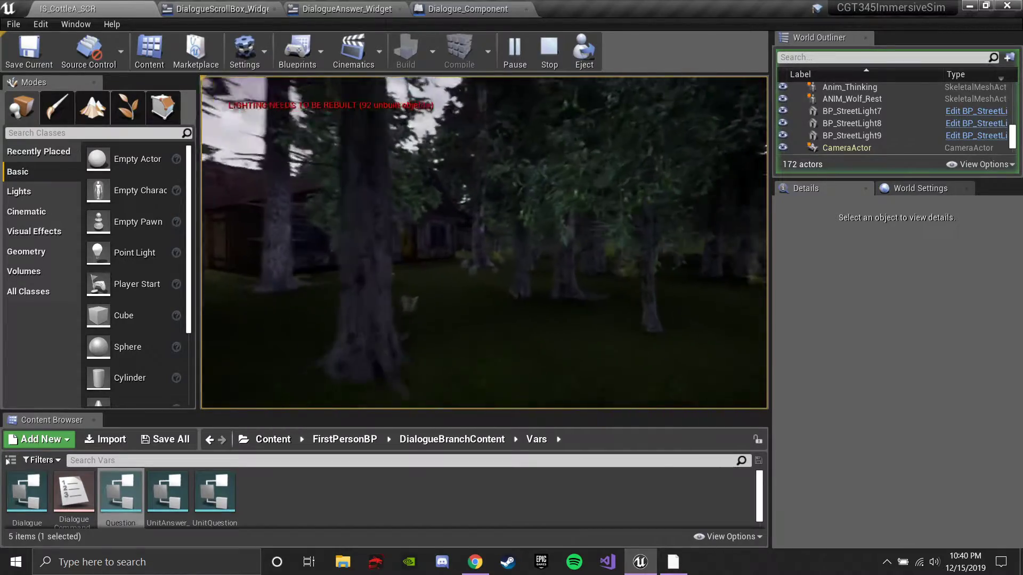
key("w")
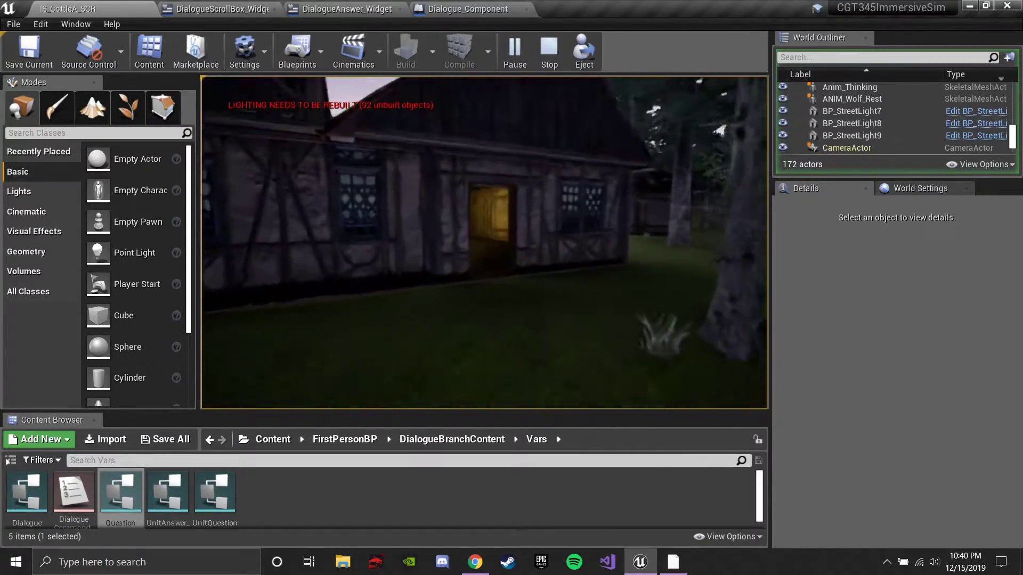
key("w")
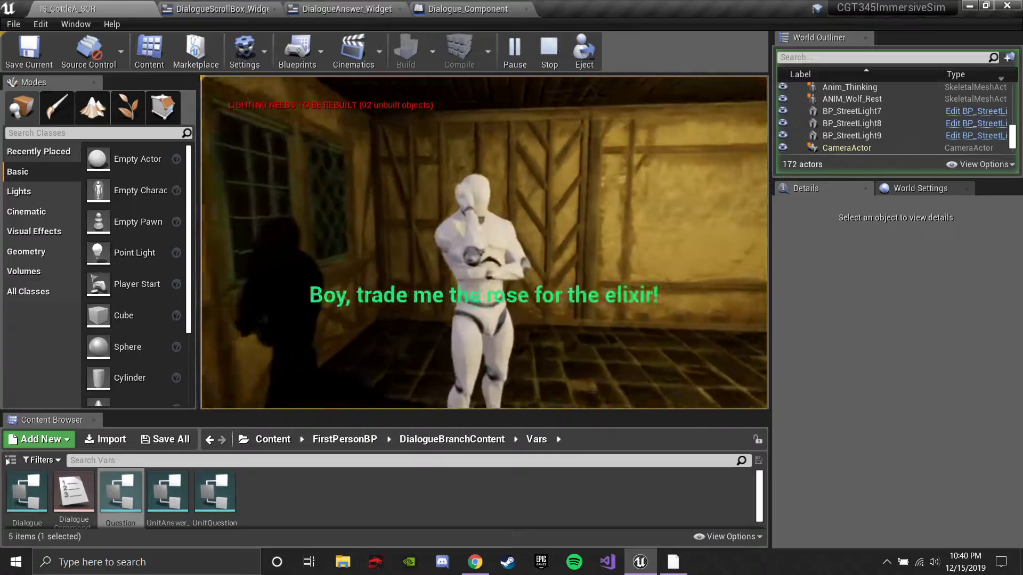
key("e")
key("w")
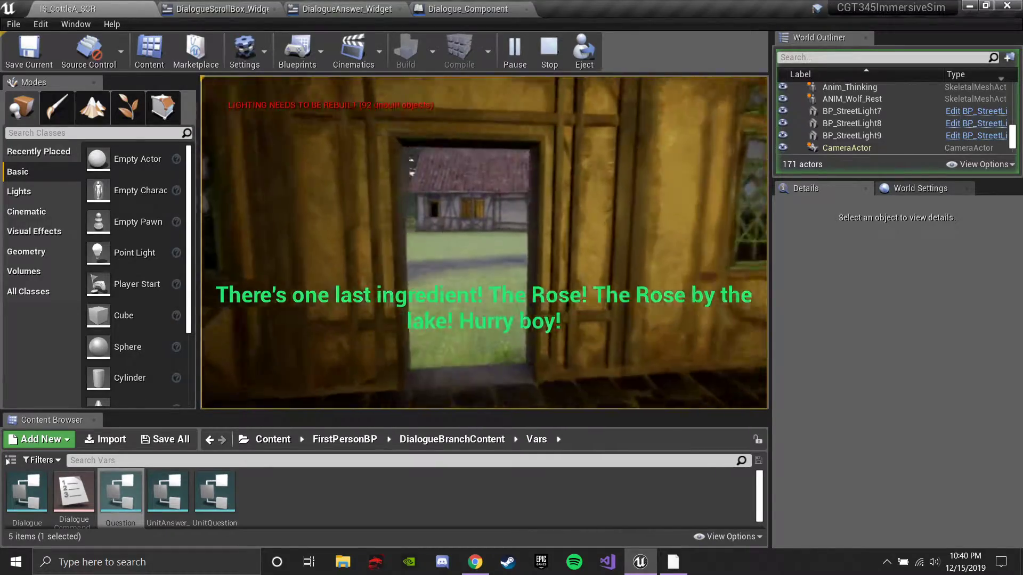
Walk along the forest paths outside the houses to survey the environment, and end the play session.
key("w")
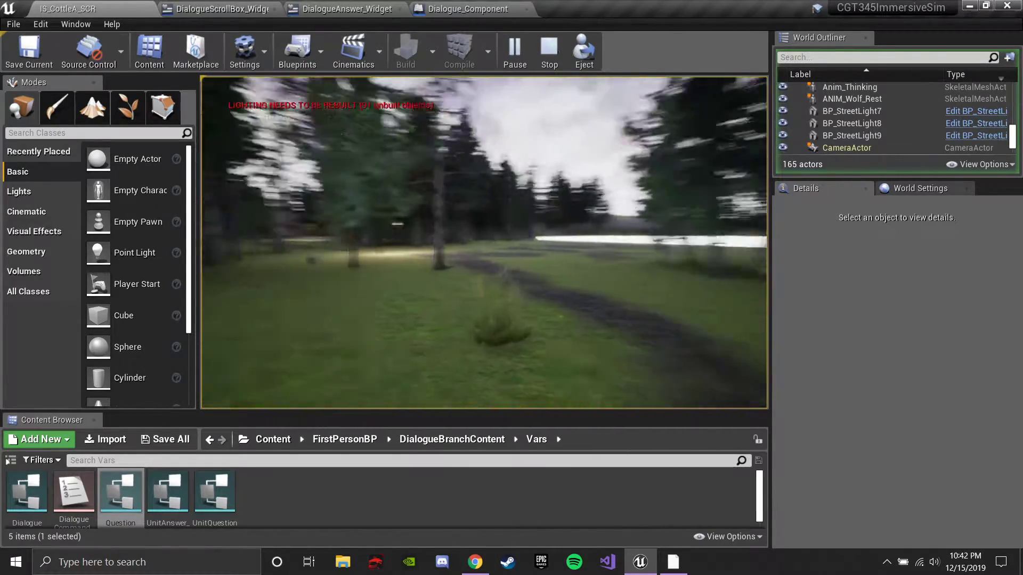
key("w")
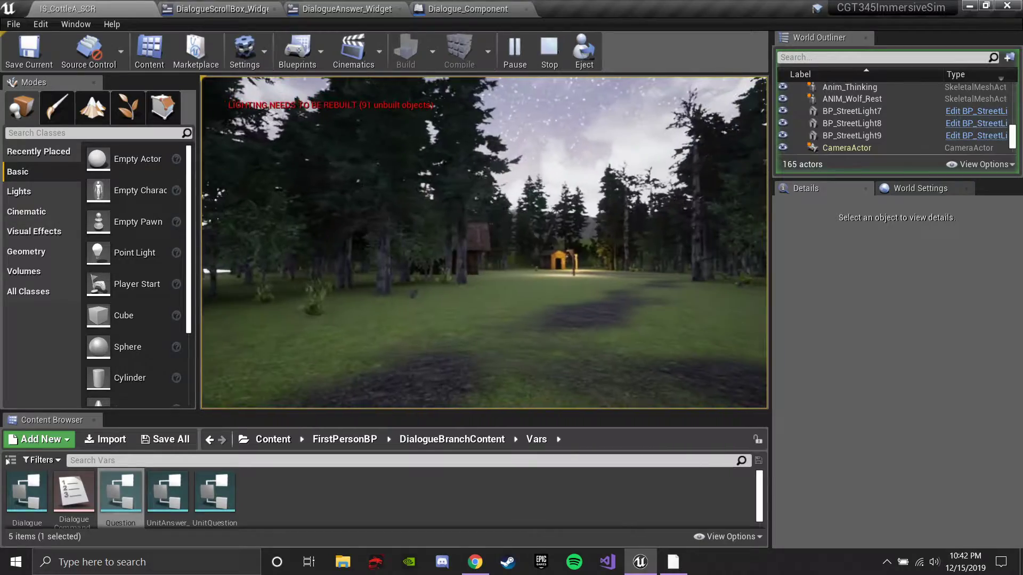
key("w")
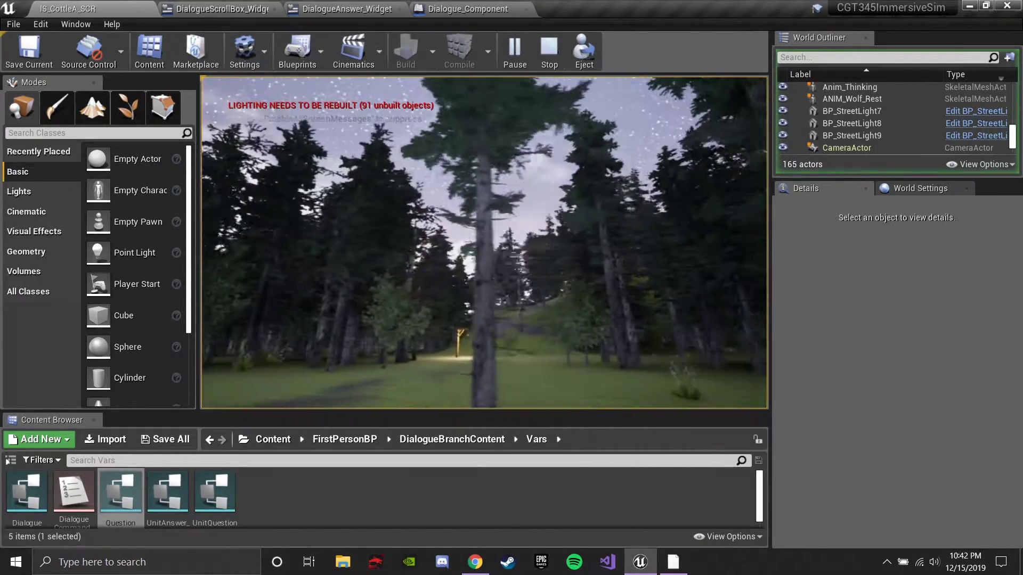
key("w")
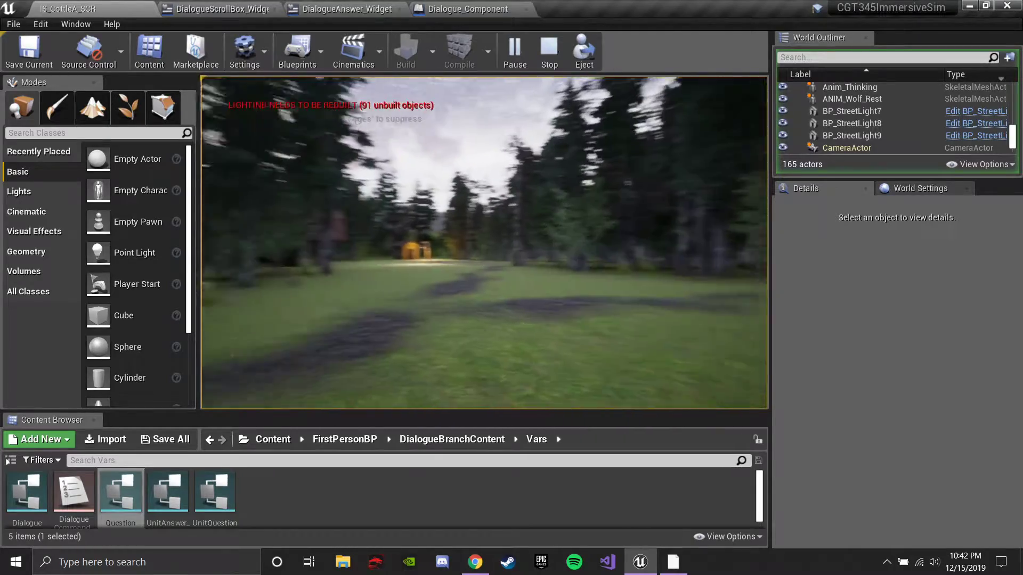
key("Escape")
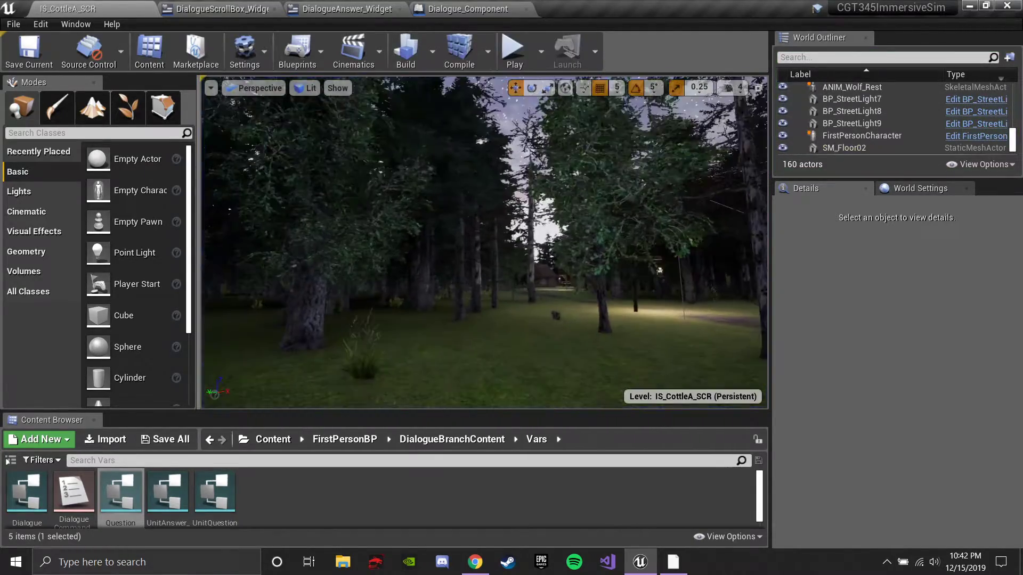
Play the level from the village area and inspect the broken barrel among the benches under the street light.
key("w")
mouse_move(485, 243)
right_mouse_down()
mouse_move(536, 243)
mouse_move(503, 245)
right_mouse_up()
key("w")
key("w")
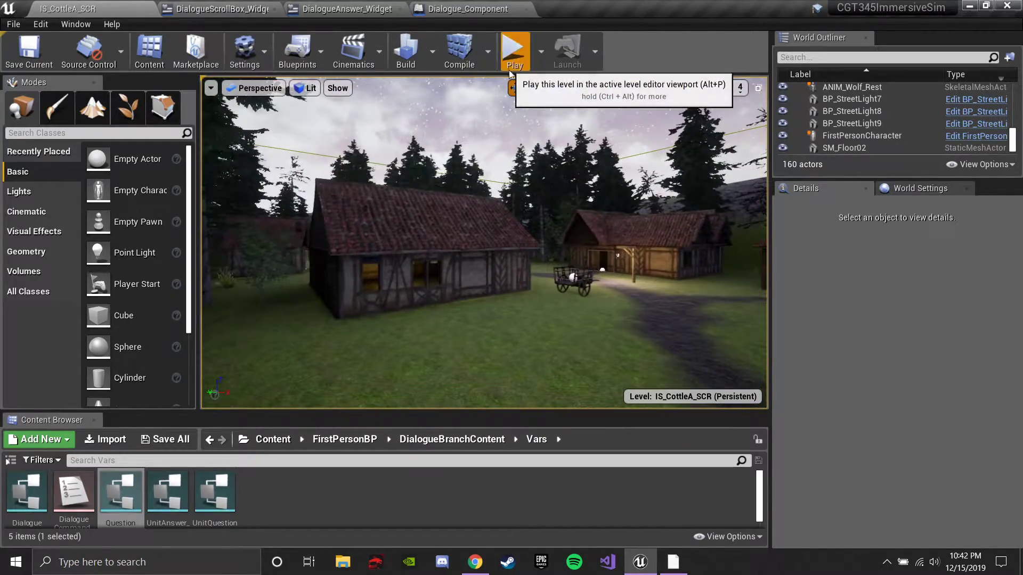
left_click(511, 68)
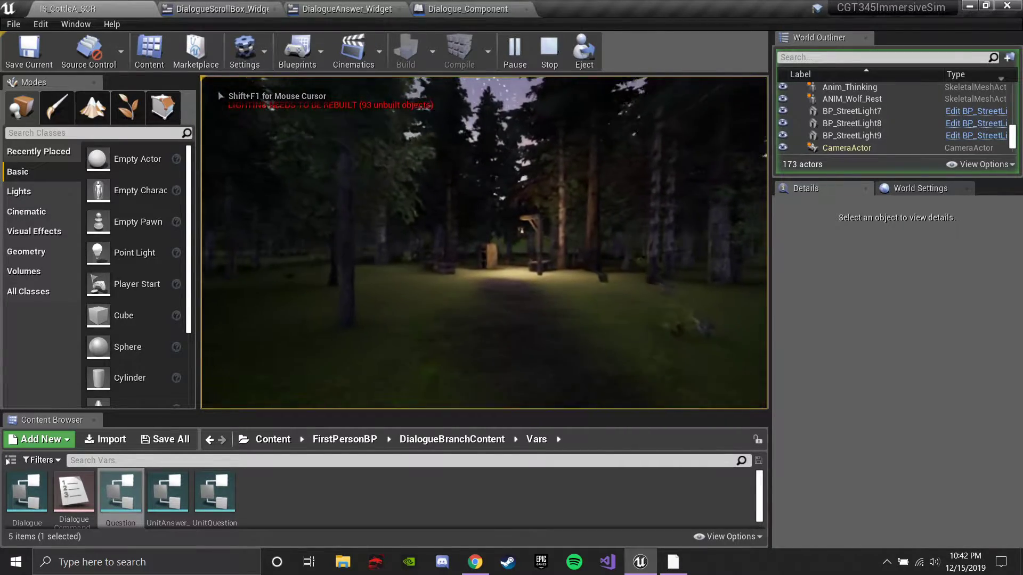
key("w")
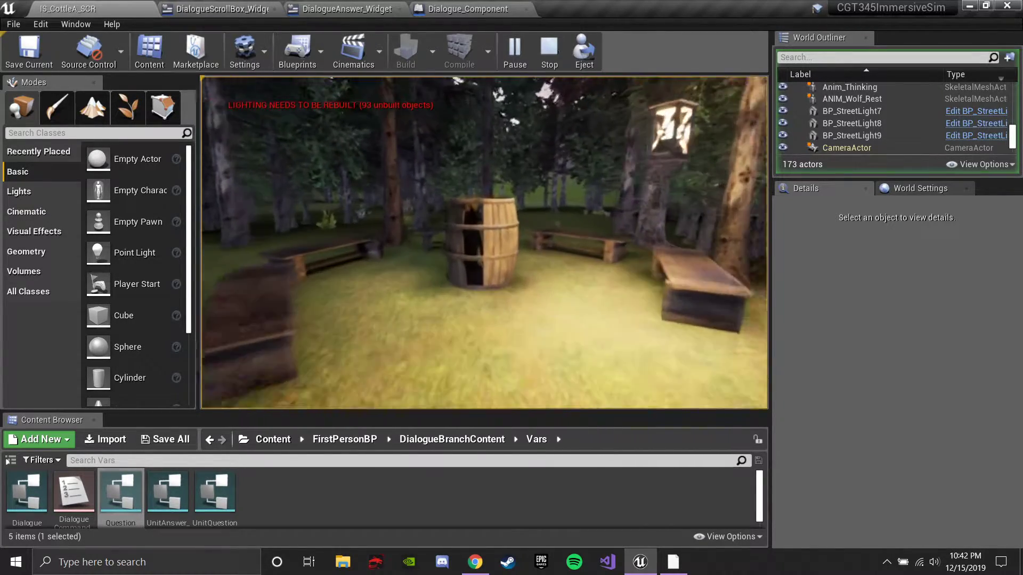
key("w")
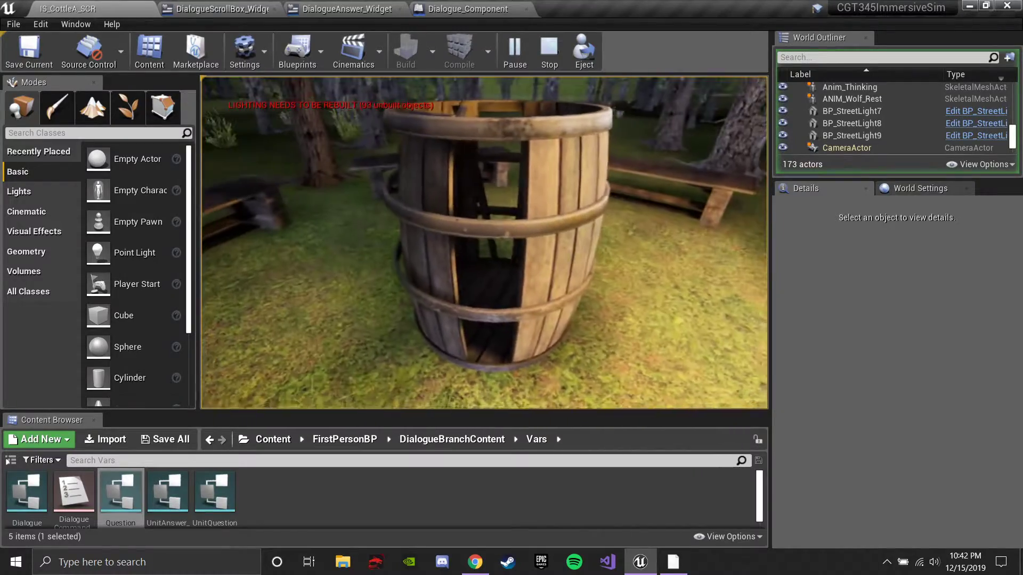
key("s")
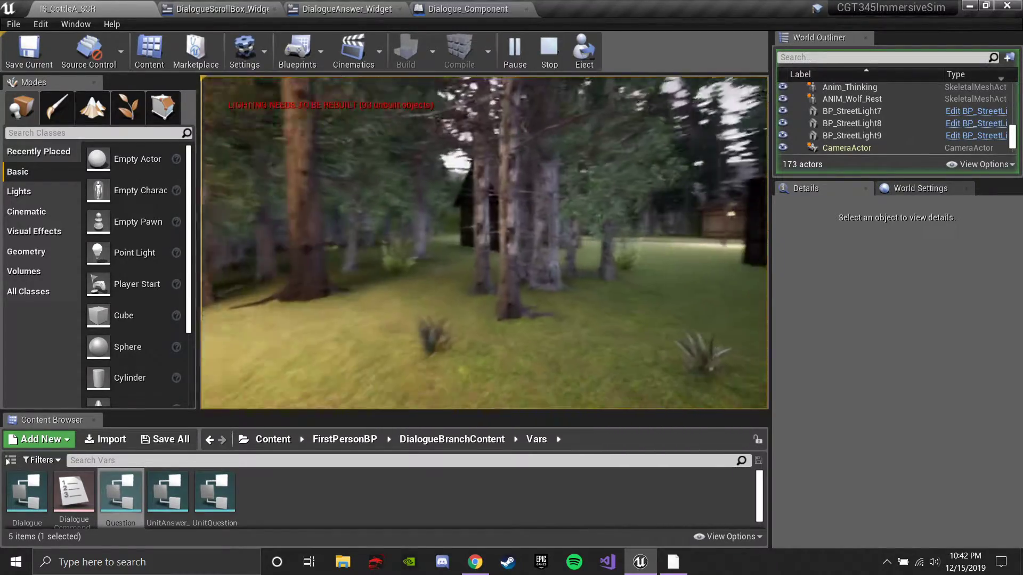
Explore the village on foot, examining its paths, street lights and the interior of a lit house.
key("w")
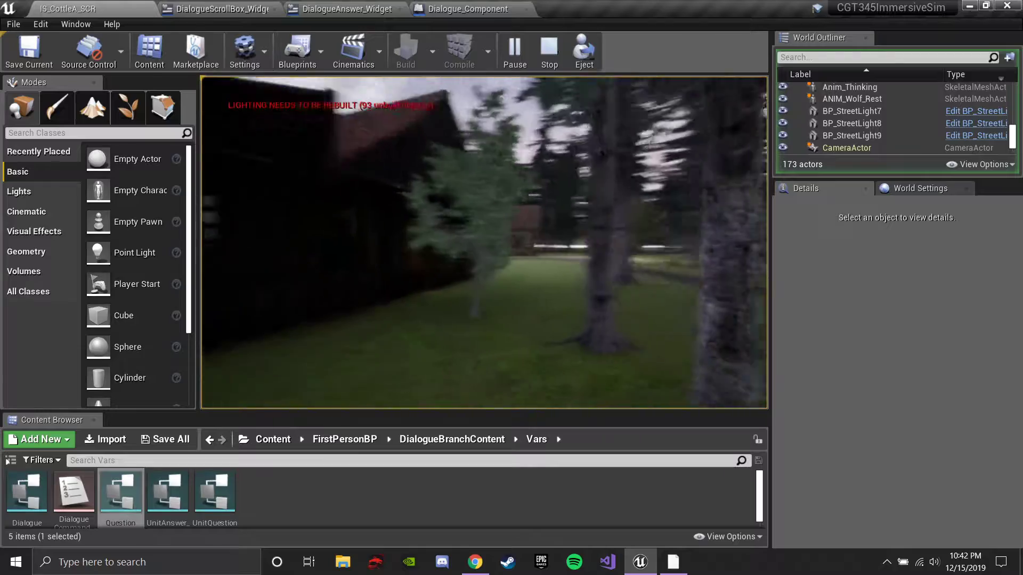
key("w")
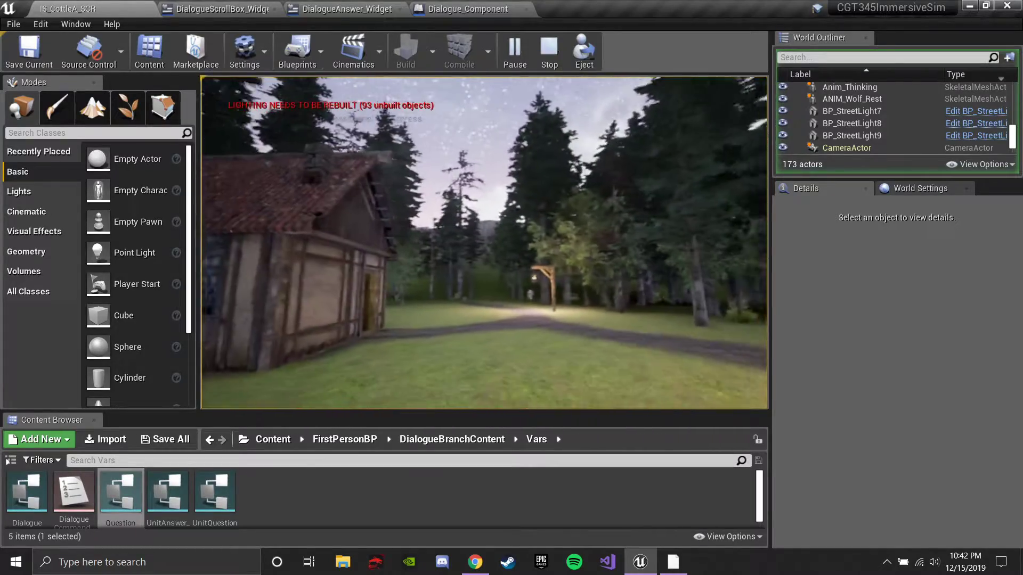
key("w")
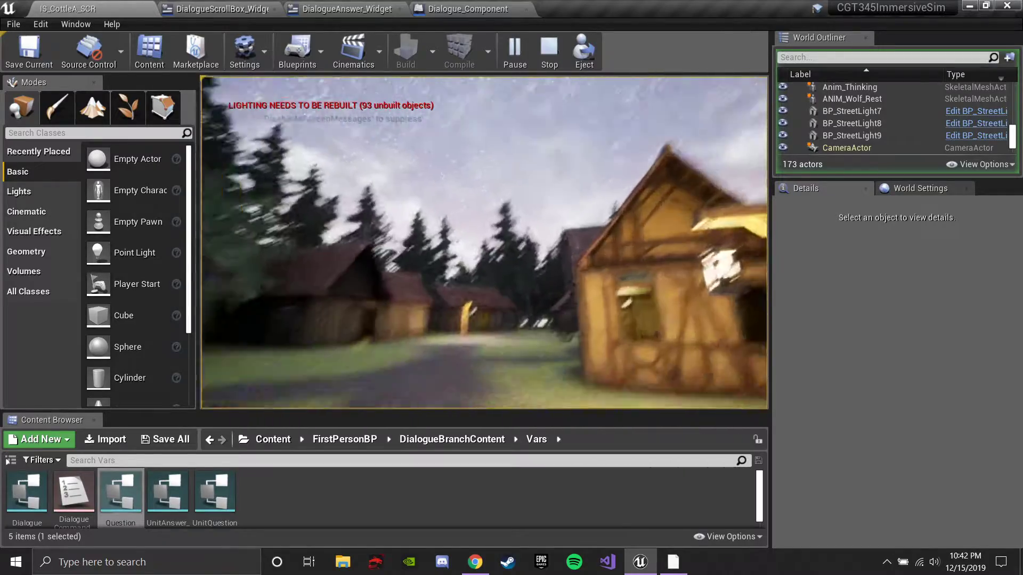
key("w")
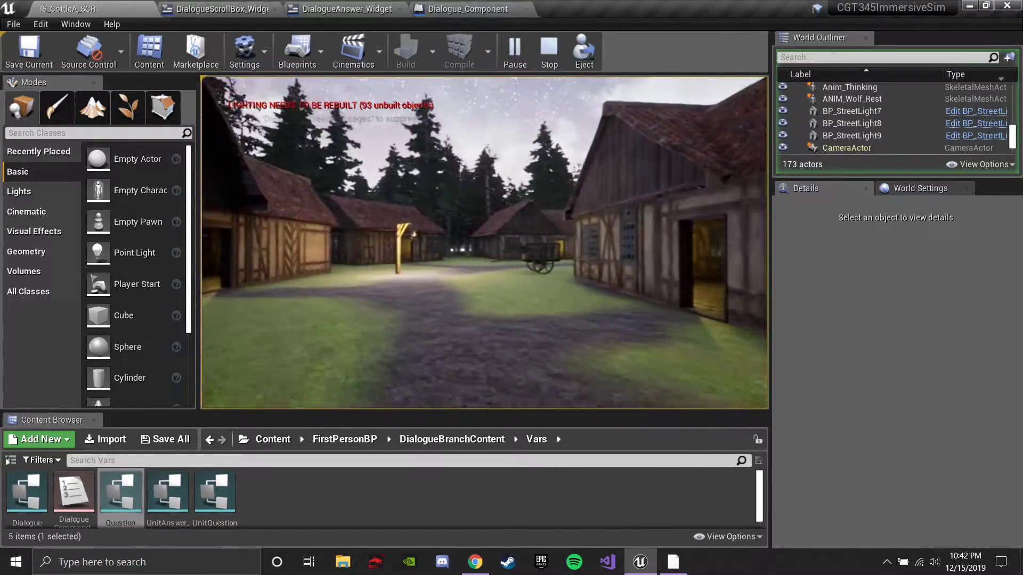
key("w")
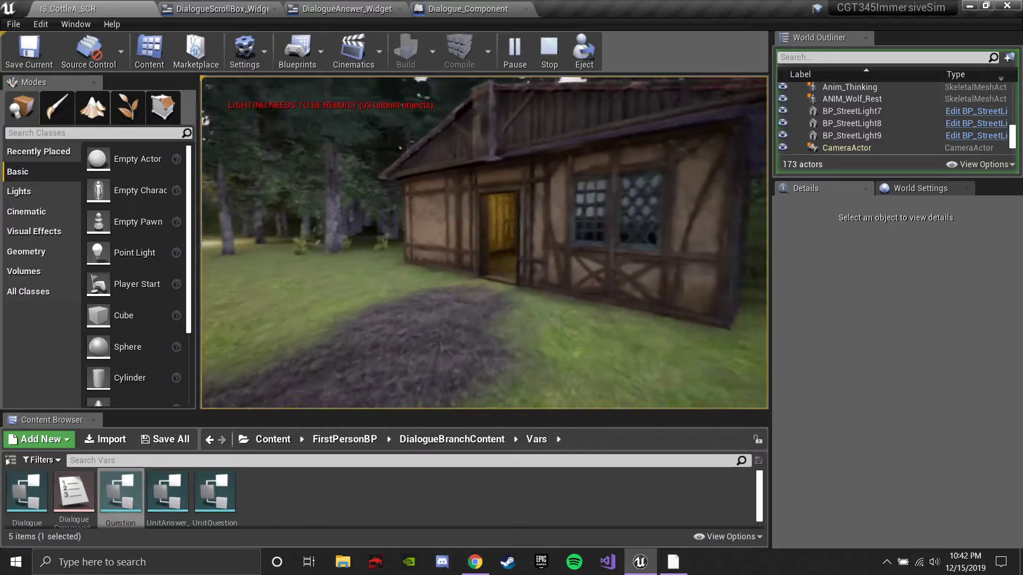
key("w")
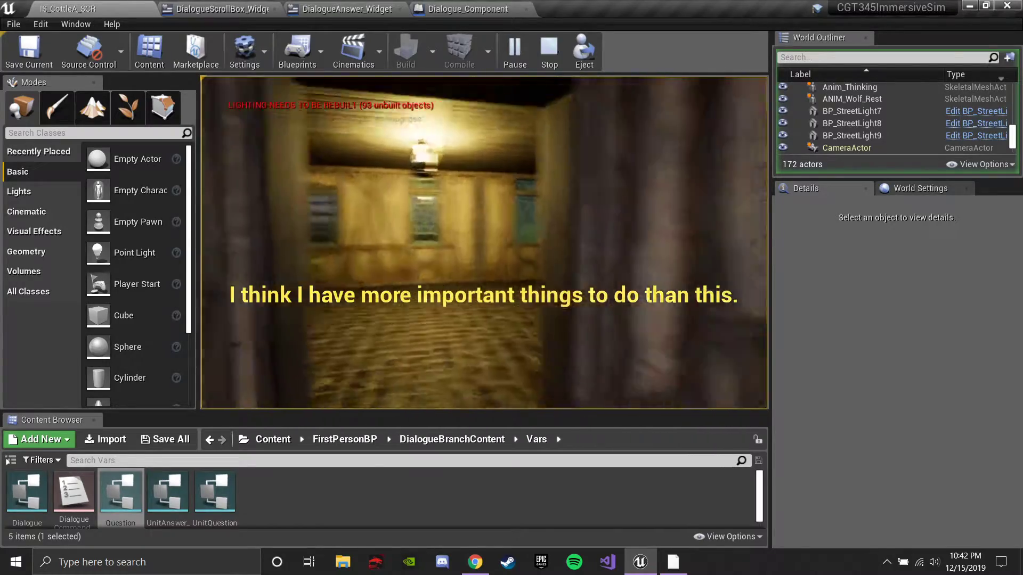
key("w")
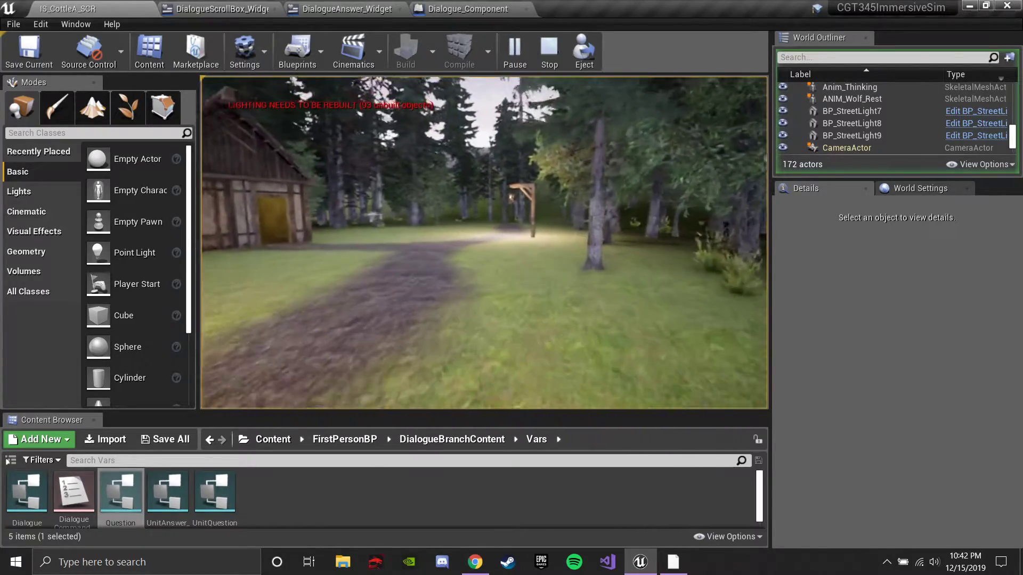
key("w")
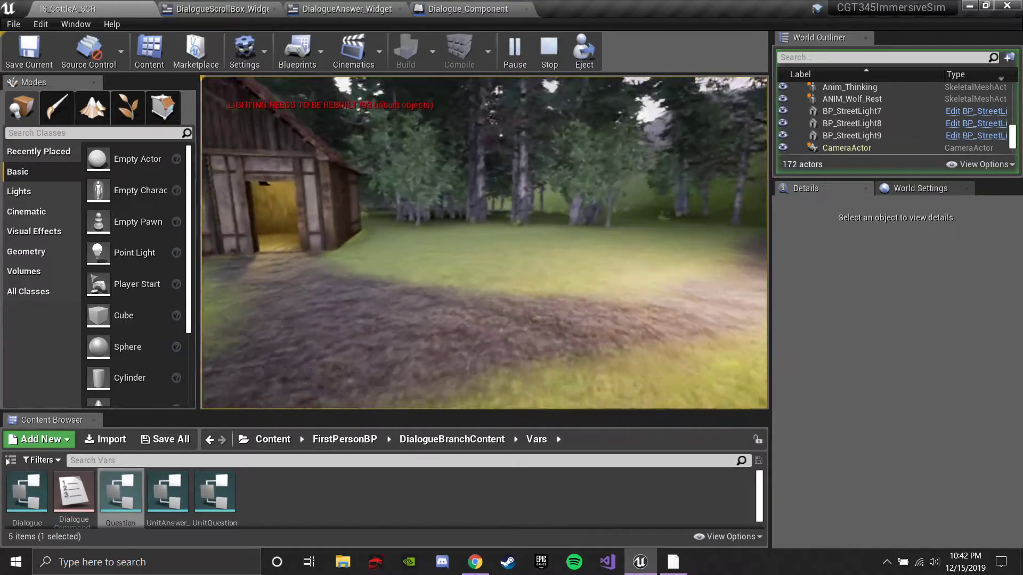
key("w")
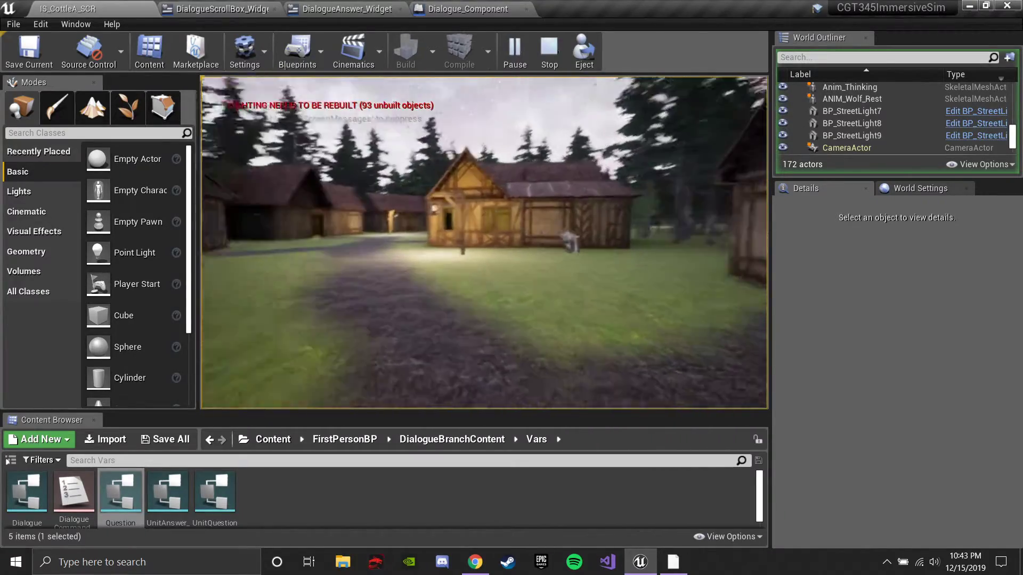
Start the dialogue with the NPC near the small wooden house, and enlarge the Content Browser to show the full asset names.
key("w")
key("e")
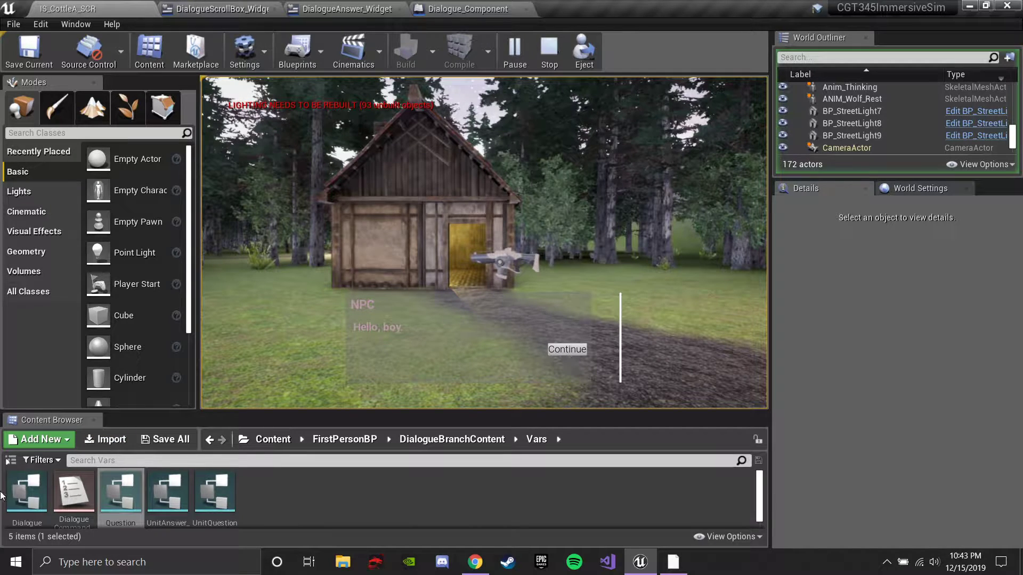
left_click_drag(246, 413, 250, 376)
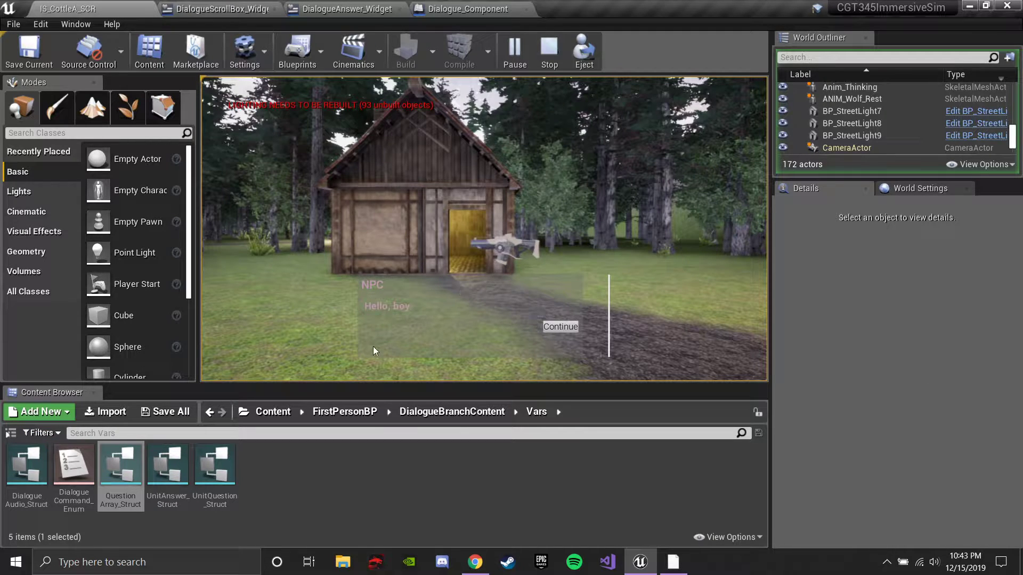
Replay the level several times to compare the NPC's opening greeting lines, ending the session after each run.
left_click(549, 50)
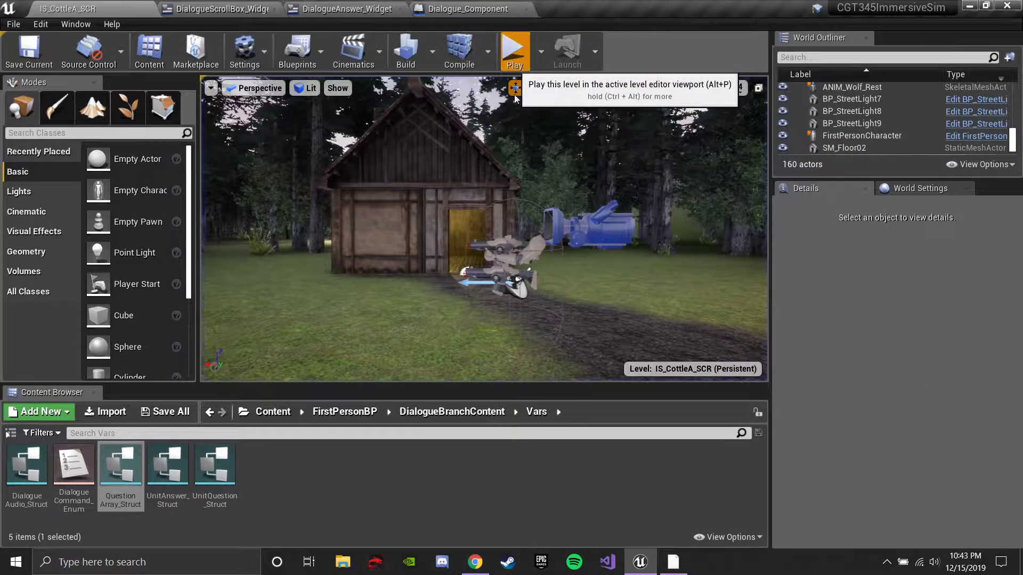
left_click(514, 49)
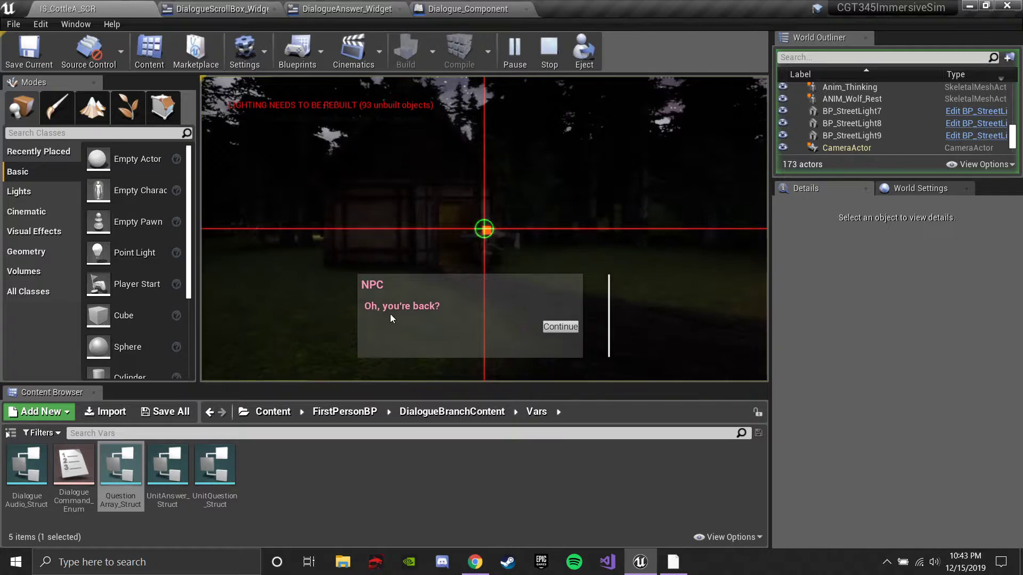
left_click(541, 60)
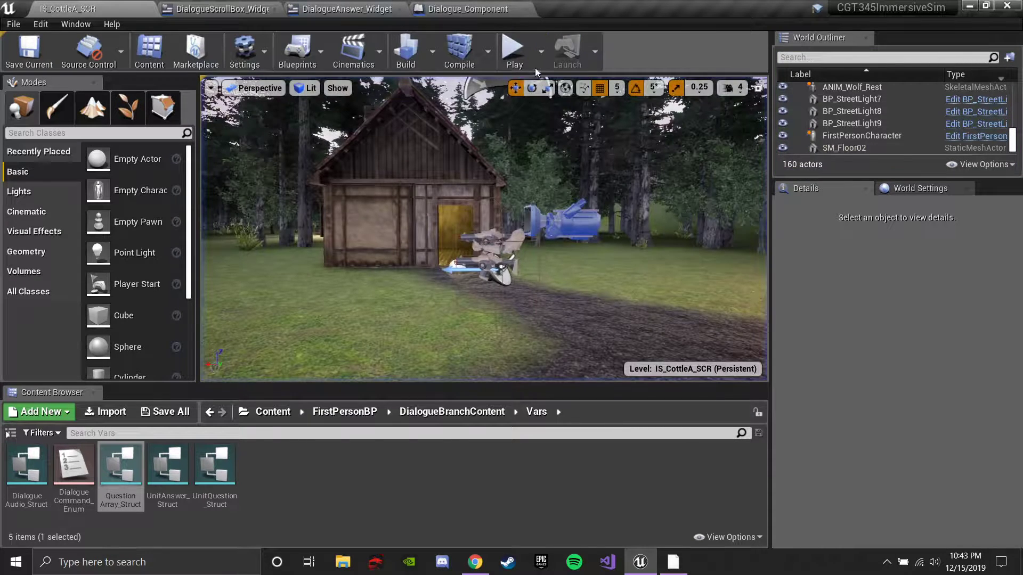
left_click(522, 66)
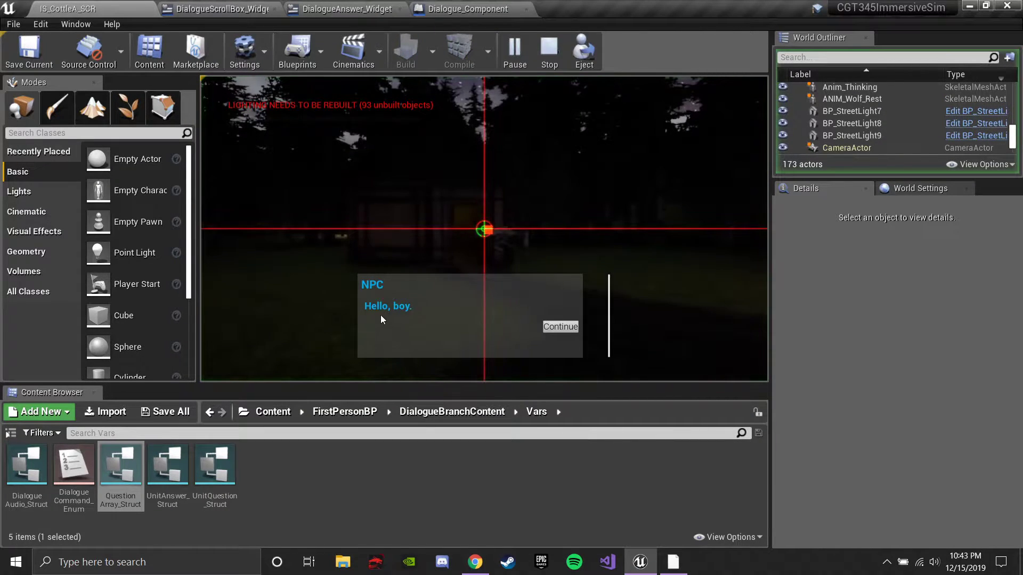
left_click(549, 56)
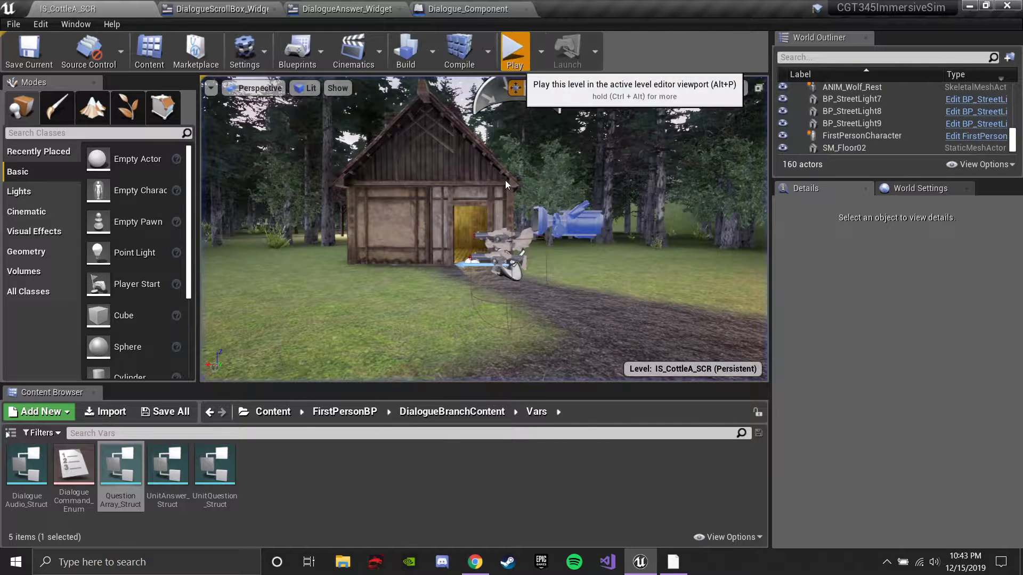
left_click(515, 56)
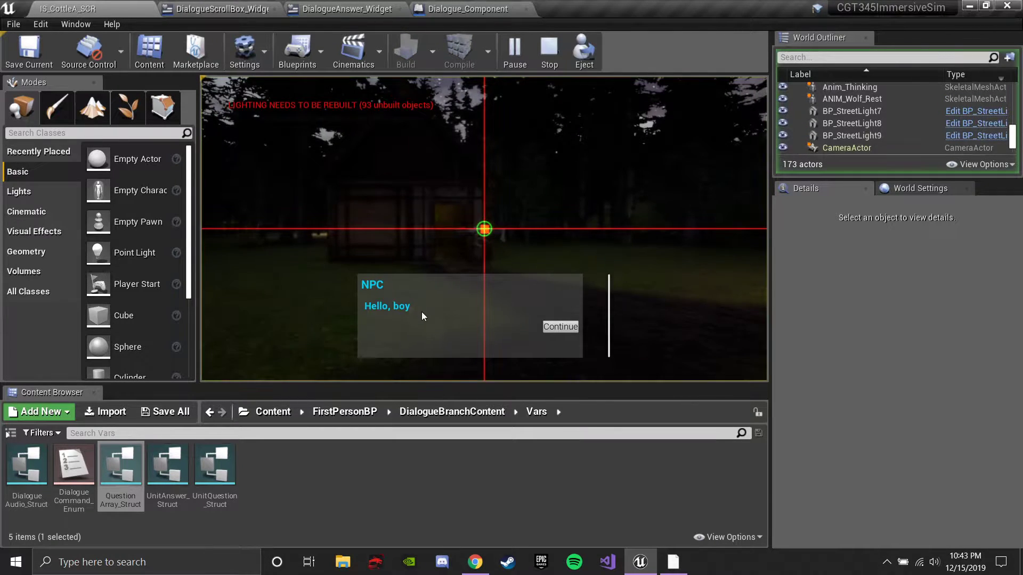
key("Escape")
left_click(517, 49)
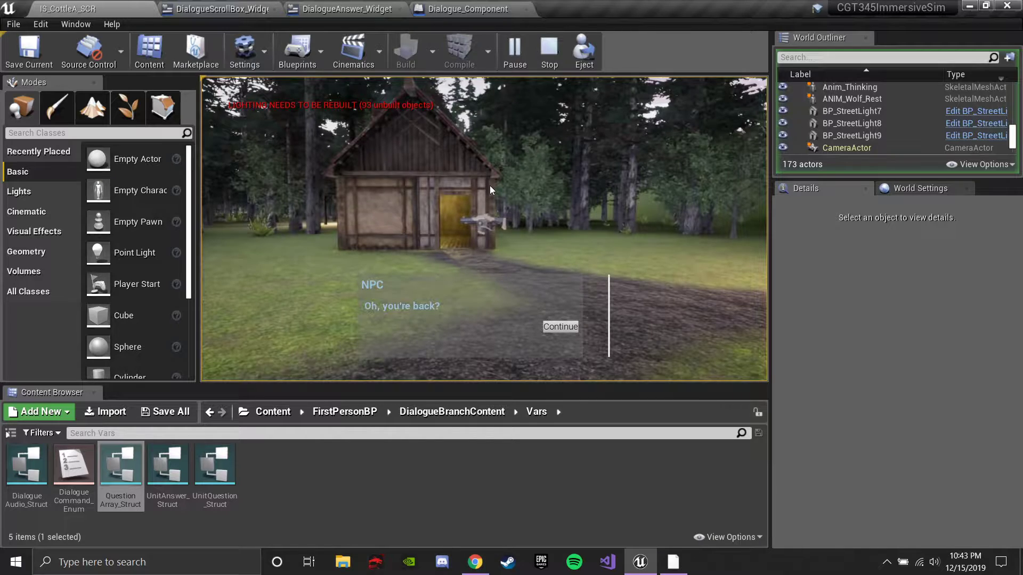
key("Escape")
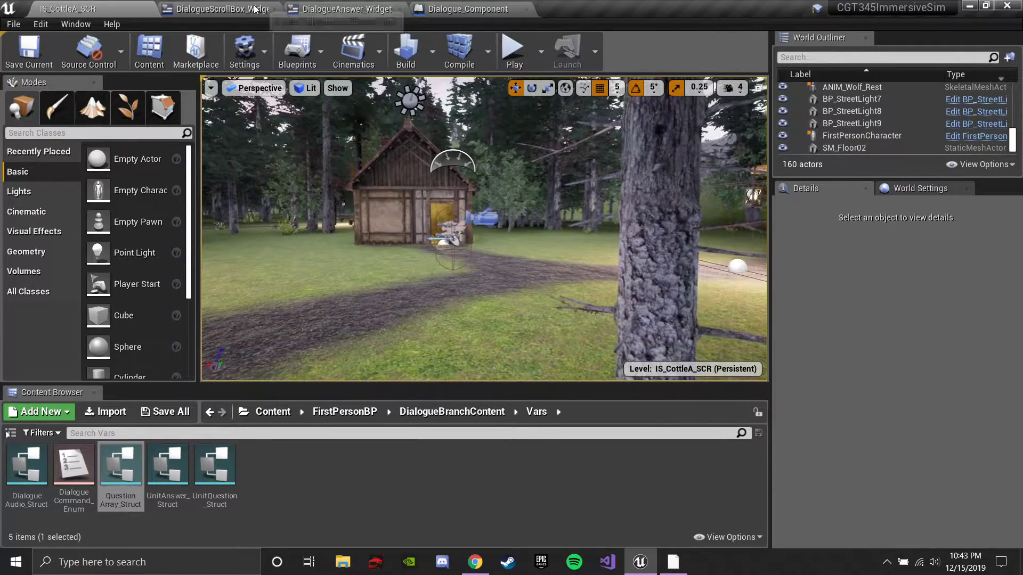
In the DialogueAnswer_Widget event graph, connect the True output of the Use Continue Button branch to the Continue Dialogue node.
left_click(221, 8)
left_click(348, 5)
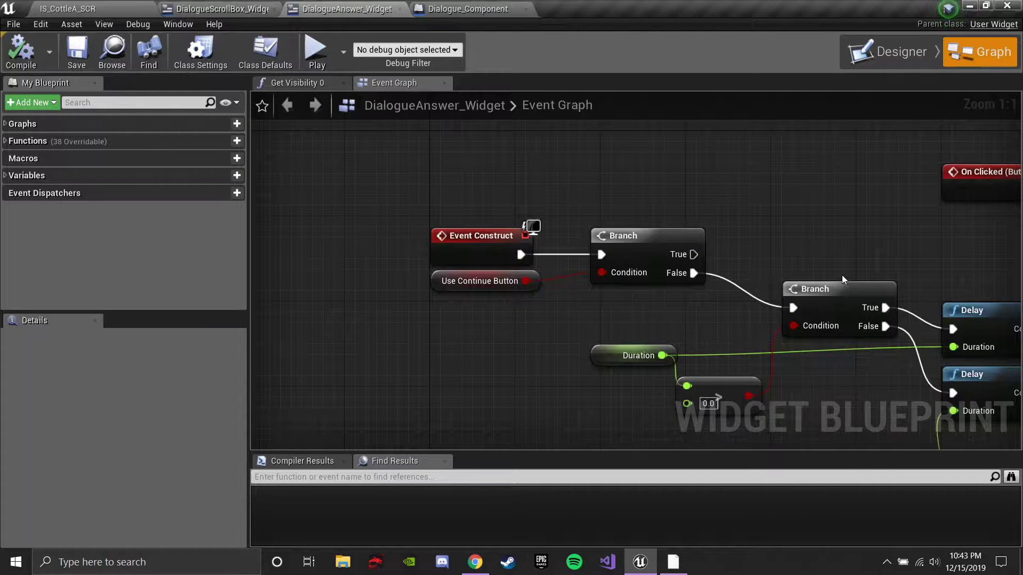
right_click_drag(842, 279, 352, 233)
right_click_drag(417, 237, 502, 237)
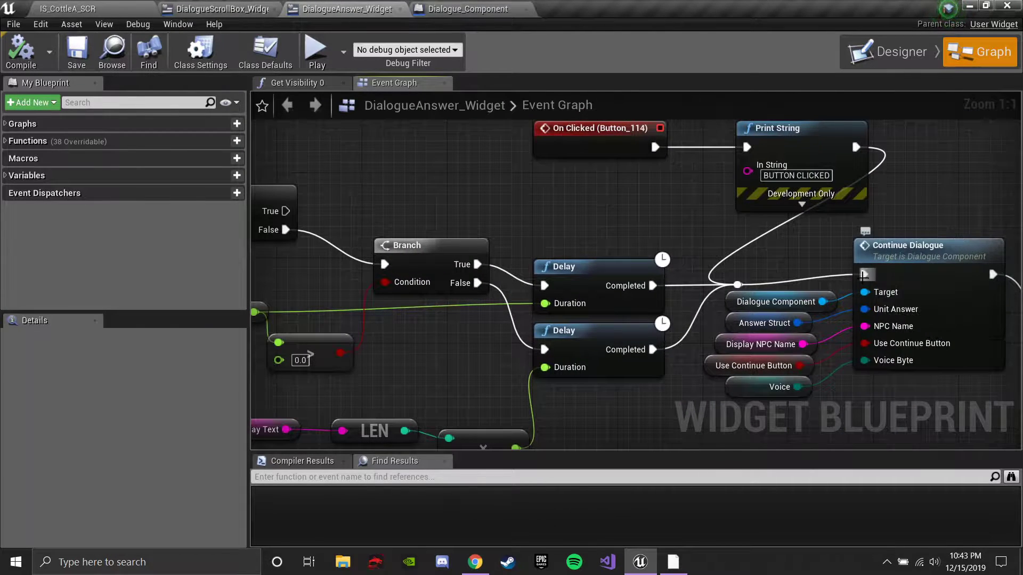
left_click_drag(864, 274, 286, 211)
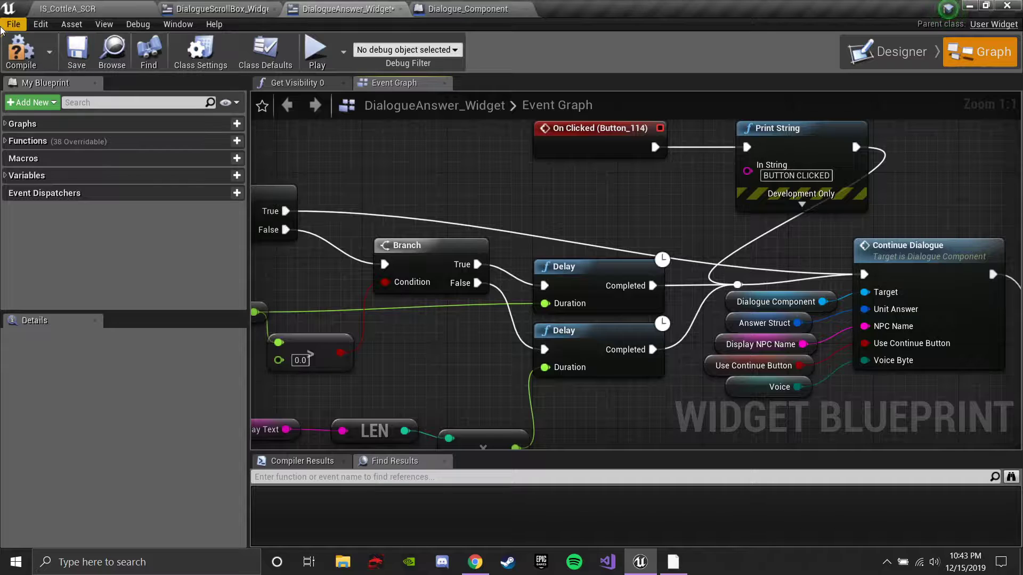
Play the level and check the NPC dialogue box with the rewired branch, and end the session.
left_click(100, 5)
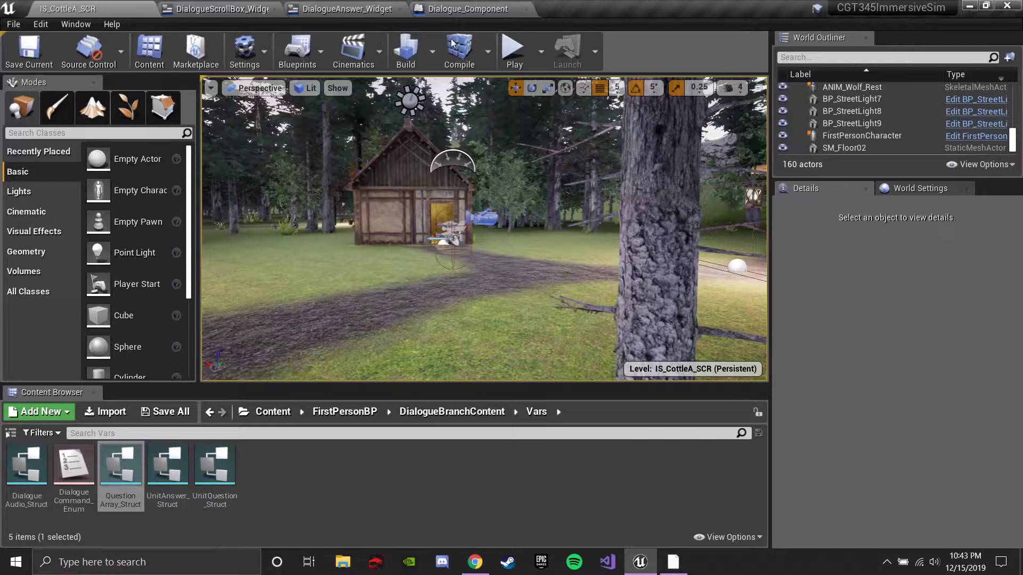
left_click(513, 56)
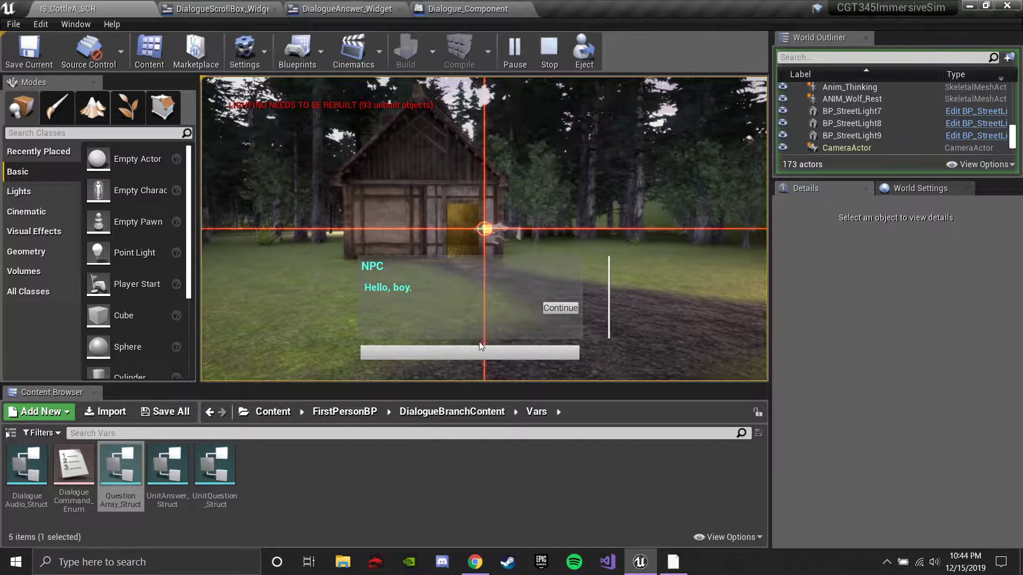
key("Escape")
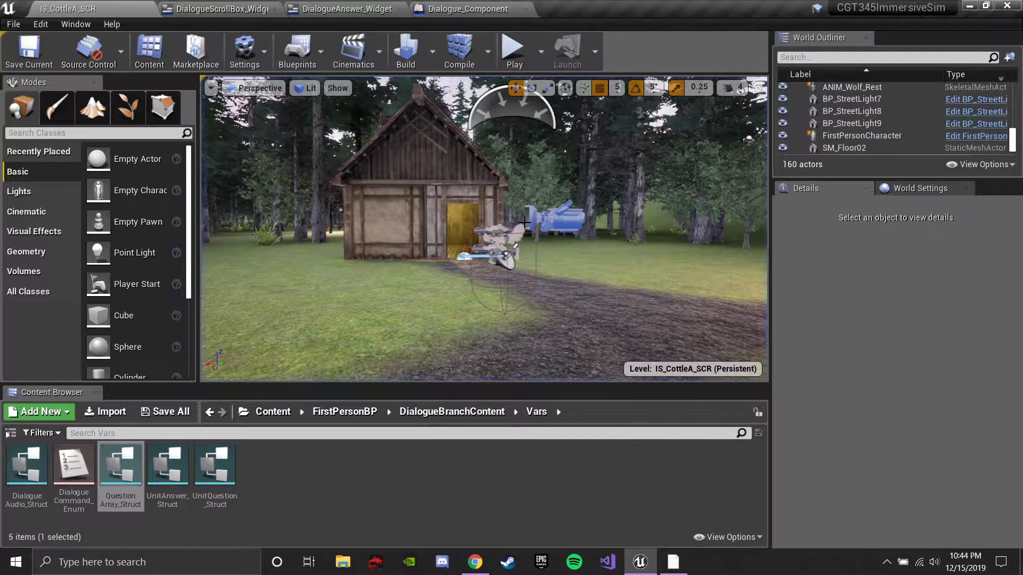
left_click(167, 469)
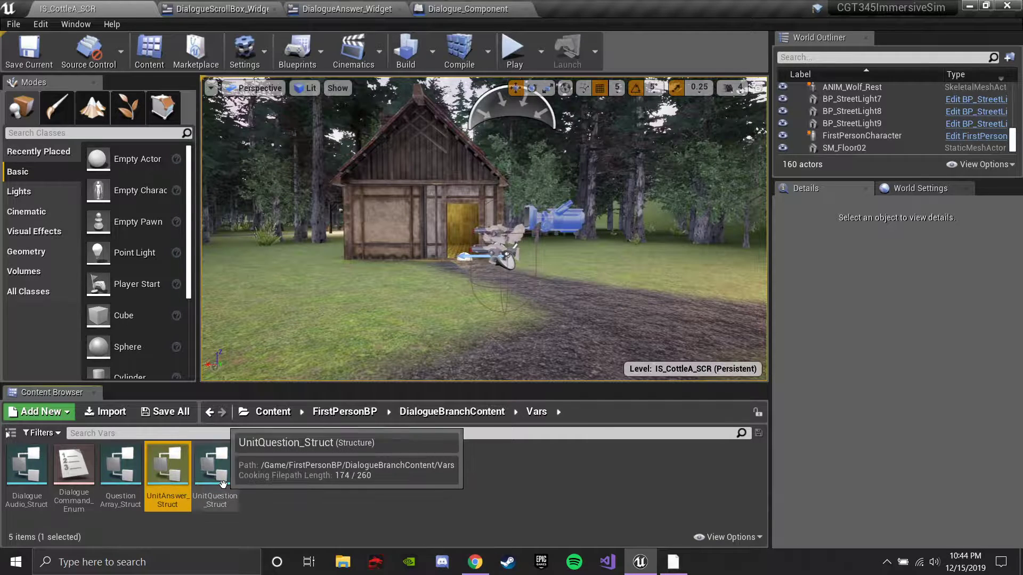
left_click(347, 9)
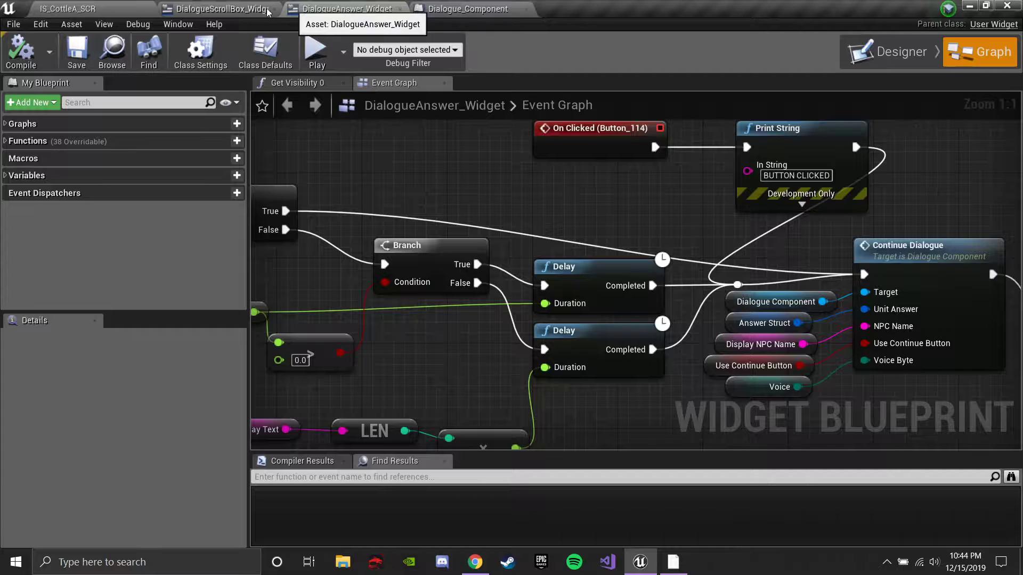
left_click(224, 10)
left_click(66, 8)
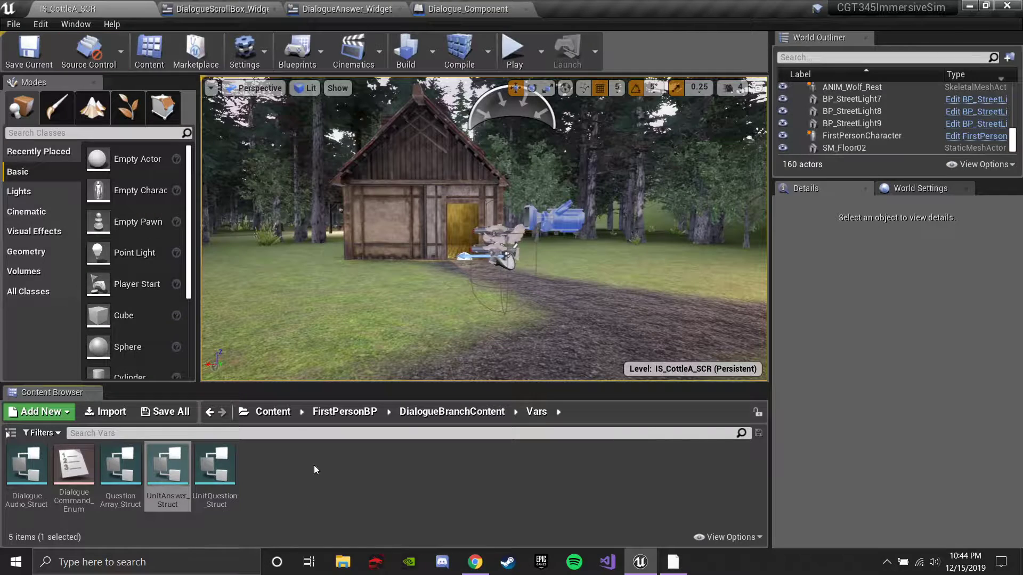
Open the DialogueSubContext_Object blueprint from the ContextObject folder in DialogueBranchContent.
left_click(355, 411)
double_click(91, 468)
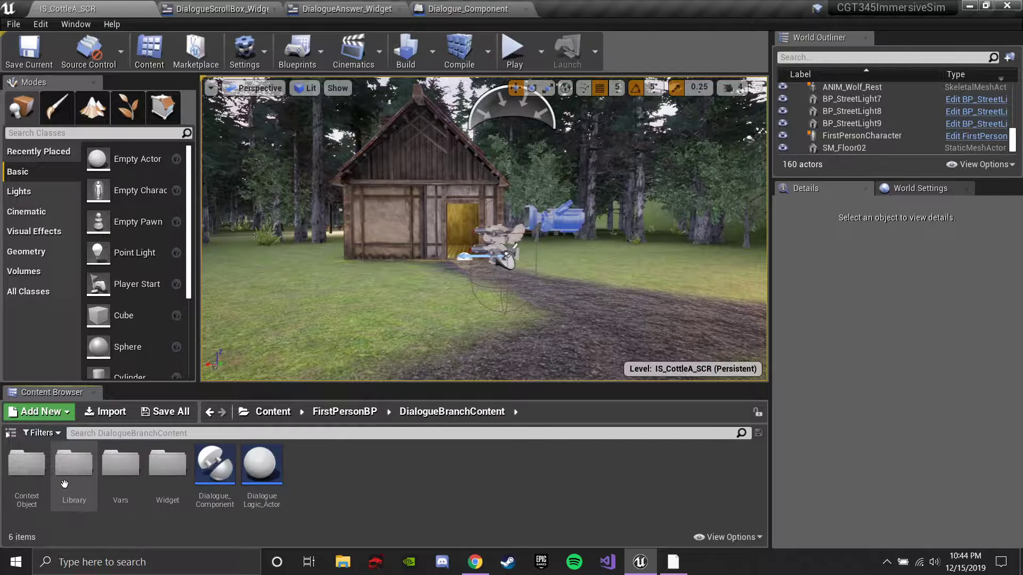
double_click(32, 493)
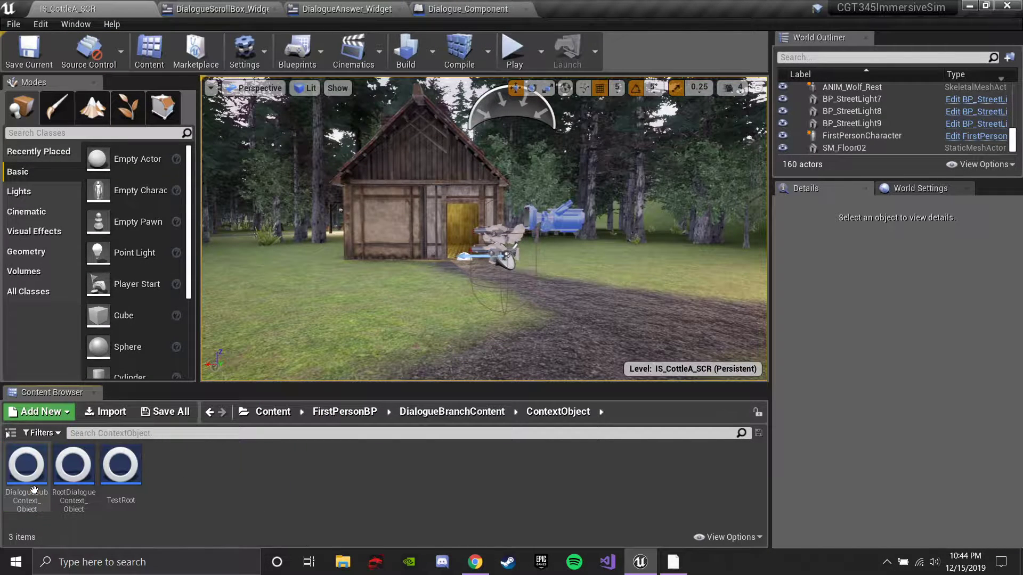
left_click(34, 490)
left_click(35, 490)
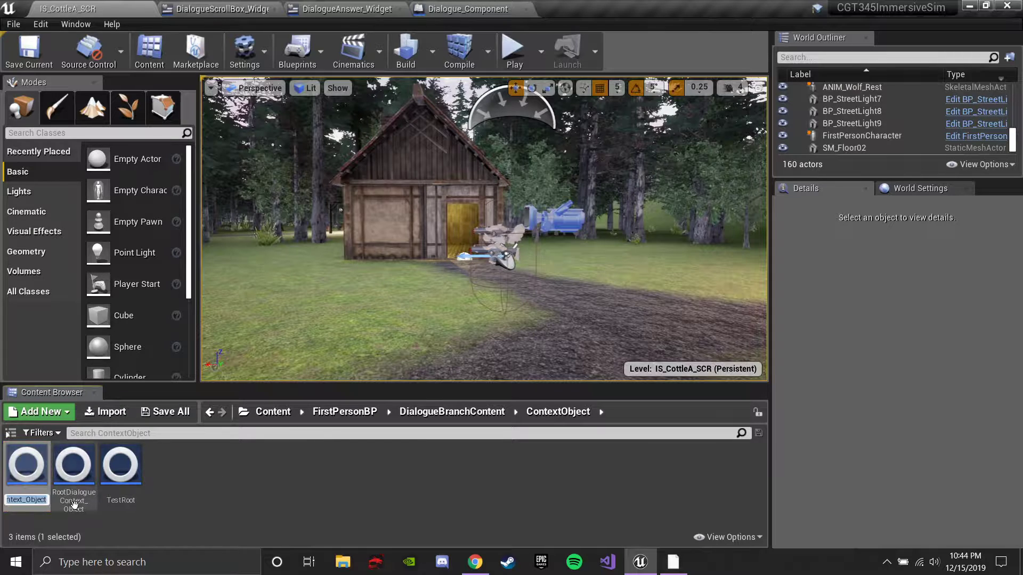
left_click(152, 508)
double_click(14, 475)
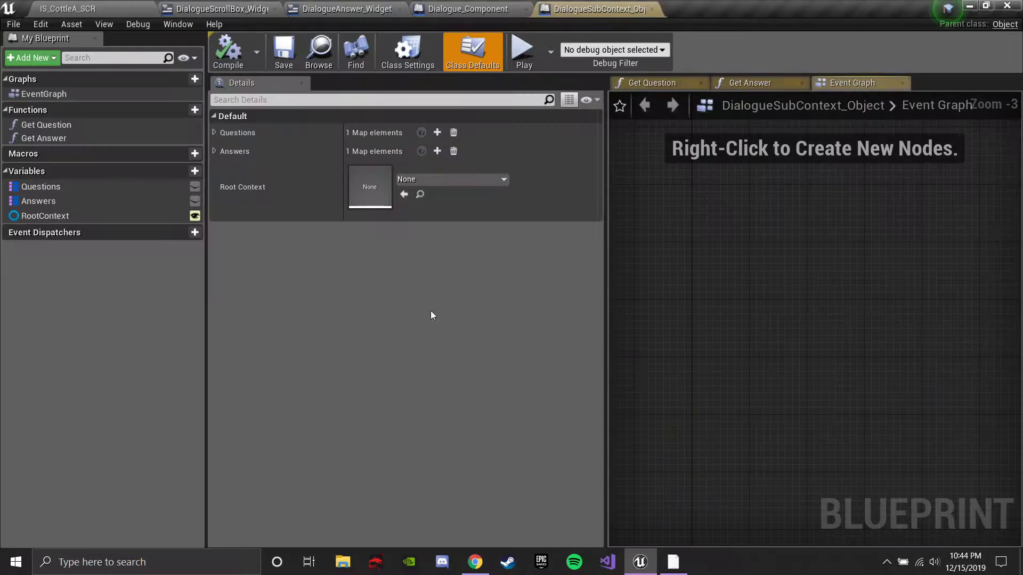
Expand the Questions map to show the members of the first question in the Root entry's Question Array.
left_click(214, 133)
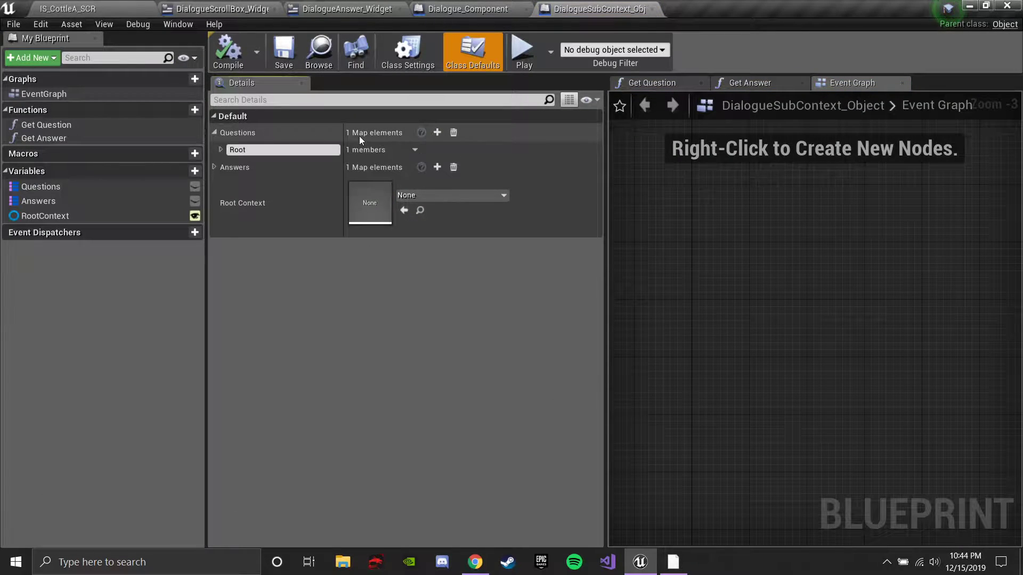
left_click(221, 150)
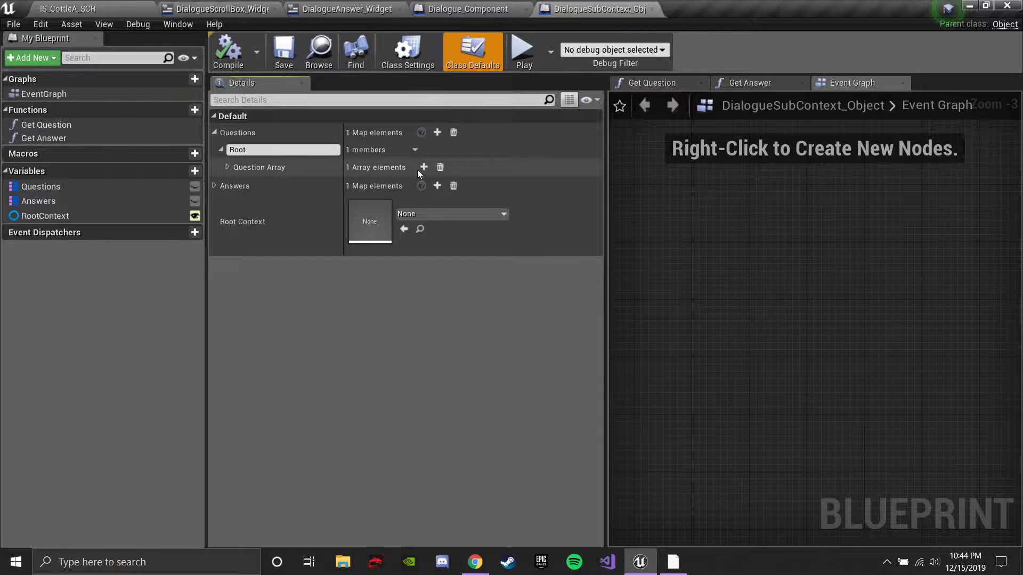
left_click(225, 167)
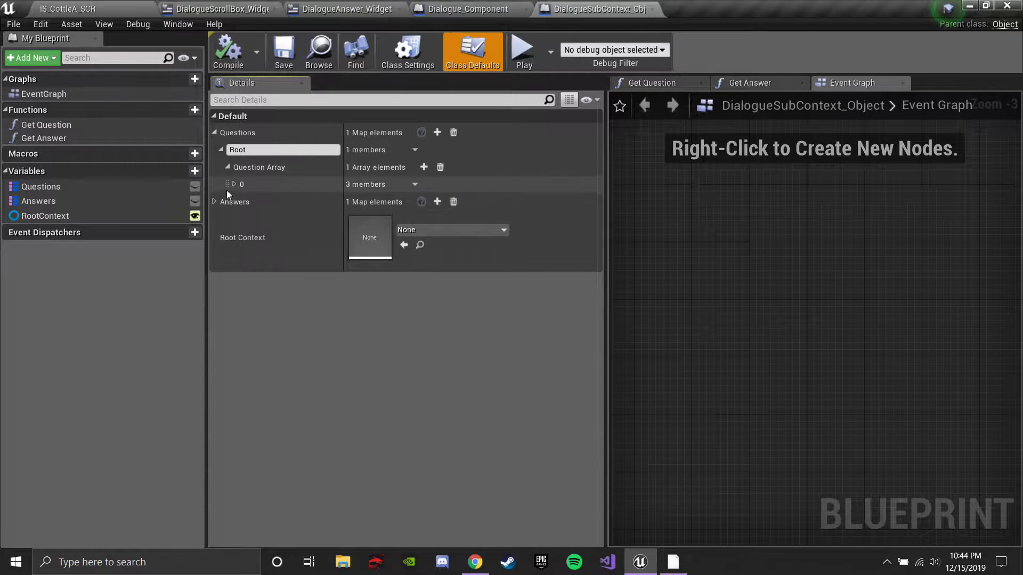
left_click(235, 184)
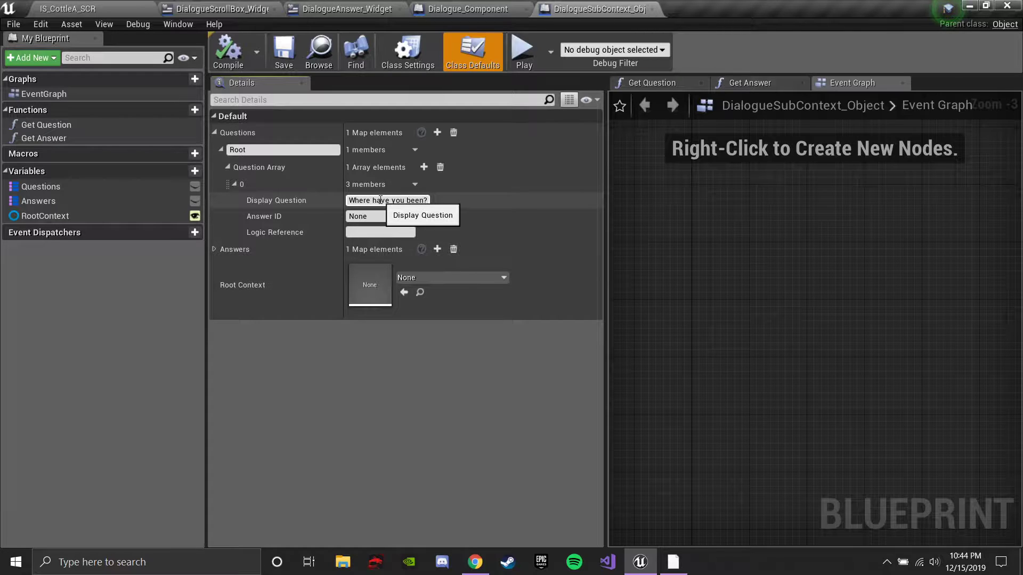
Add a second element to the Root Question Array with the display question "Who are you?".
left_click(424, 167)
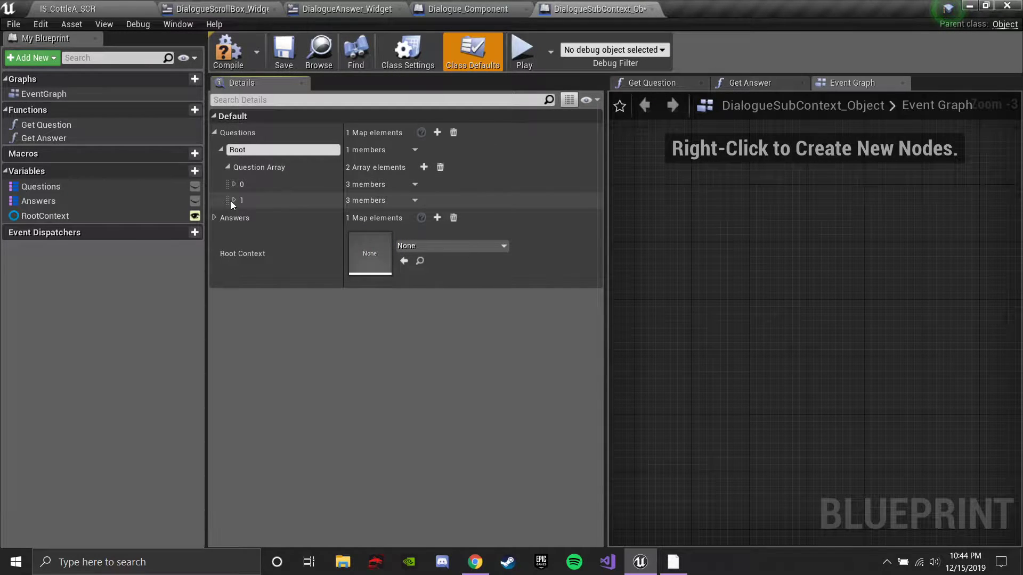
left_click(234, 200)
left_click(366, 216)
type("Who")
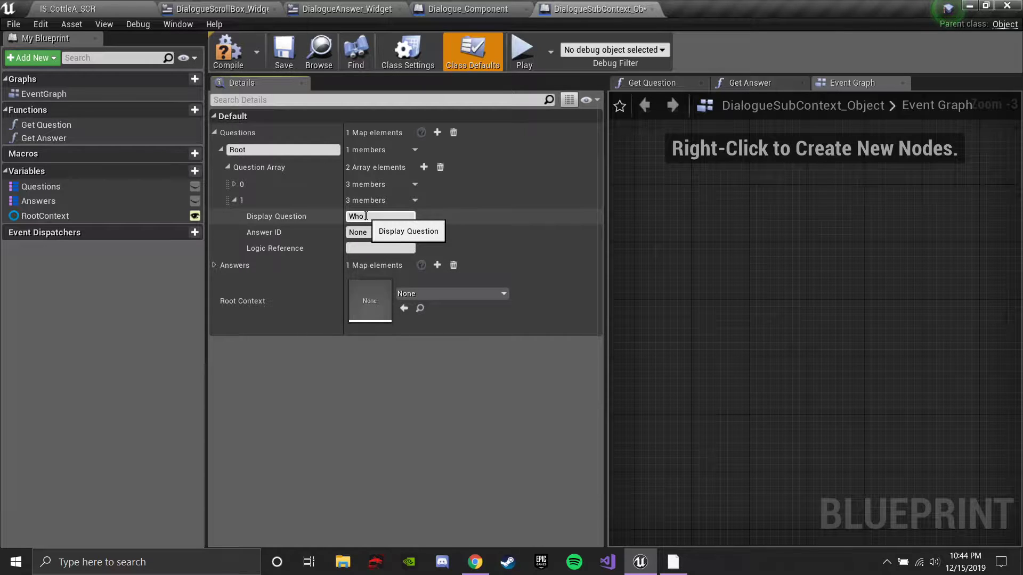
type(" are you?")
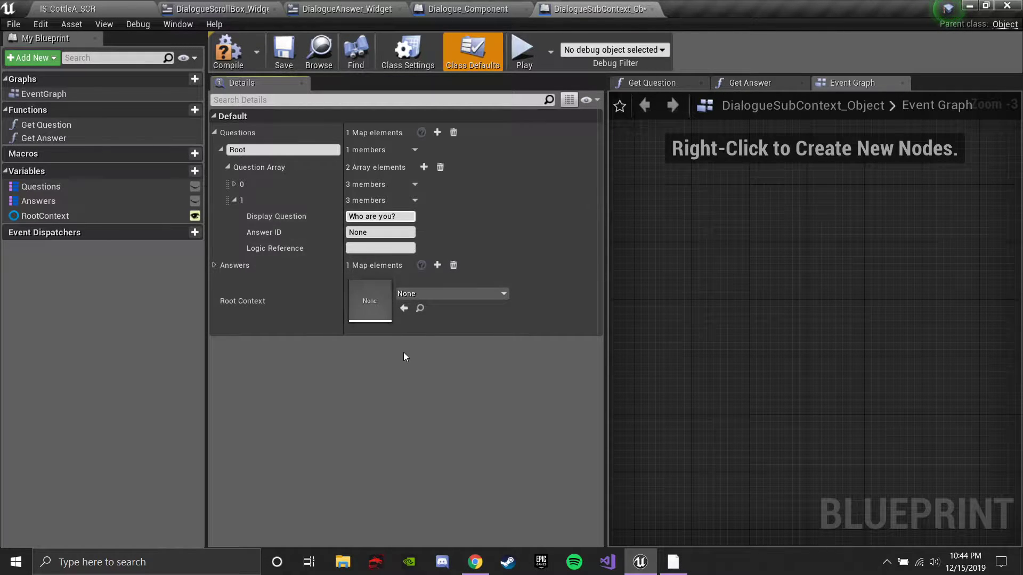
Add a third Question Array element with the display question "Does pineapple belong on pizza?", and compile the blueprint.
left_click(425, 167)
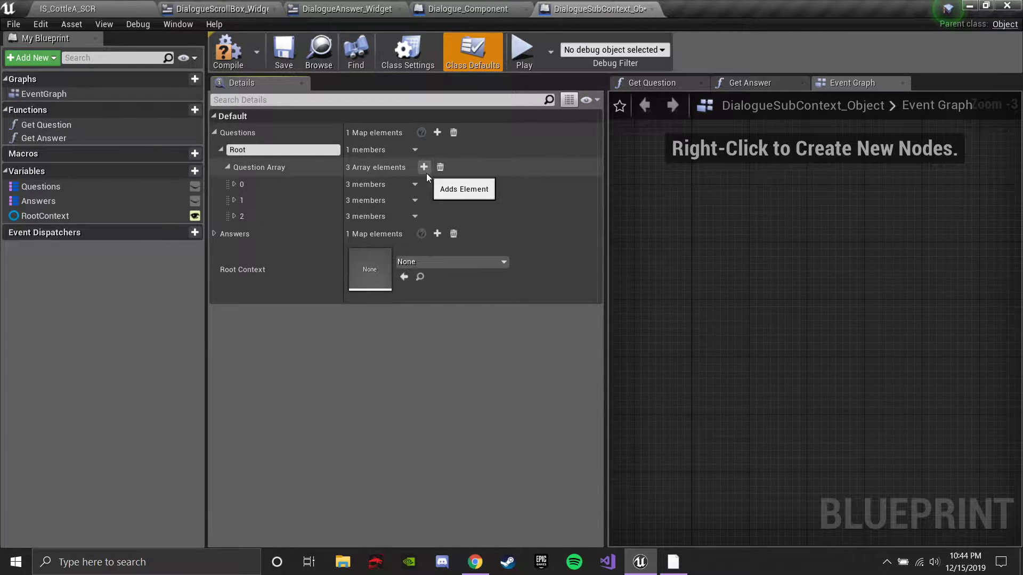
left_click(234, 216)
left_click(369, 233)
type("D")
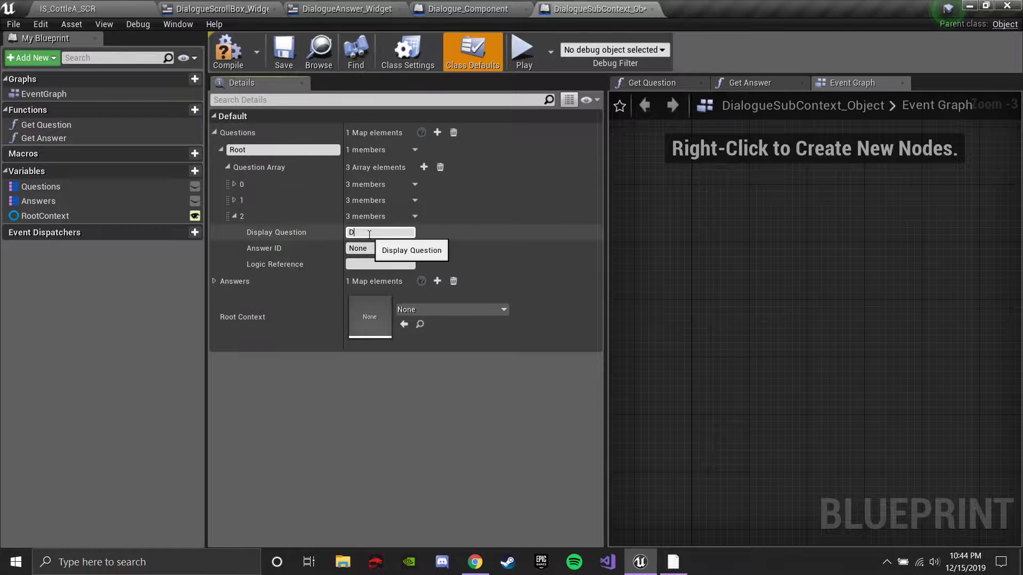
type("oes pineapple belong on pizza?")
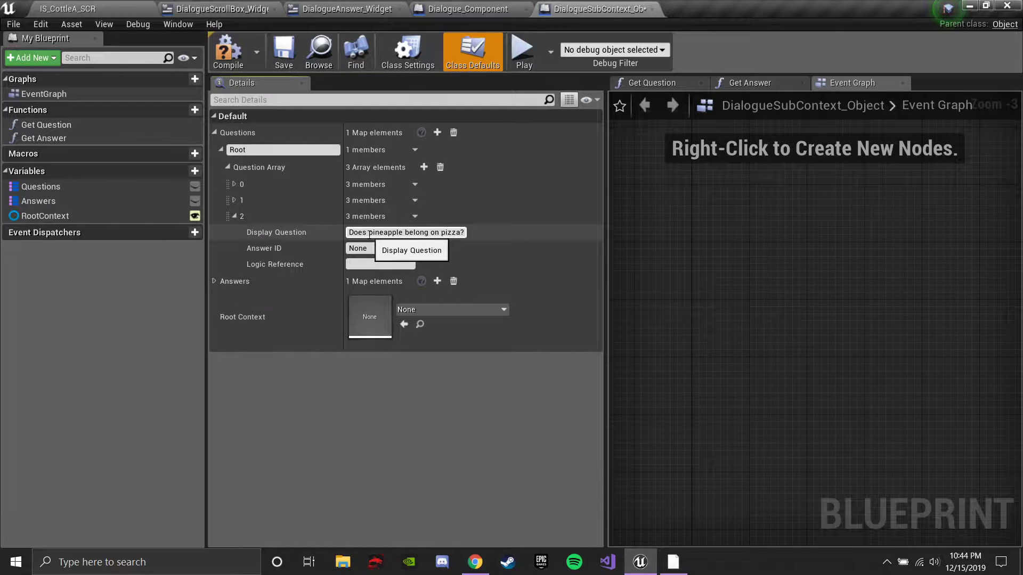
left_click(230, 58)
Play the level, start the NPC dialogue to check the listed questions, and test its Continue button repeatedly.
left_click(88, 9)
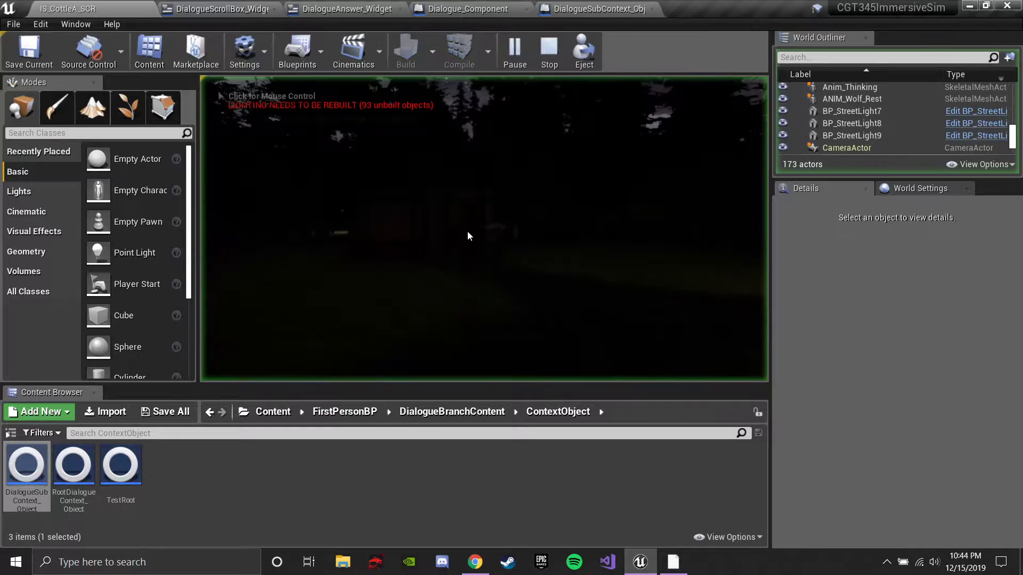
left_click(469, 233)
key("e")
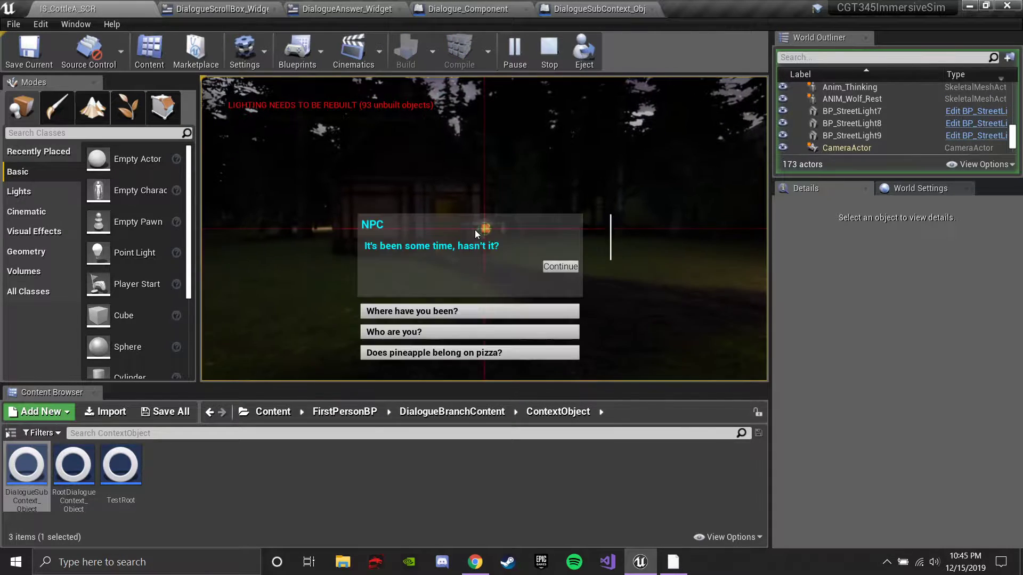
left_click(561, 265)
left_click(563, 267)
left_click(563, 266)
left_click(563, 264)
left_click(562, 264)
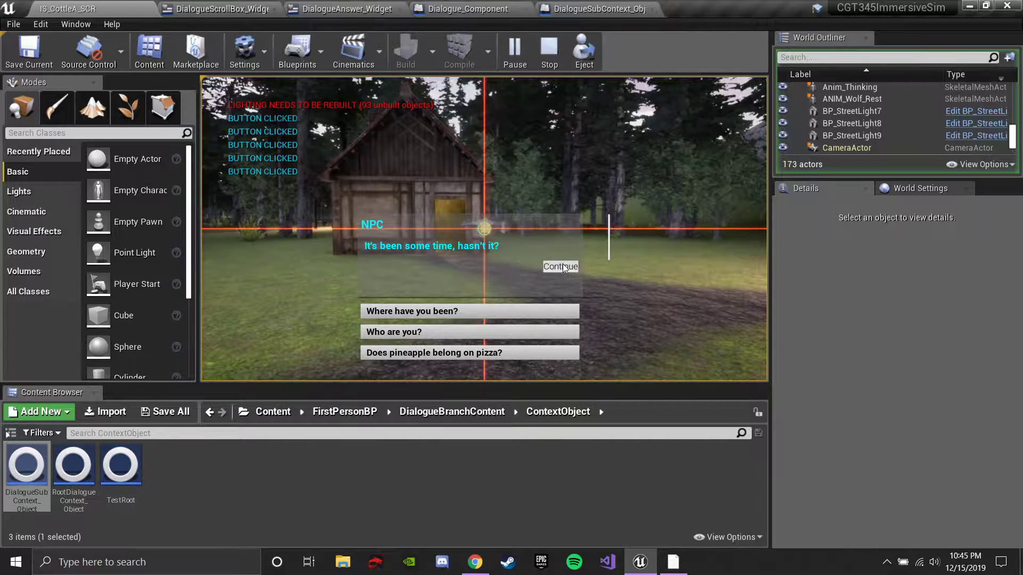
left_click(563, 264)
left_click(563, 264)
left_click(563, 264)
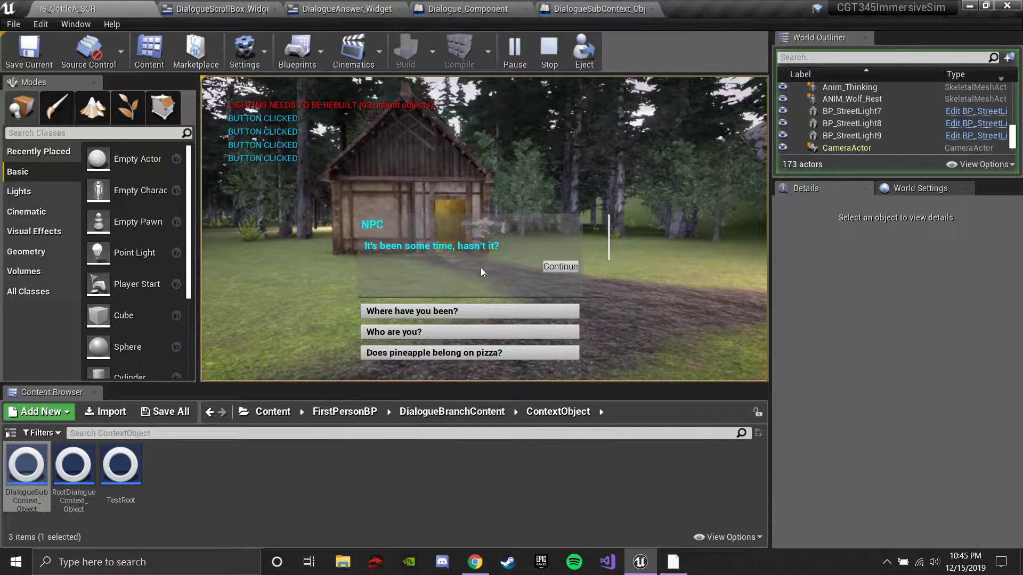
Review the NPC's dialogue lines in the running level and test whether Continue advances the conversation.
scroll(474, 264, "down", 3)
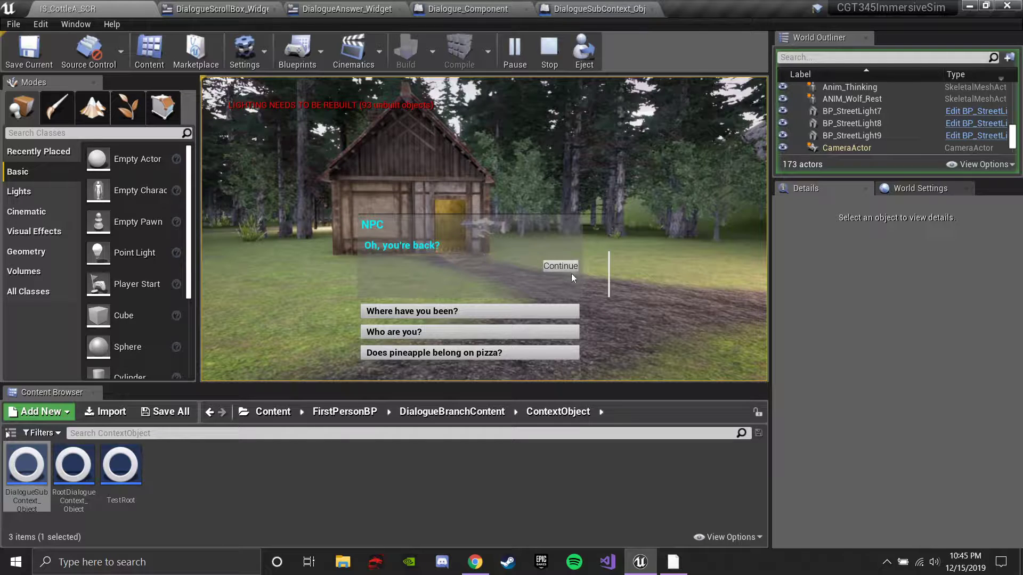
scroll(560, 270, "up", 3)
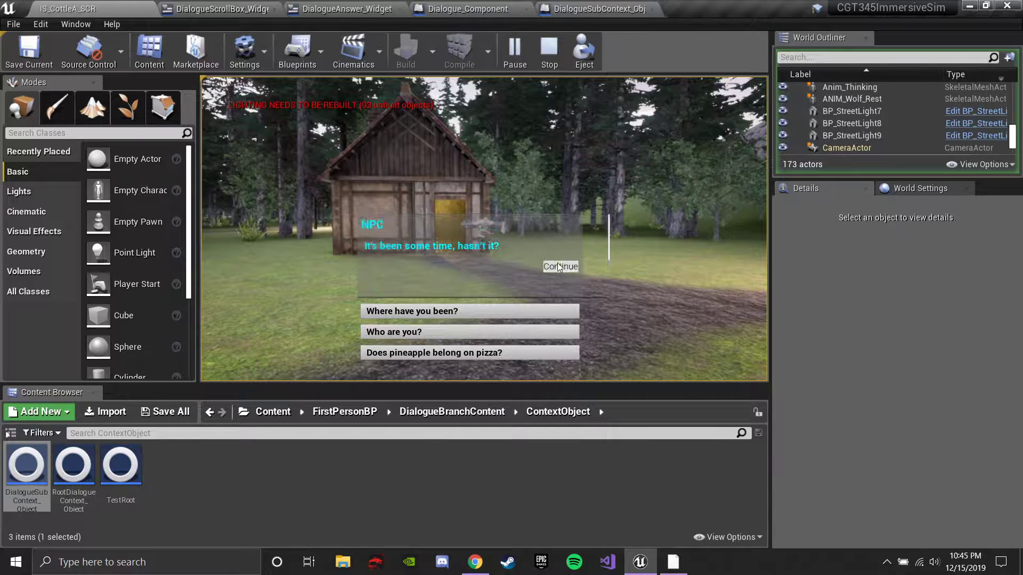
left_click(560, 268)
left_click(561, 268)
scroll(562, 263, "down", 3)
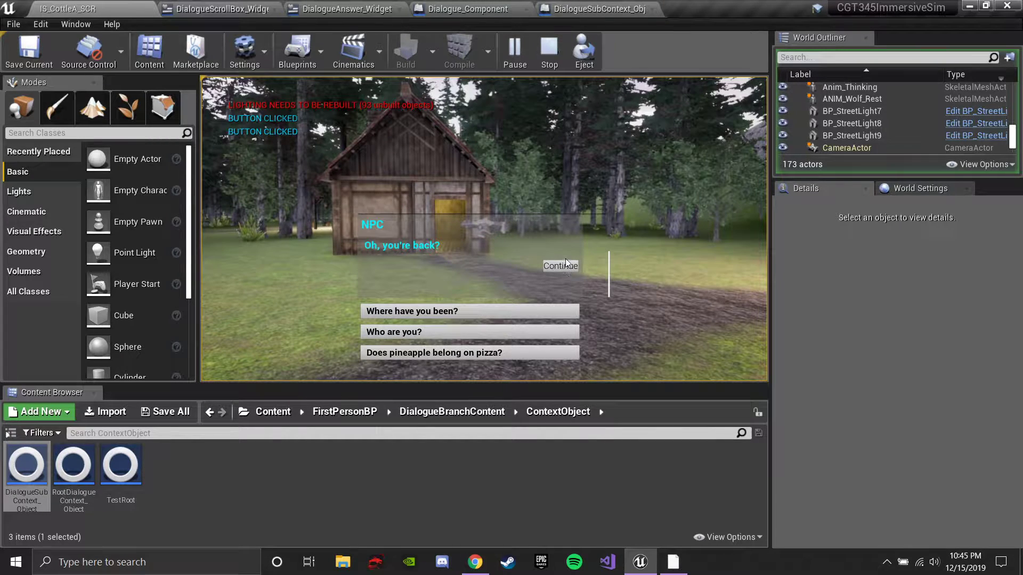
left_click(564, 265)
scroll(565, 258, "up", 3)
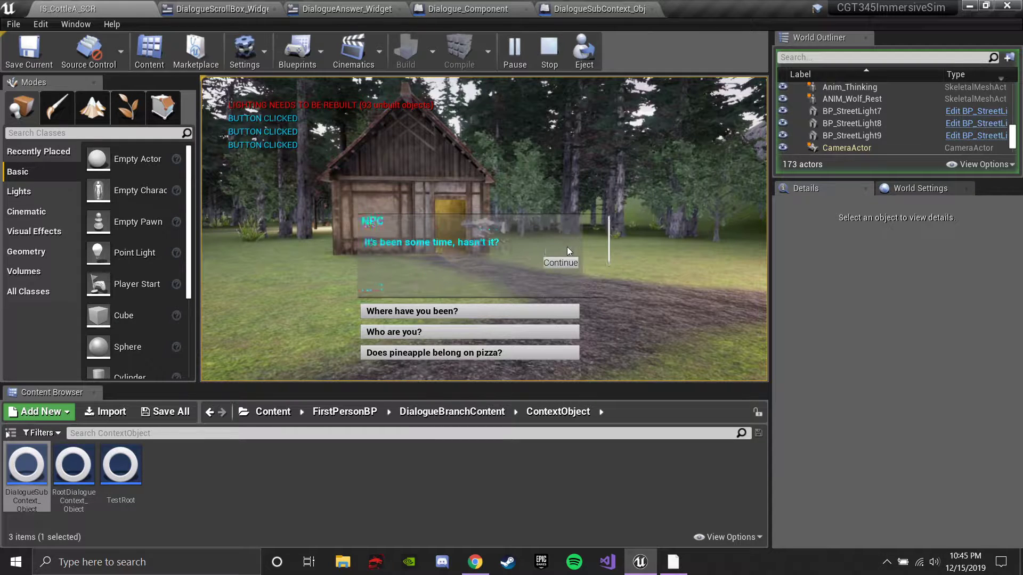
left_click(566, 262)
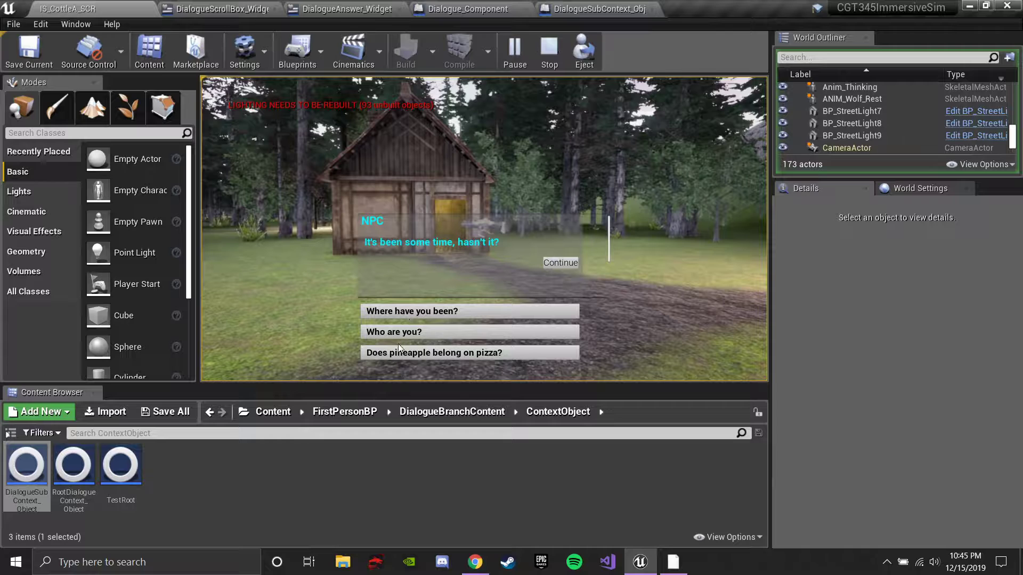
scroll(433, 264, "up", 2)
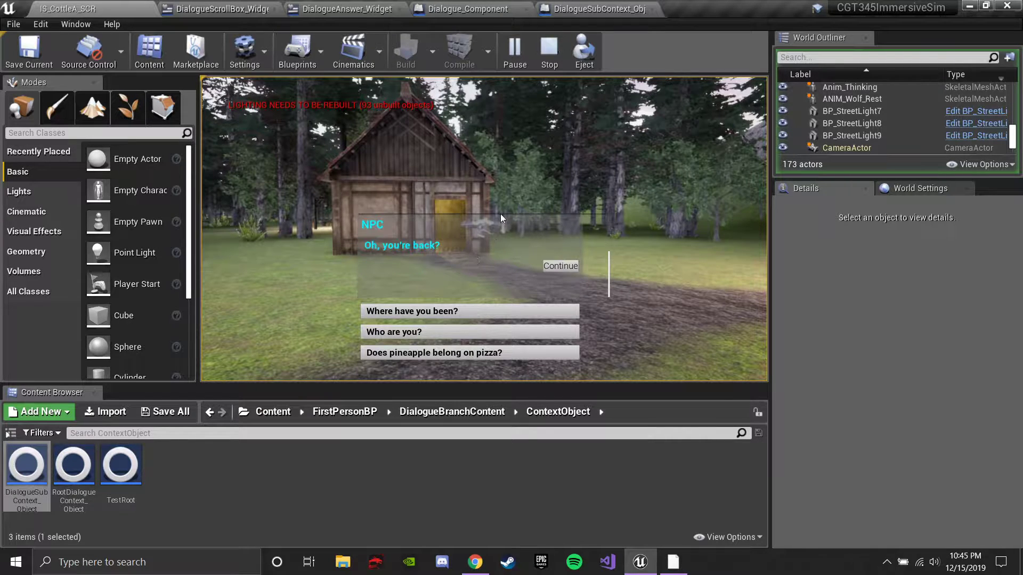
scroll(472, 221, "down", 2)
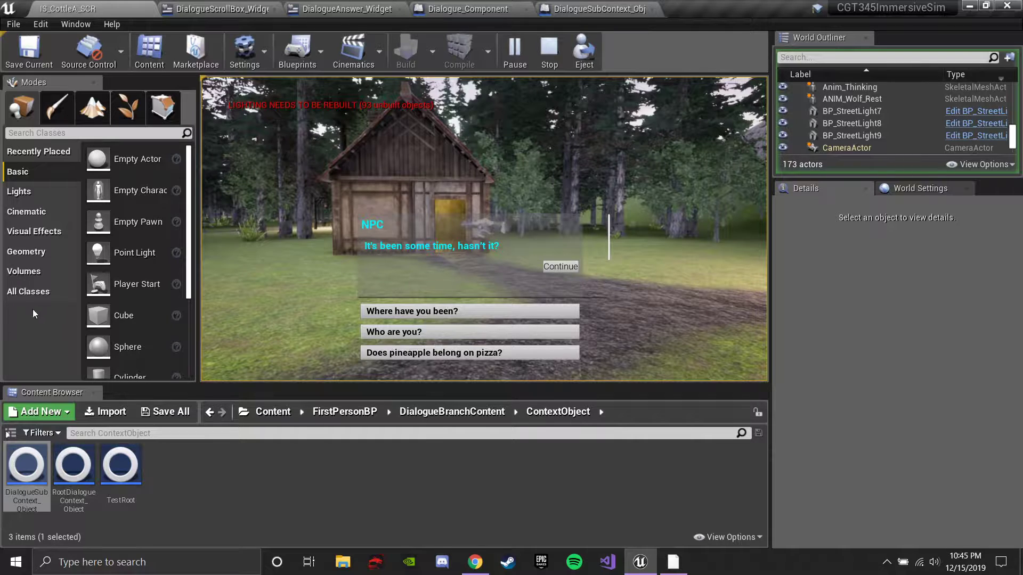
Browse the Library and Vars folders inside DialogueBranchContent to review the dialogue interface, enum and struct assets.
left_click(492, 418)
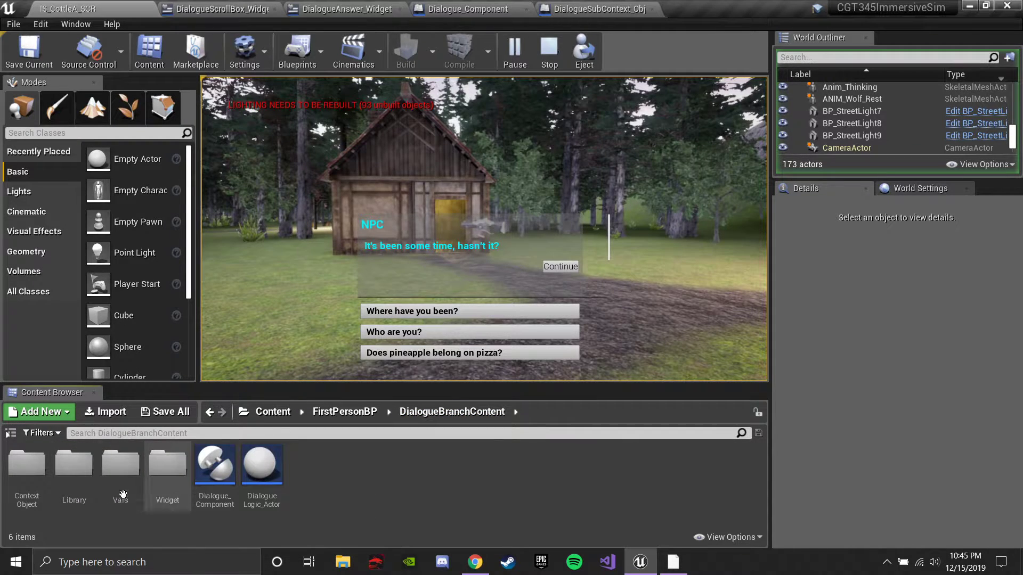
double_click(83, 483)
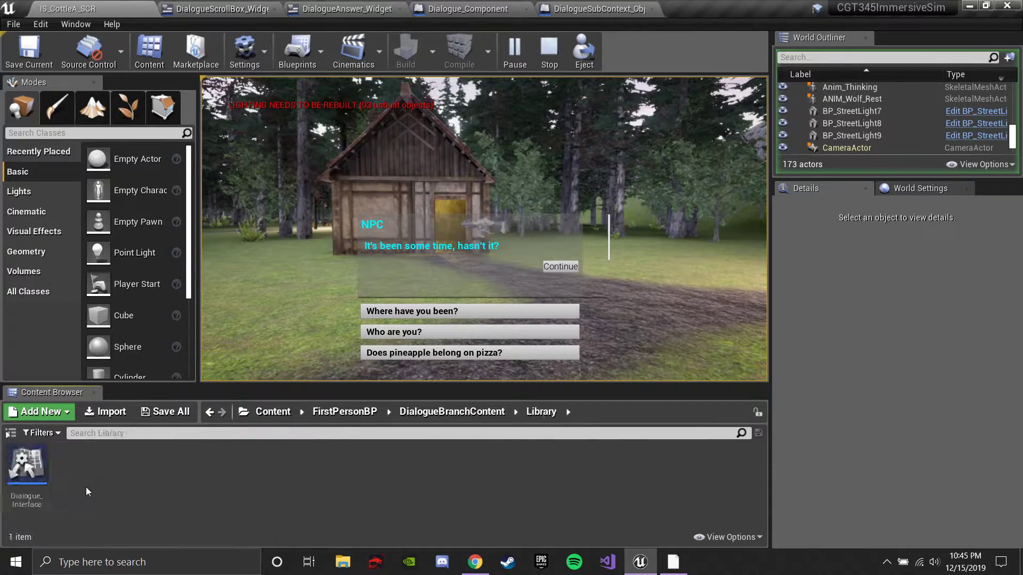
left_click(452, 412)
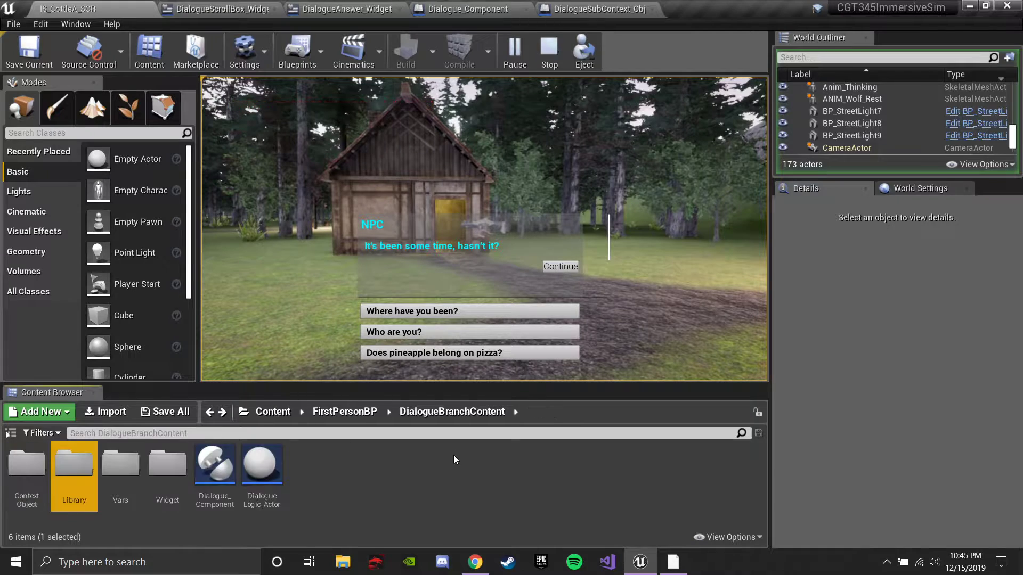
left_click(120, 471)
double_click(134, 482)
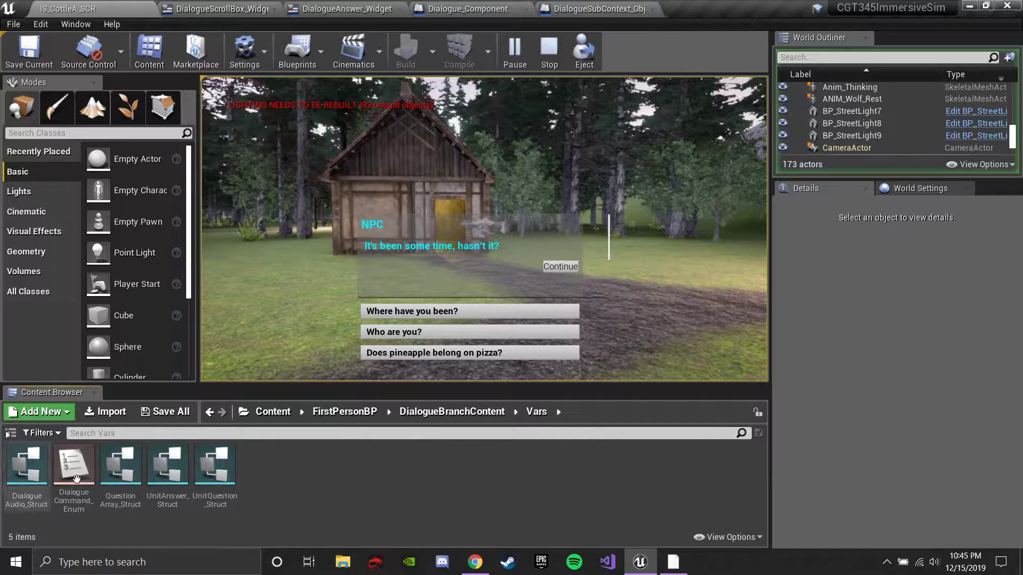
key("alt+Left")
left_click(491, 312)
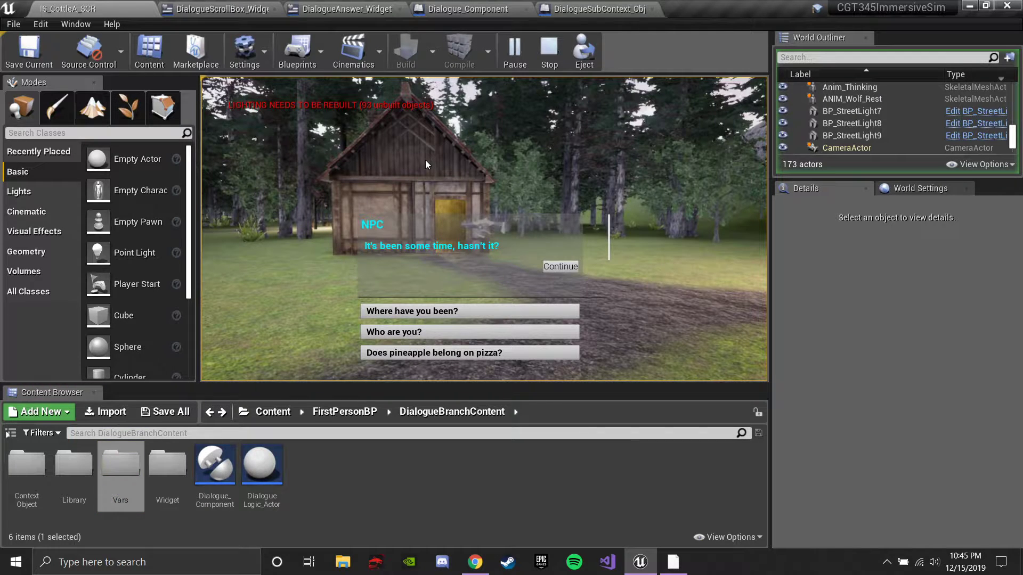
left_click(443, 503)
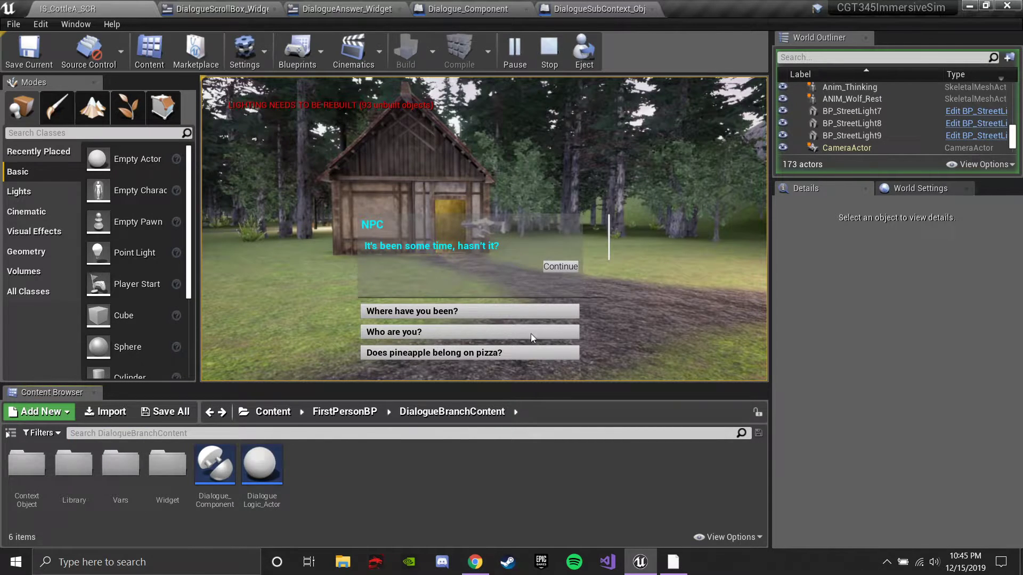
Test the NPC dialogue's Continue button repeatedly in the running level, and end the play session.
left_click(563, 267)
left_click(564, 266)
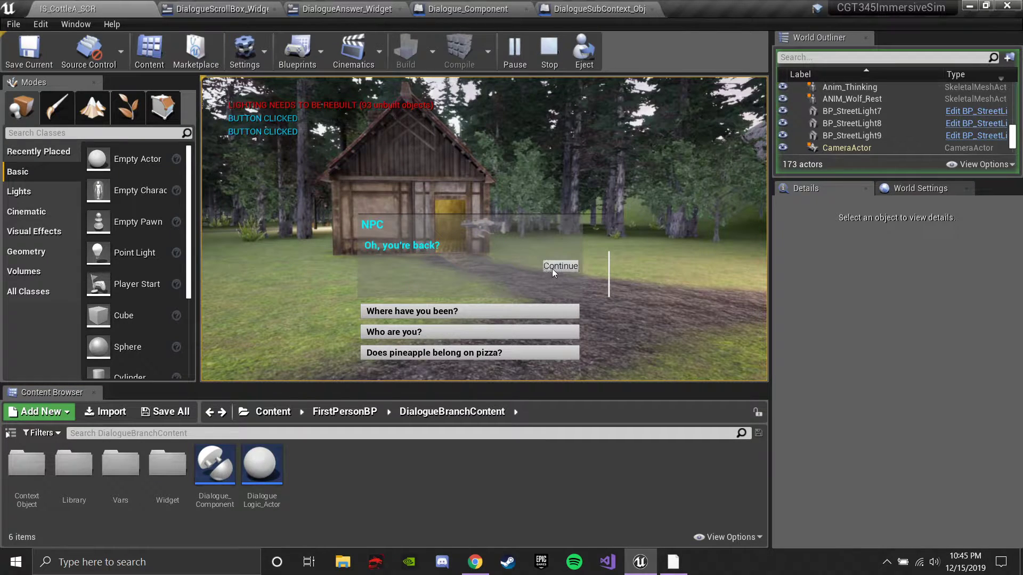
left_click(553, 267)
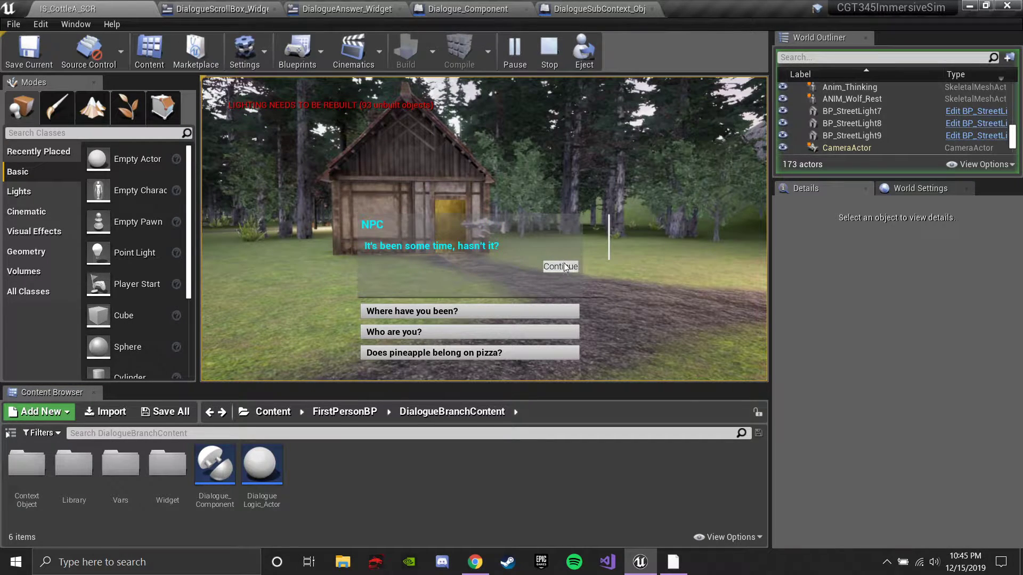
left_click(565, 266)
left_click(564, 265)
left_click(561, 266)
left_click(558, 268)
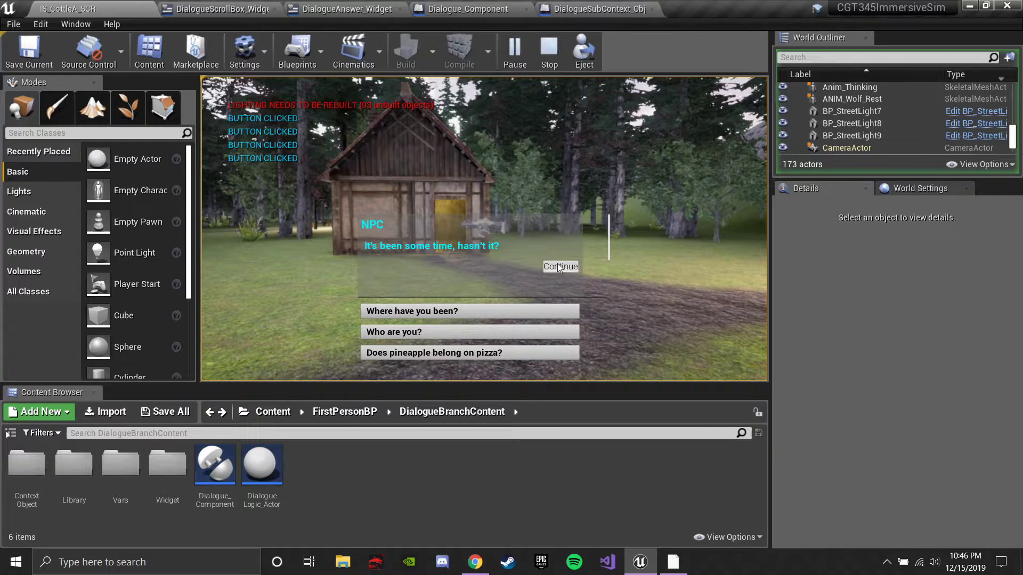
left_click(563, 265)
left_click(564, 264)
left_click(563, 265)
left_click(563, 266)
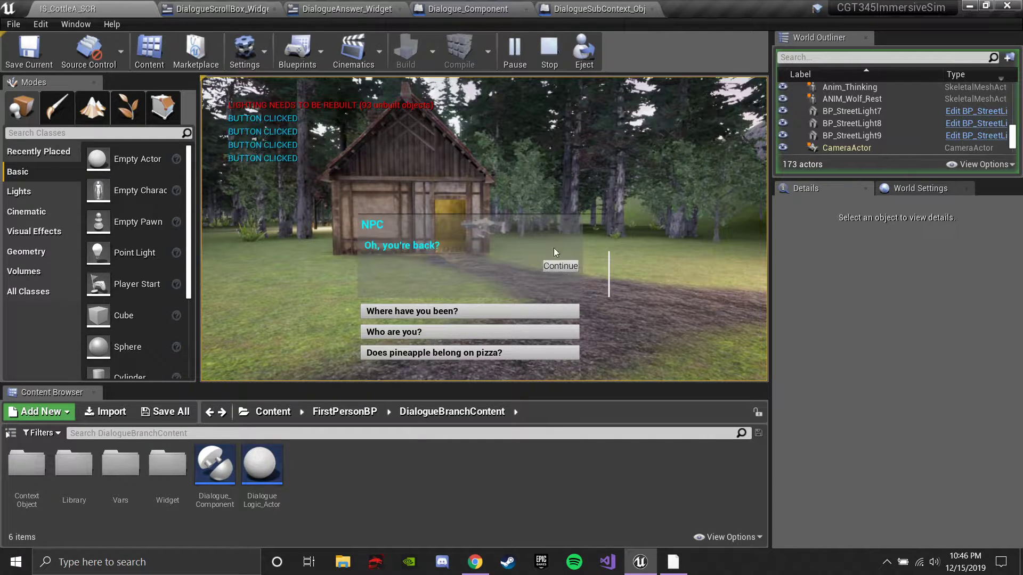
left_click(549, 50)
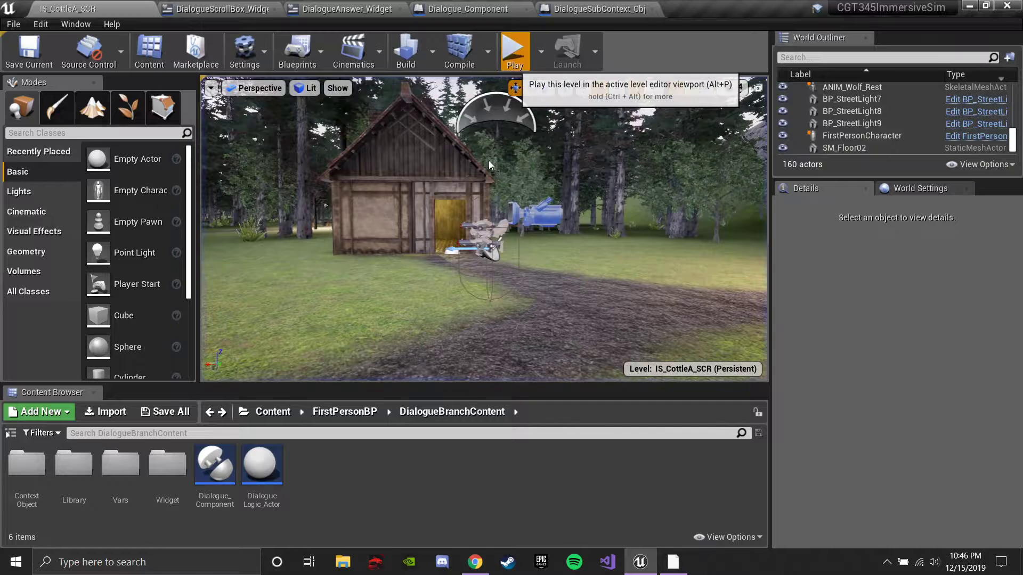
Play the level twice more to compare the NPC's dialogue, trying Continue in the first run and stopping each session.
left_click(514, 48)
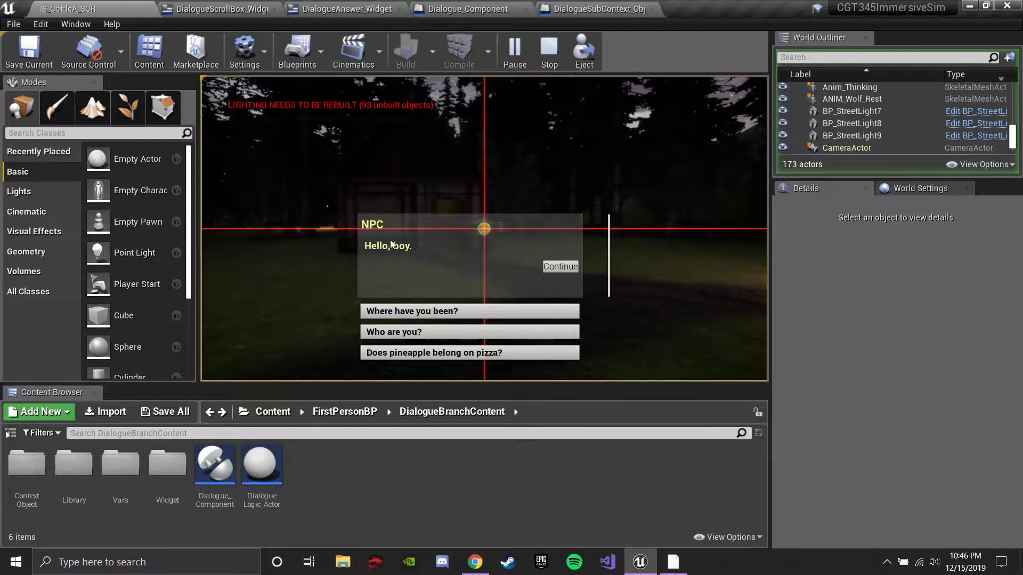
left_click(561, 265)
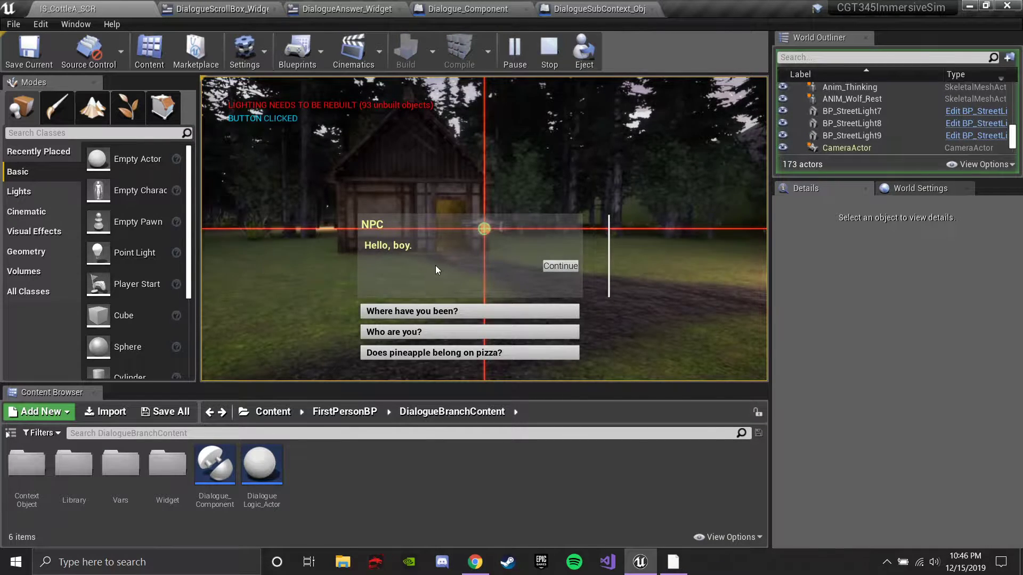
left_click(550, 51)
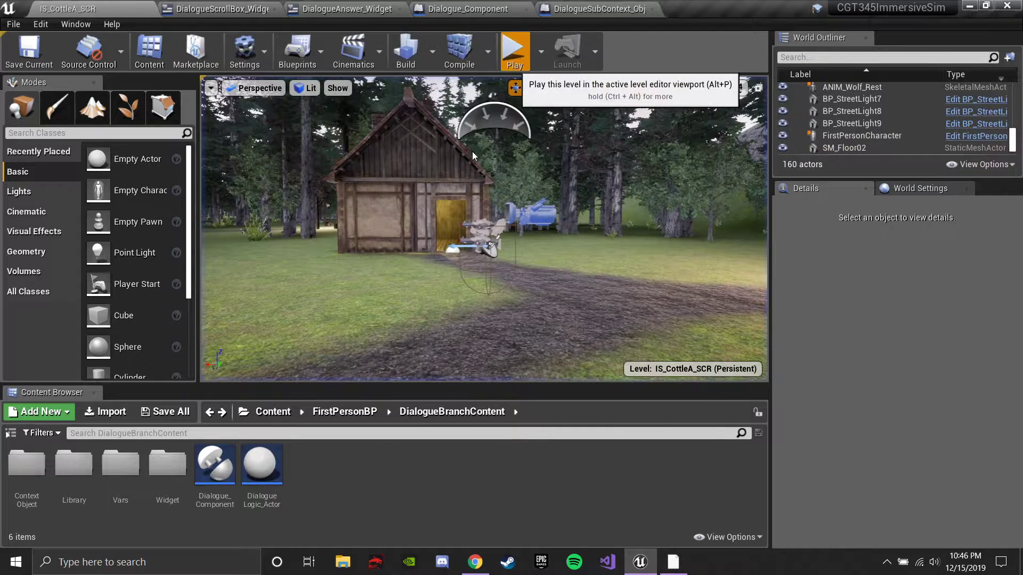
left_click(515, 51)
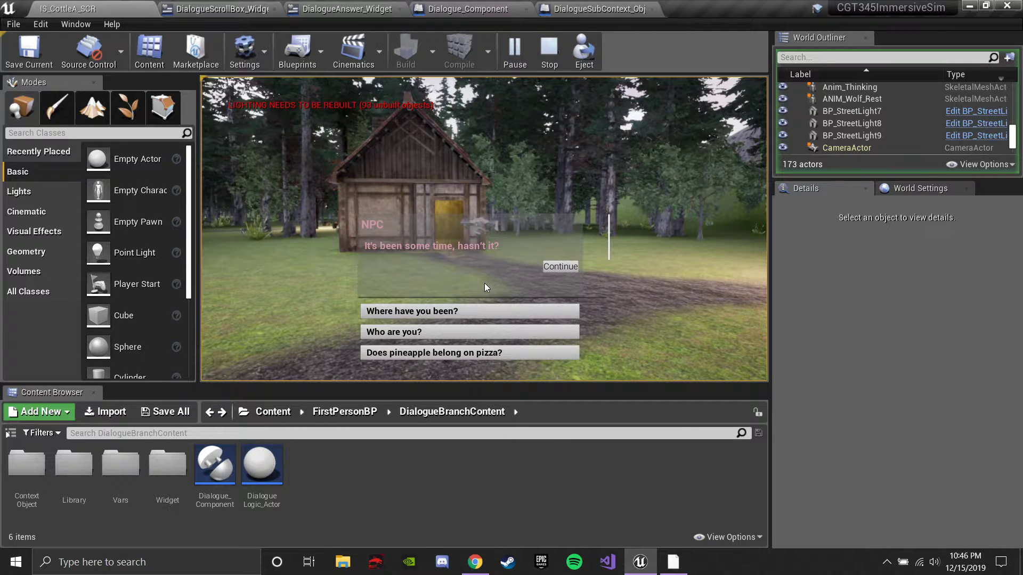
left_click(548, 52)
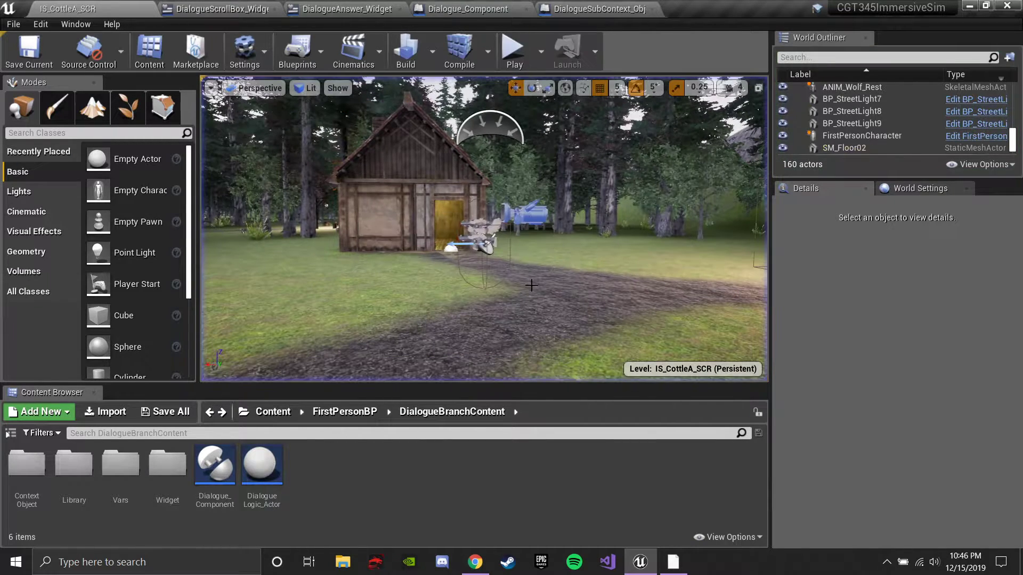
Select the FirstPersonCharacter actor near the cottage door to examine its placement in the level.
left_click(525, 214)
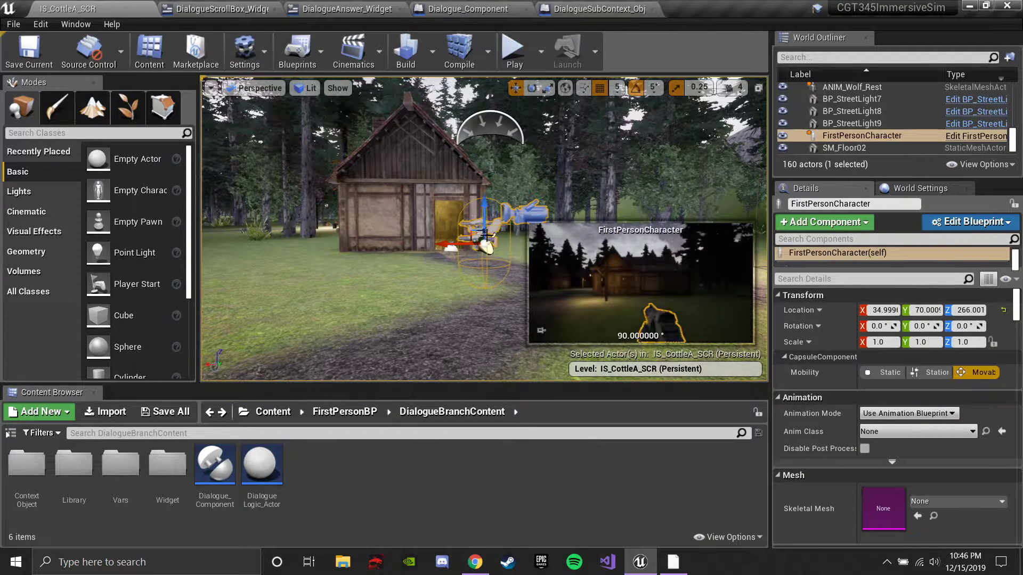
key("s")
right_click_drag(483, 188, 519, 194)
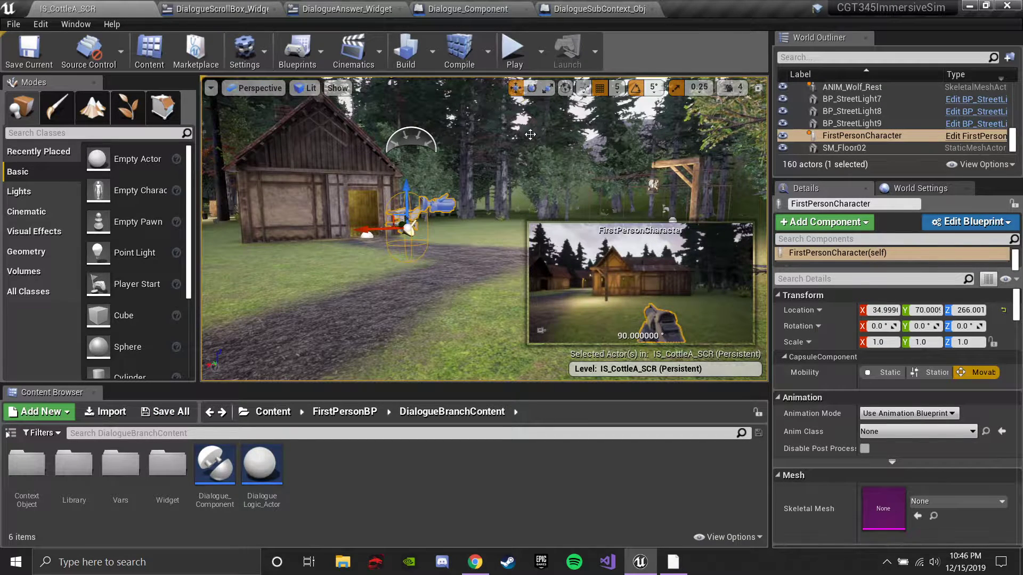
Play the level, walk around near the cottage, start the NPC dialogue to check it, and end the session.
left_click(513, 49)
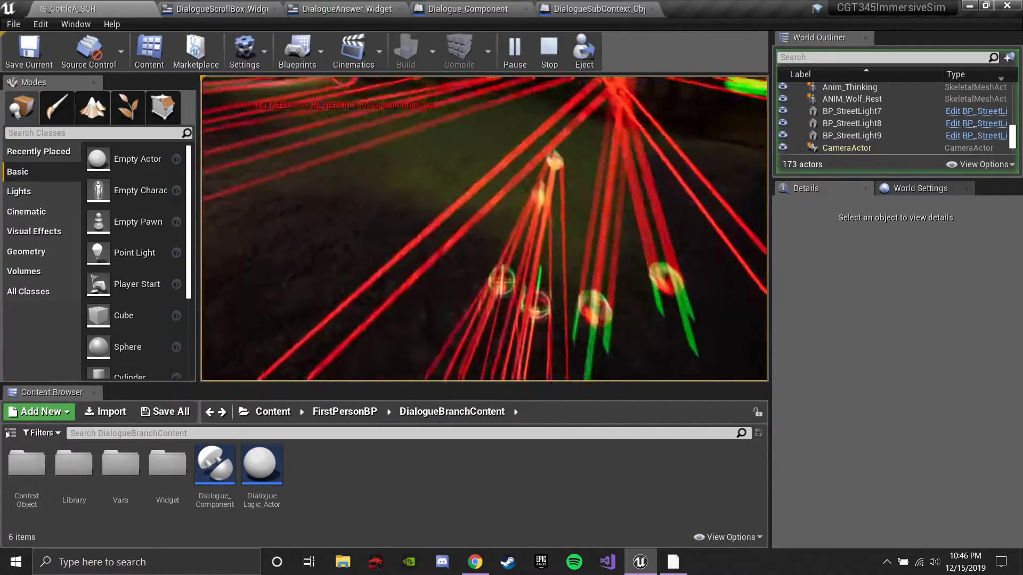
key("w")
key("w")
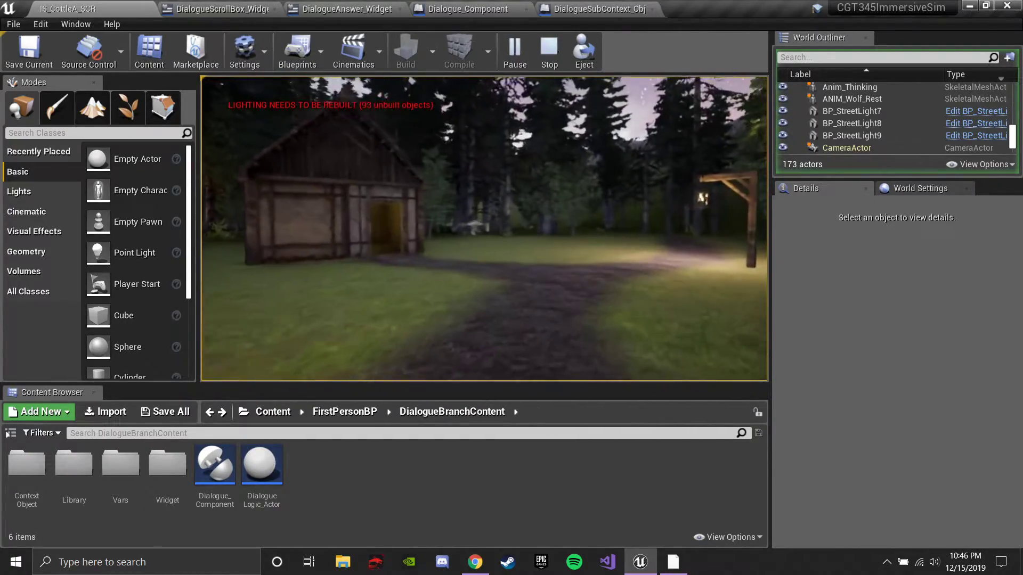
key("w")
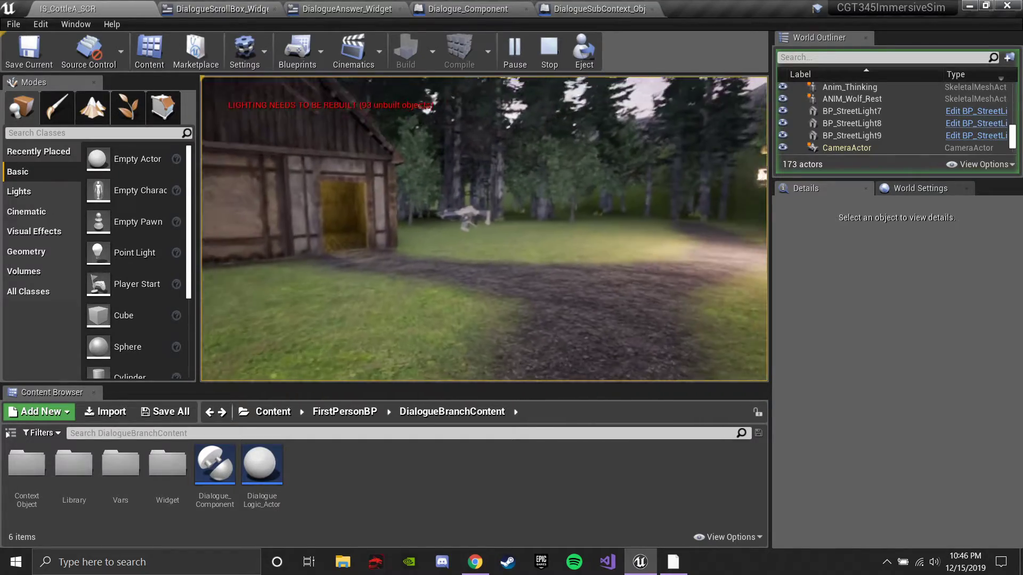
key("w")
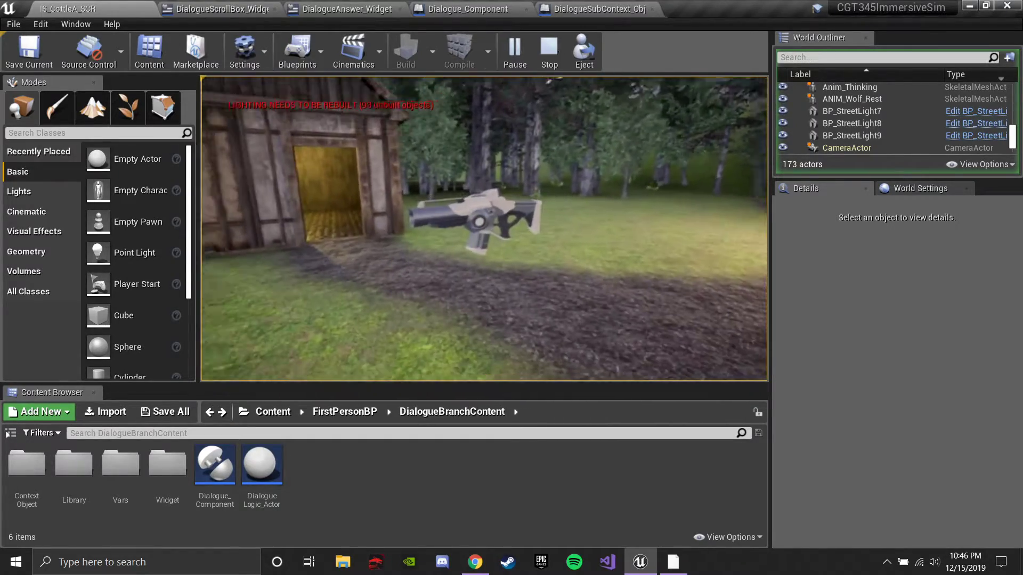
key("s")
key("s")
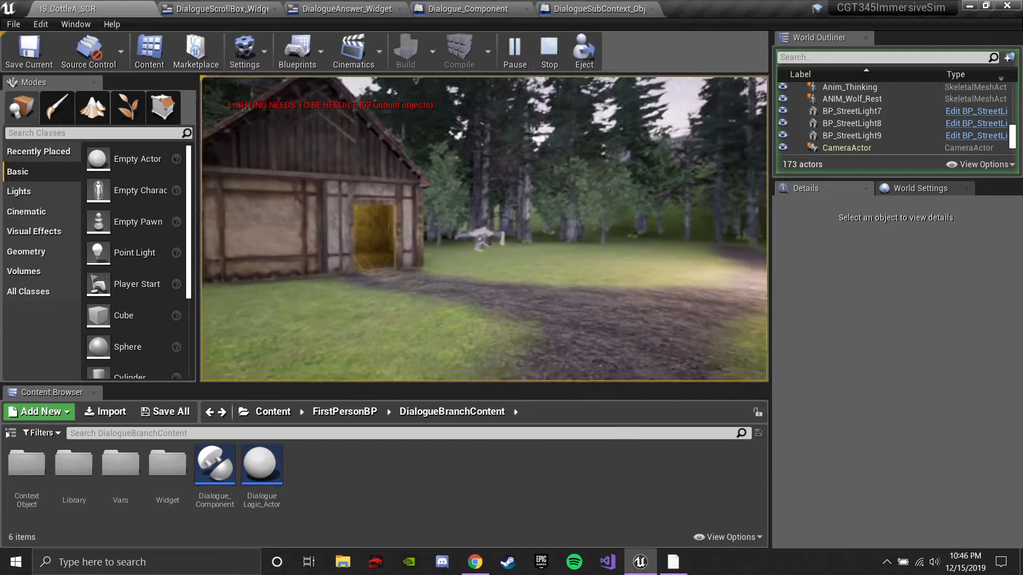
key("w")
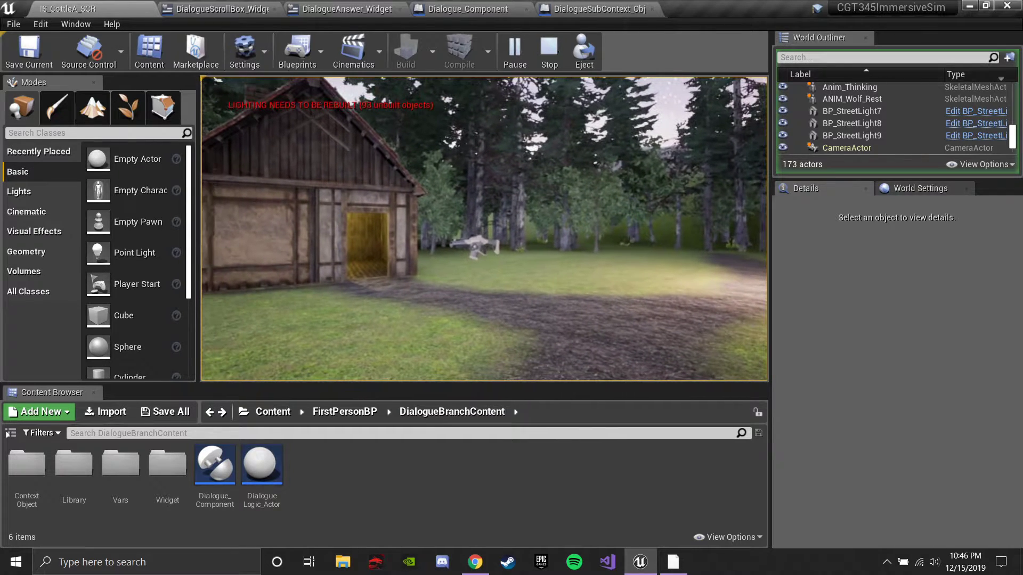
key("e")
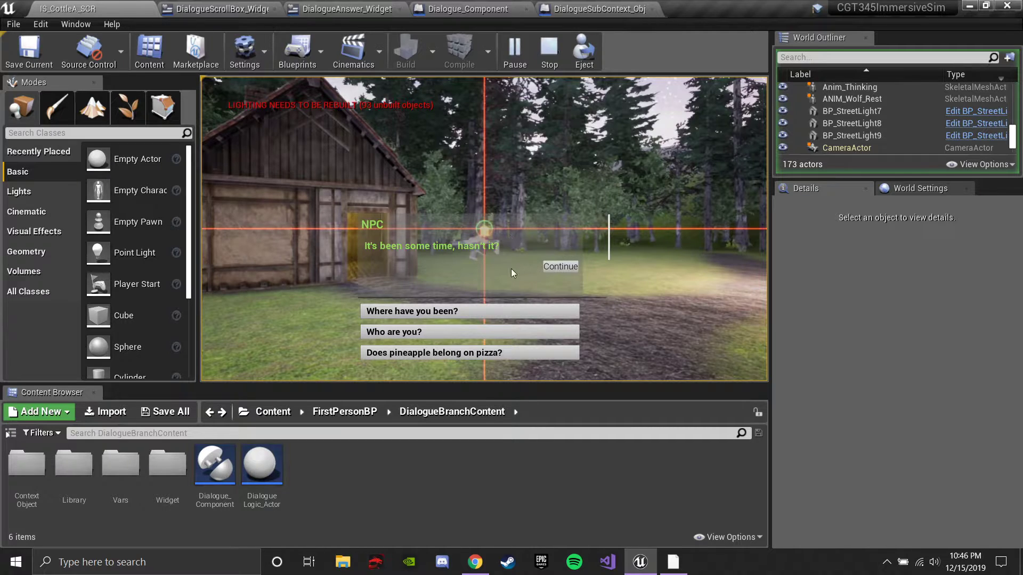
key("Escape")
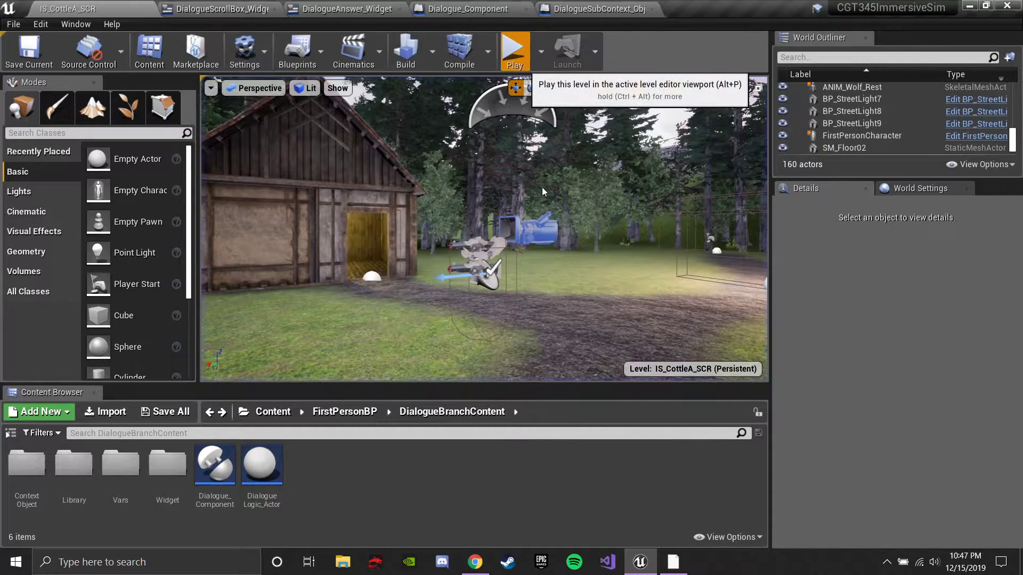
Play the level, walk through the village toward the cottage to check the surroundings, and end the play session.
left_click(526, 47)
key("w")
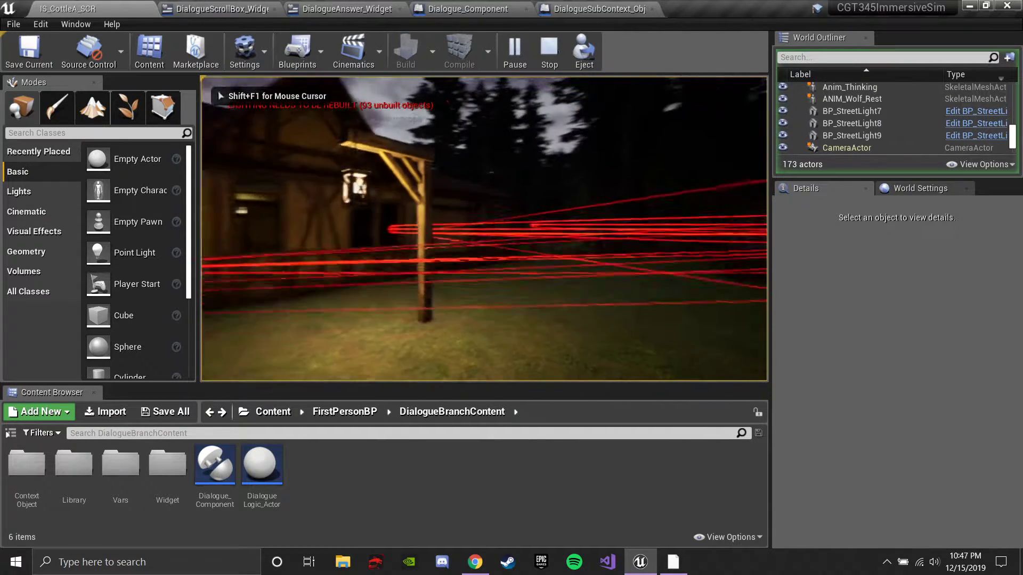
key("w")
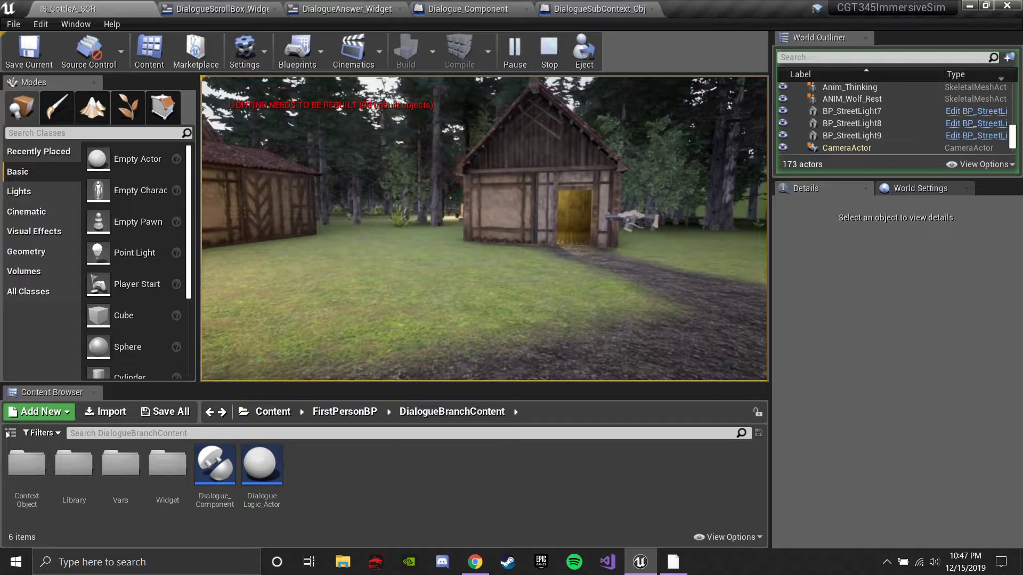
key("w")
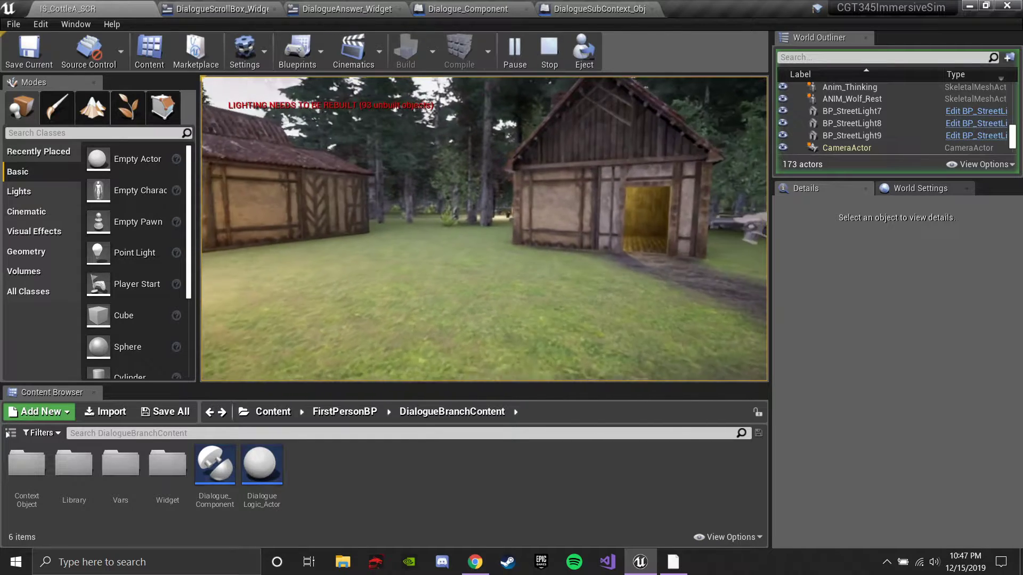
key("shift+F1")
key("Escape")
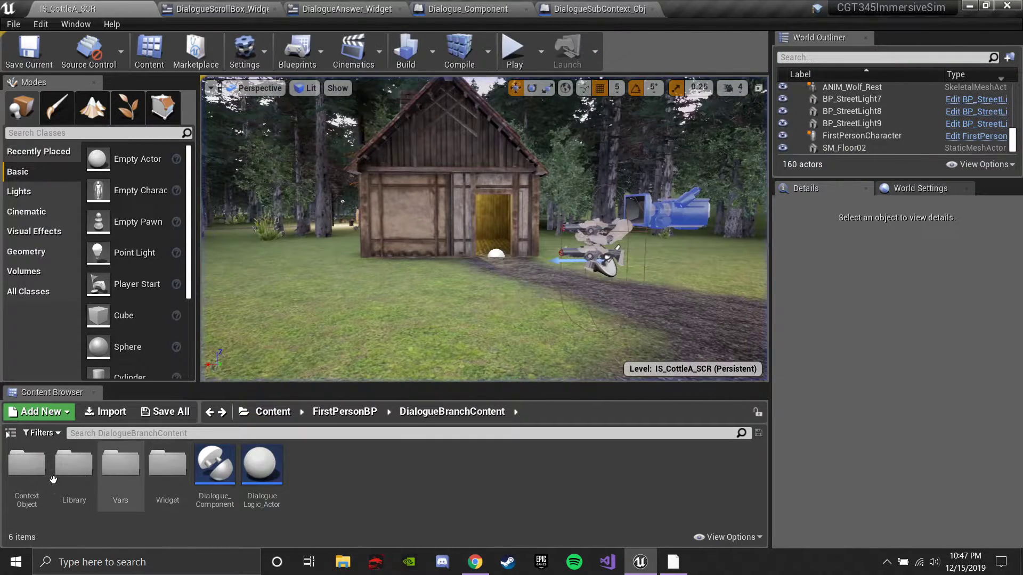
Examine the Dialogue_Component blueprint's event graph and its Get NPC Root Dialogue Context, Construct Subcontext and Get Subcontext Root functions.
double_click(215, 466)
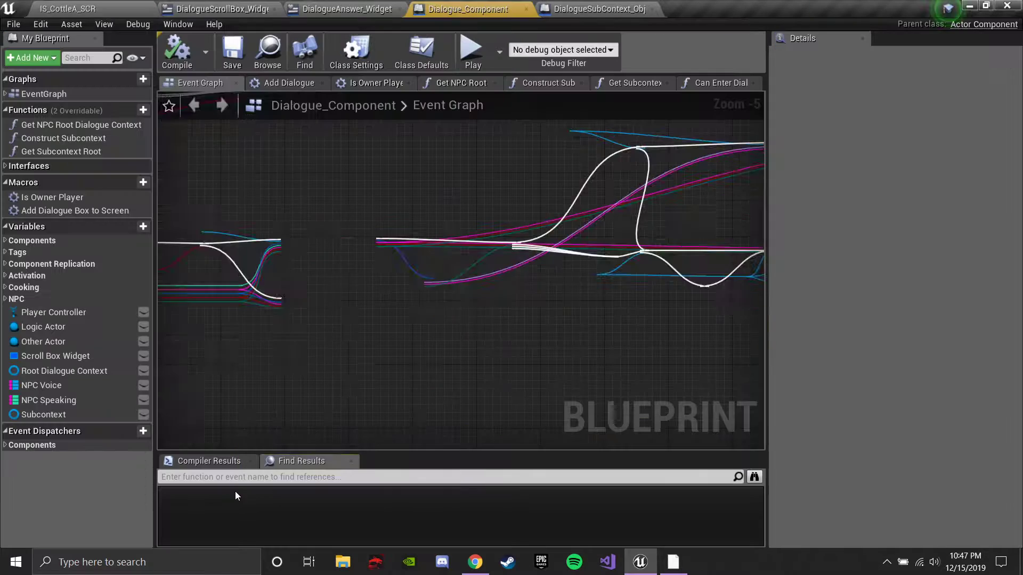
scroll(441, 229, "down", 2)
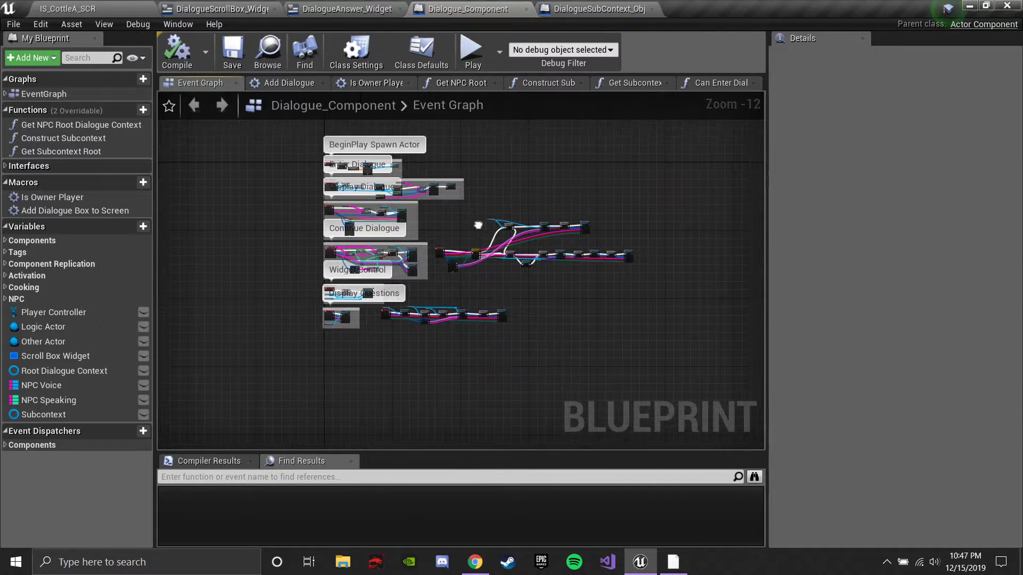
scroll(482, 226, "up", 1)
left_click(442, 83)
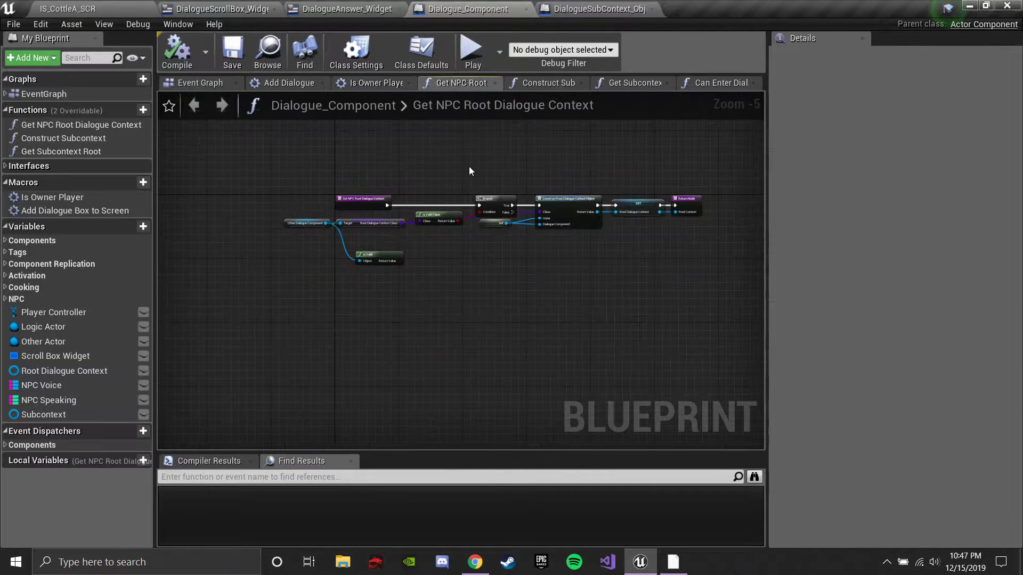
scroll(513, 155, "up", 2)
left_click(543, 82)
scroll(515, 155, "down", 3)
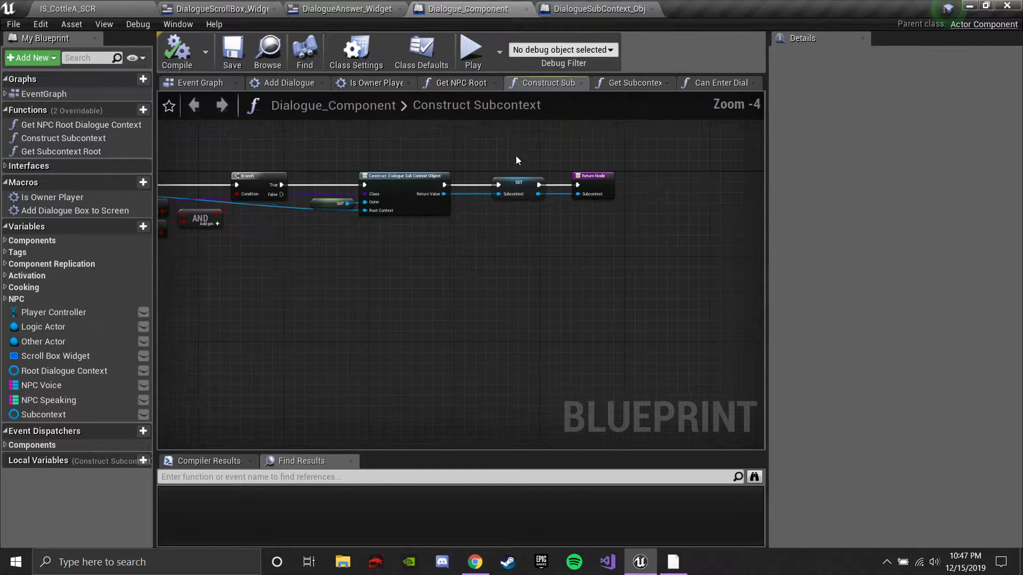
right_click_drag(516, 155, 538, 165)
left_click(635, 82)
scroll(612, 173, "up", 3)
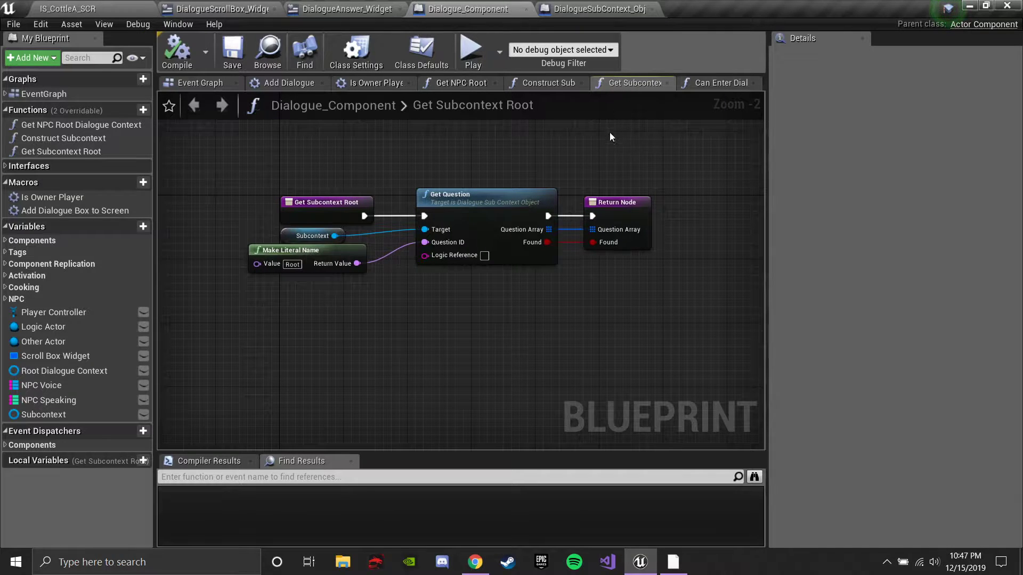
Return to the level and open the ContextObject folder in DialogueBranchContent.
left_click(102, 5)
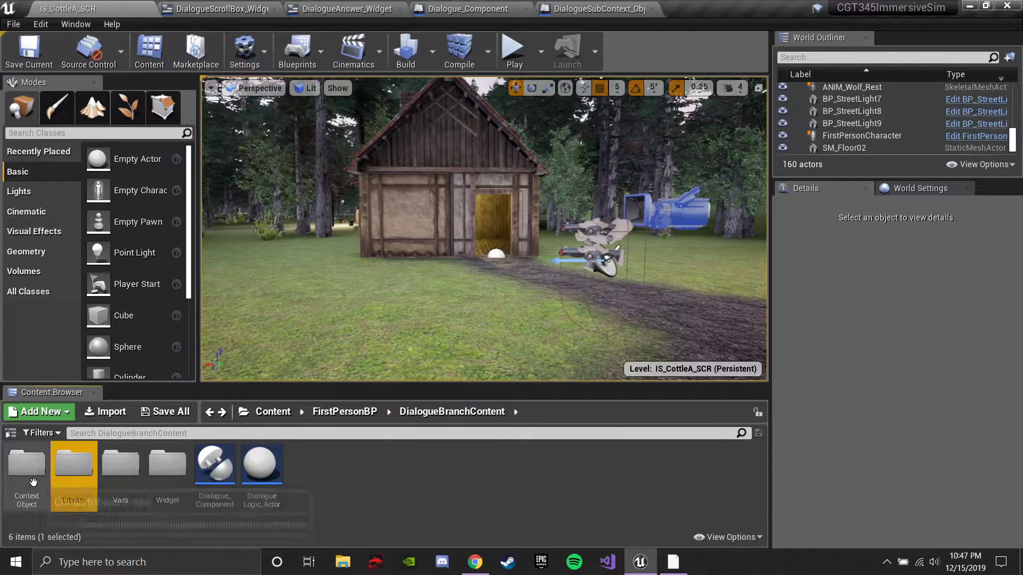
double_click(27, 464)
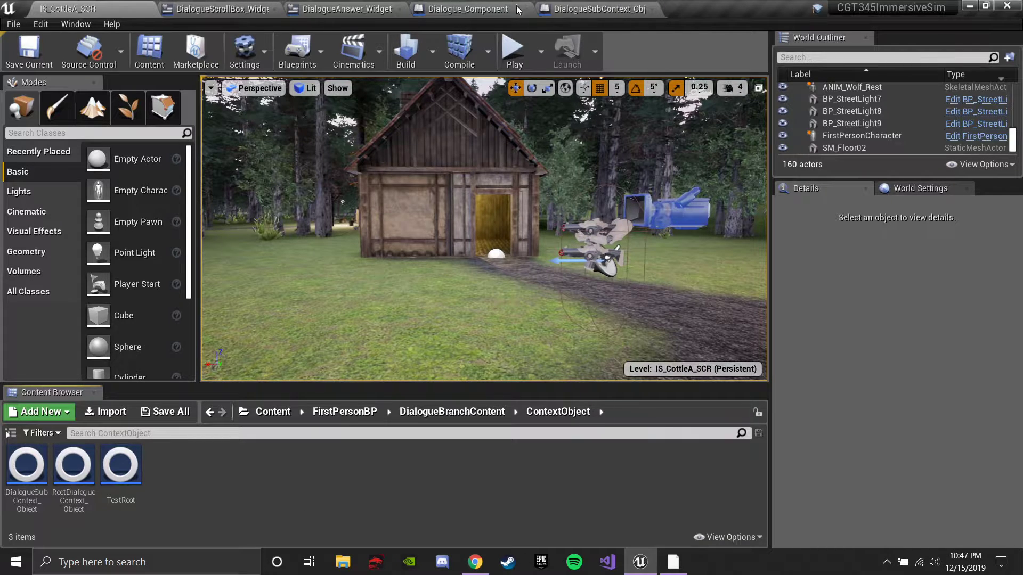
Play the level, walk to the cottage, start the NPC dialogue, test its Continue button, and stop the session.
left_click(513, 48)
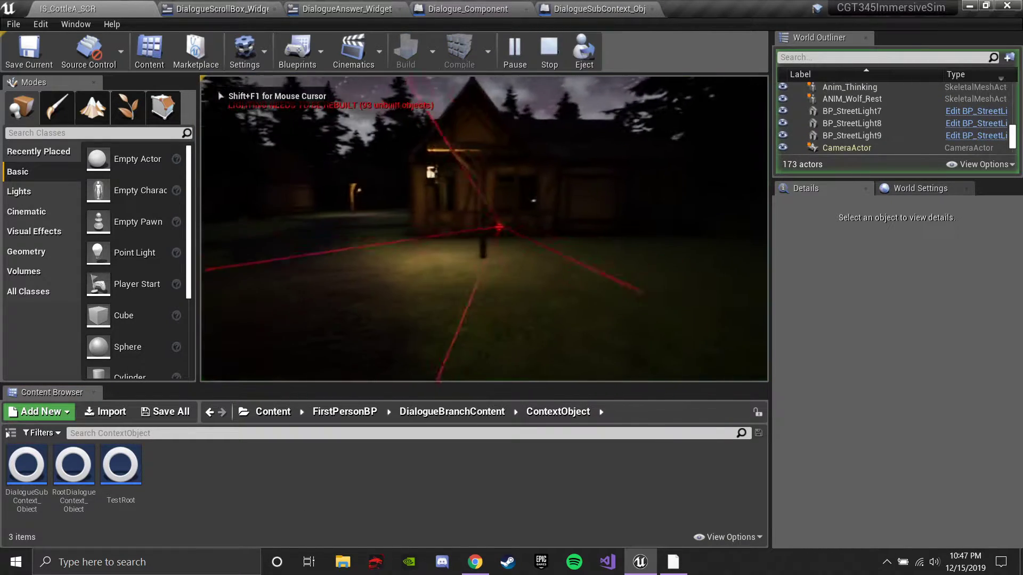
key("w")
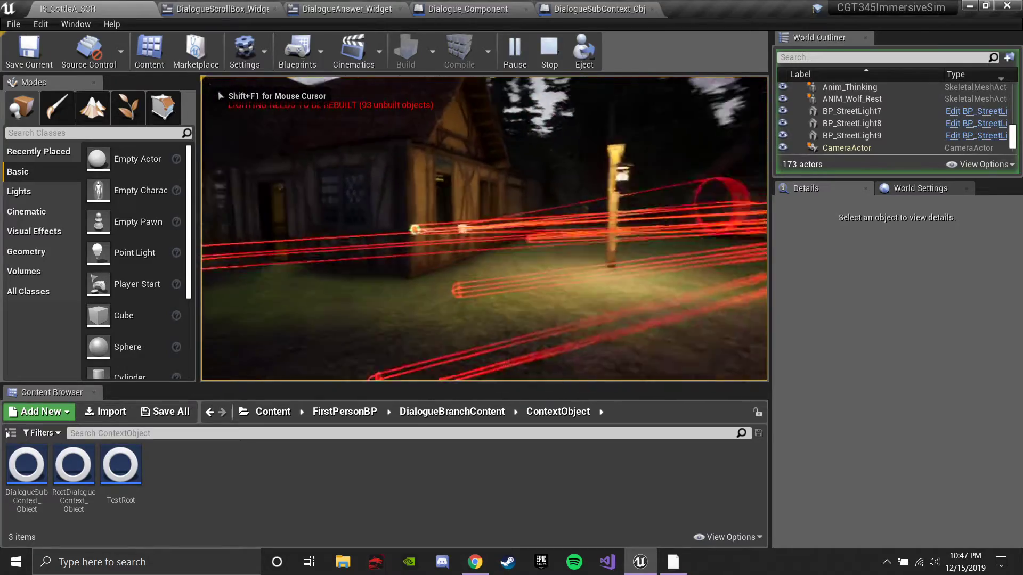
key("w")
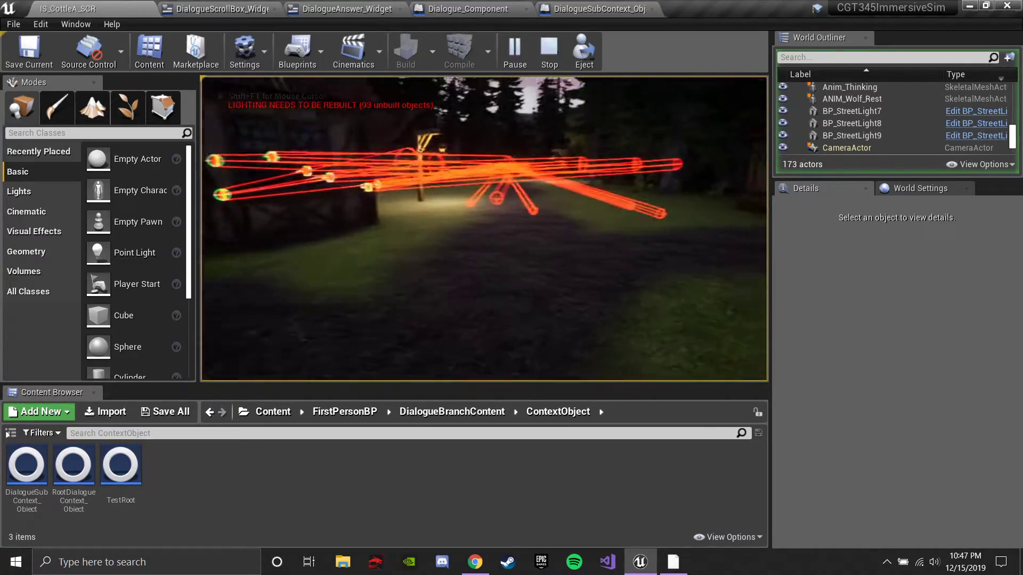
key("w")
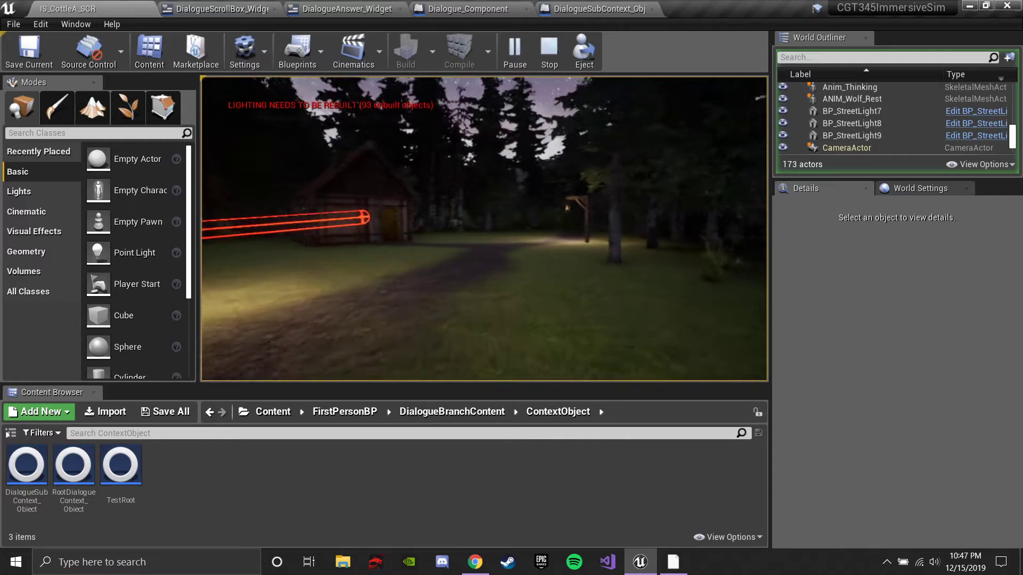
key("w")
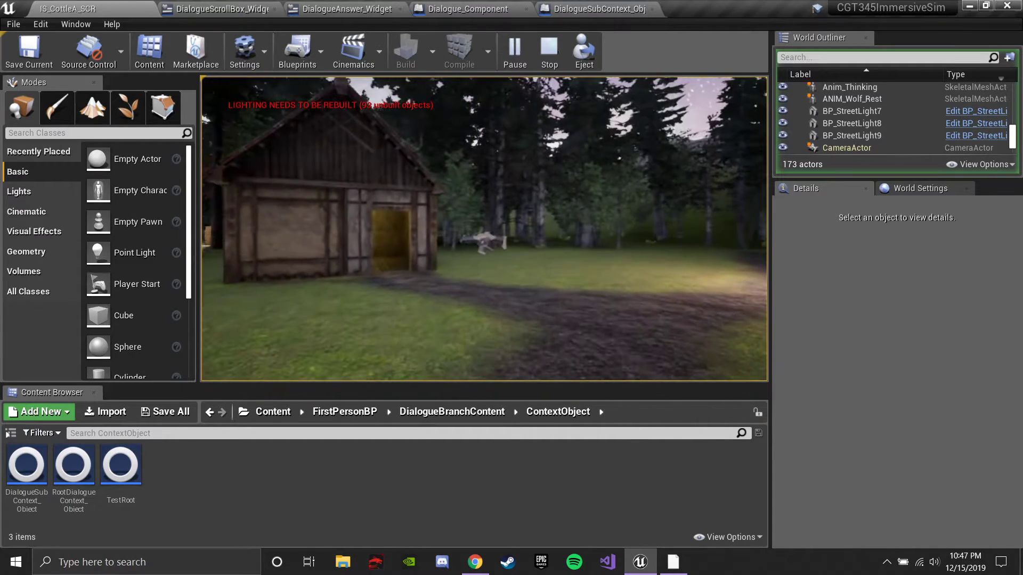
key("w")
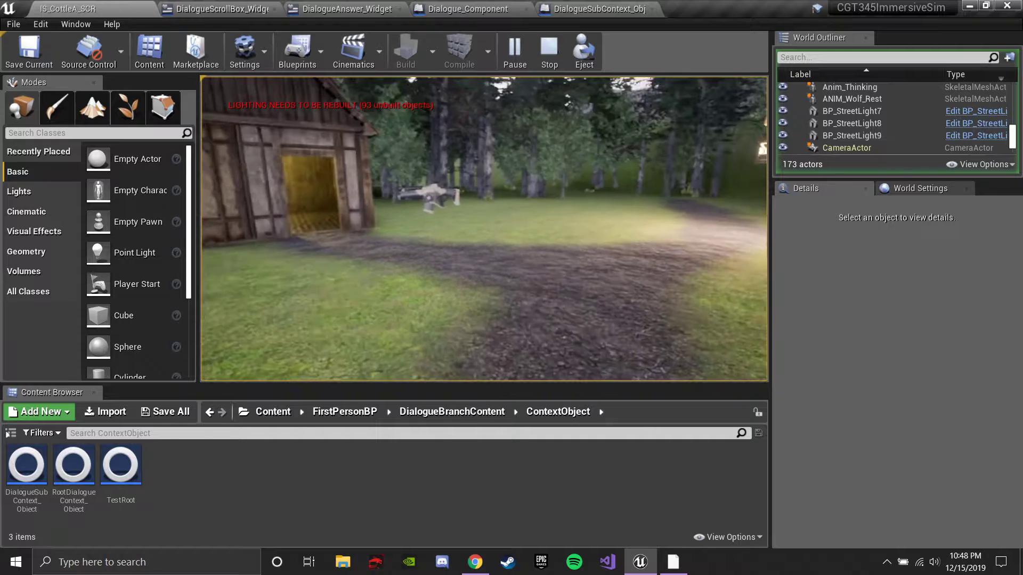
key("e")
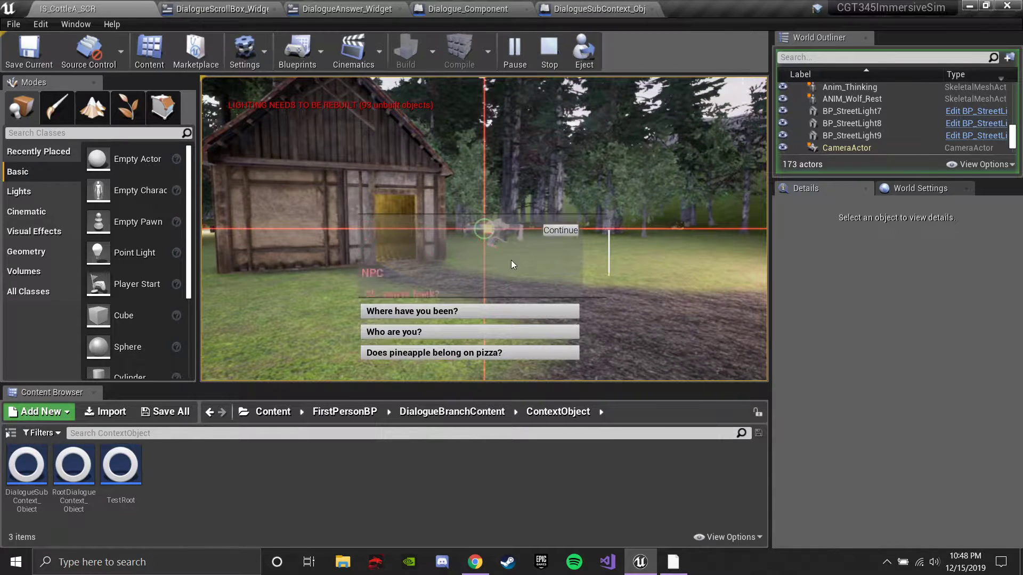
left_click(561, 265)
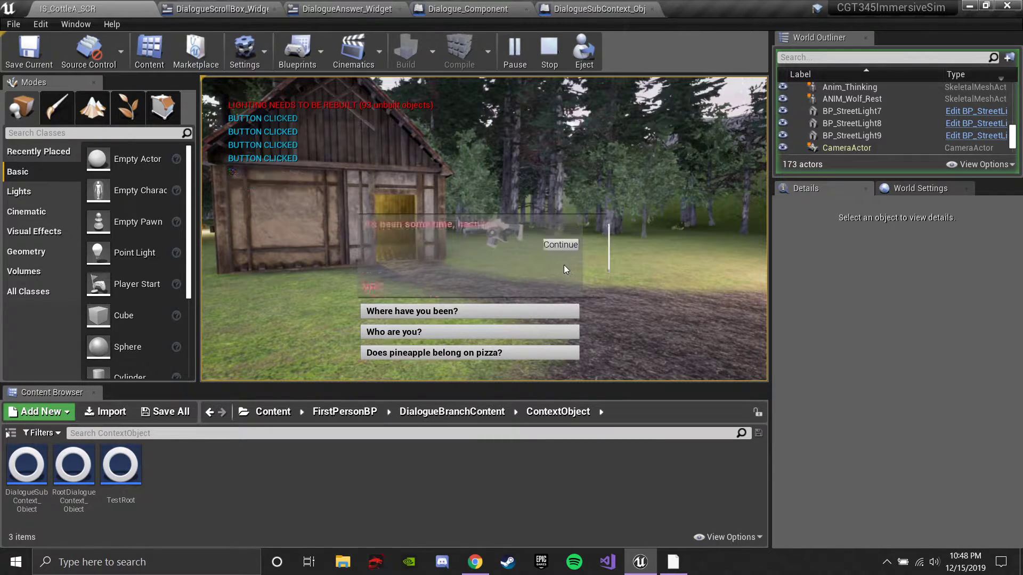
left_click(548, 50)
Play the level twice from beside the NPC, using Continue repeatedly in the second run, and end each session.
left_click(514, 51)
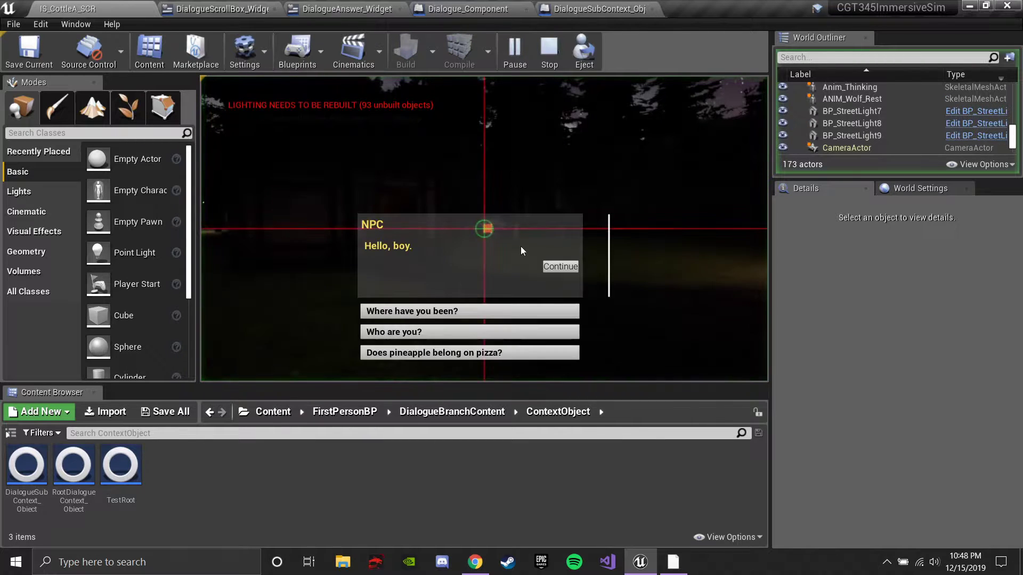
key("Escape")
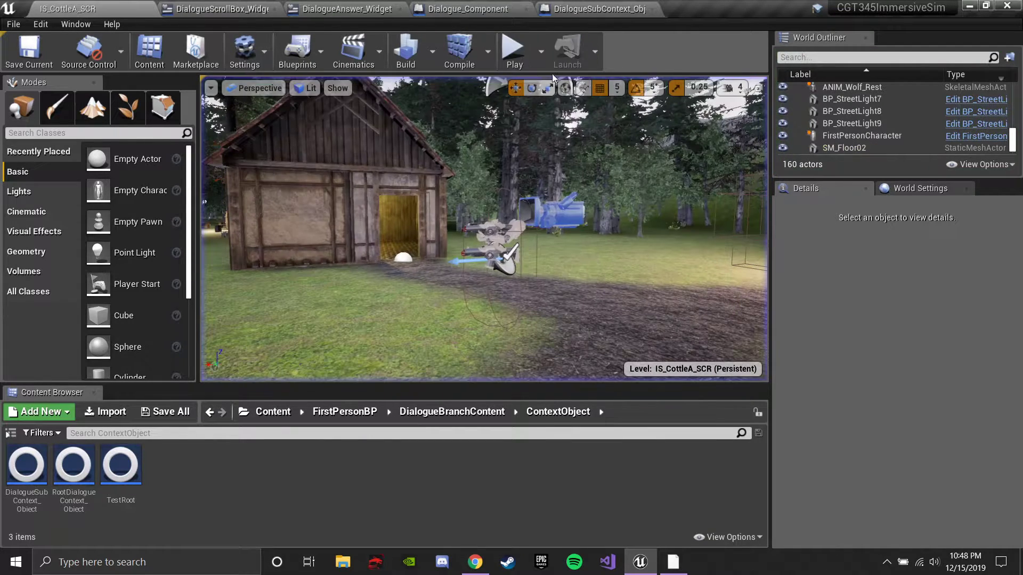
left_click(506, 52)
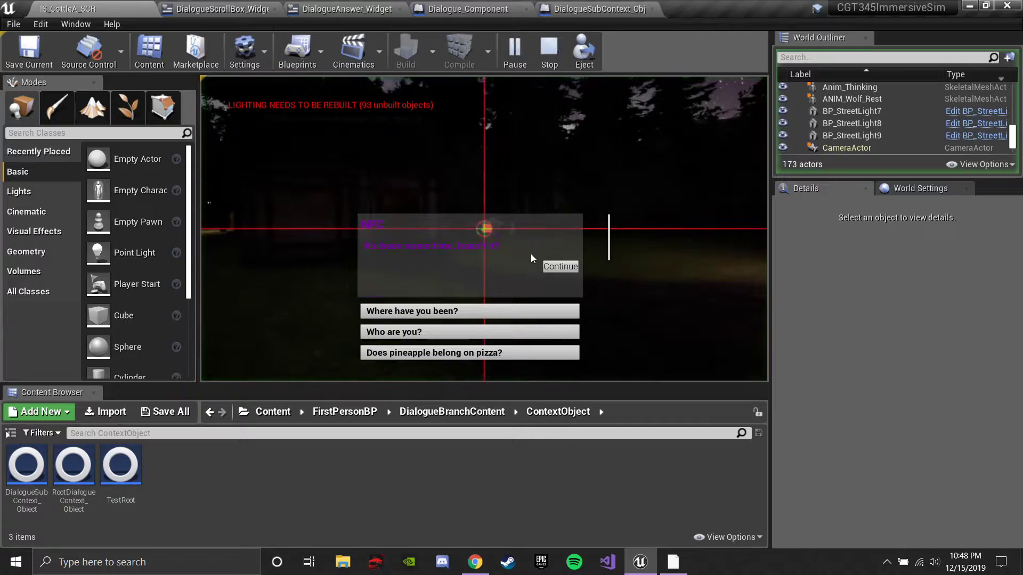
left_click(558, 266)
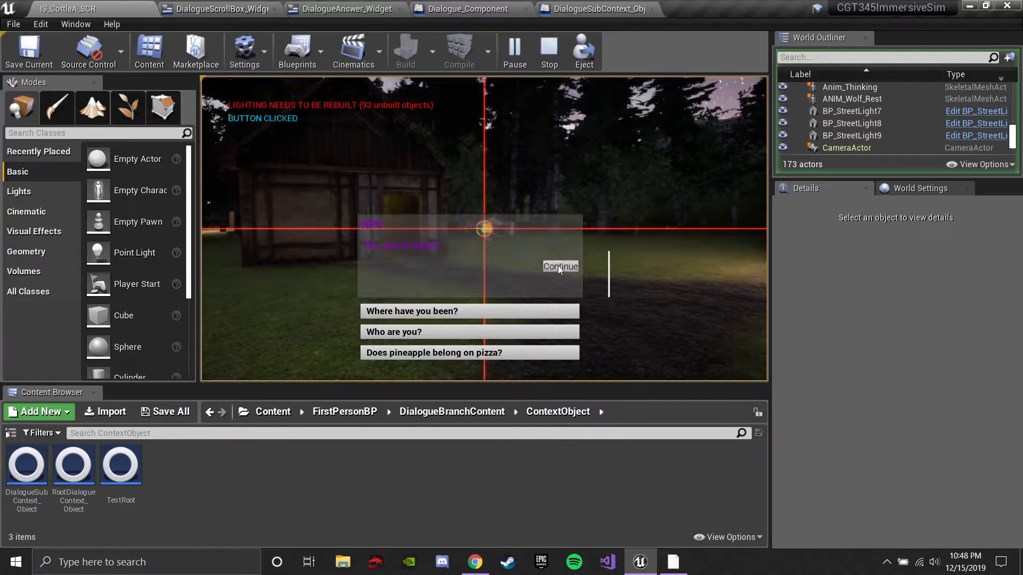
left_click(557, 268)
left_click(560, 245)
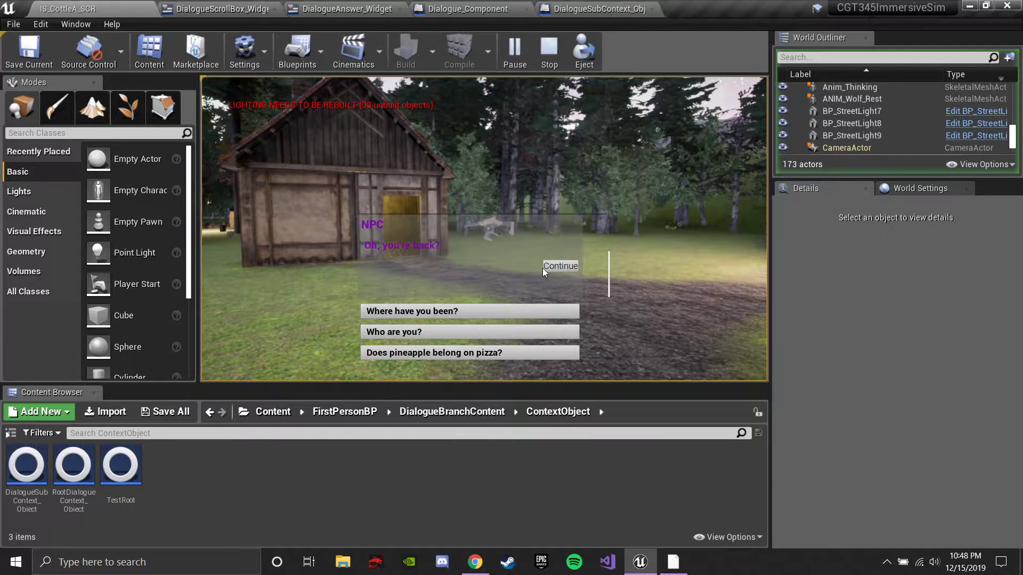
key("Escape")
Play the level again, walk through the village past the houses and cart, and end the session.
right_click_drag(555, 260, 571, 225)
left_click(515, 53)
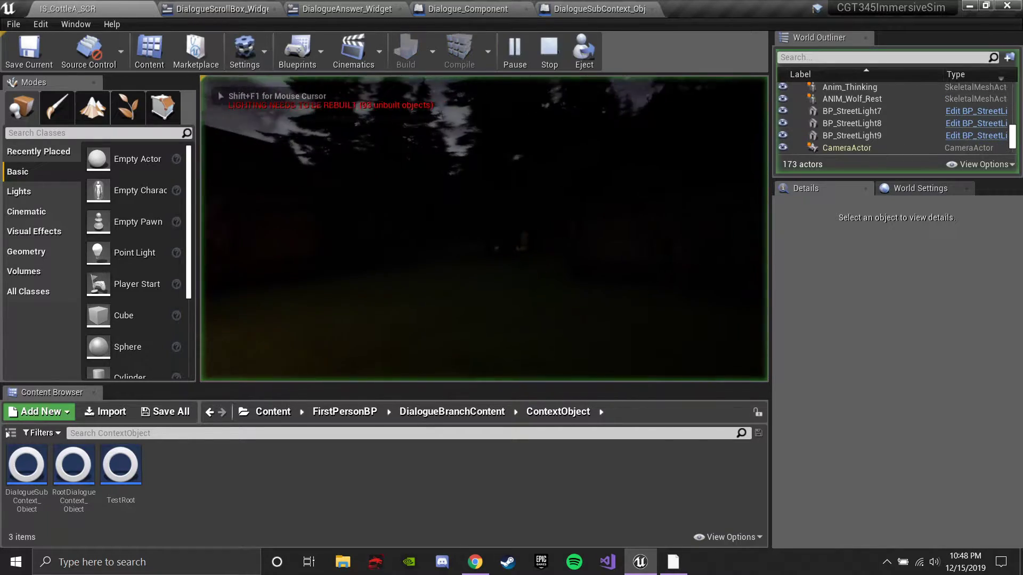
key("w")
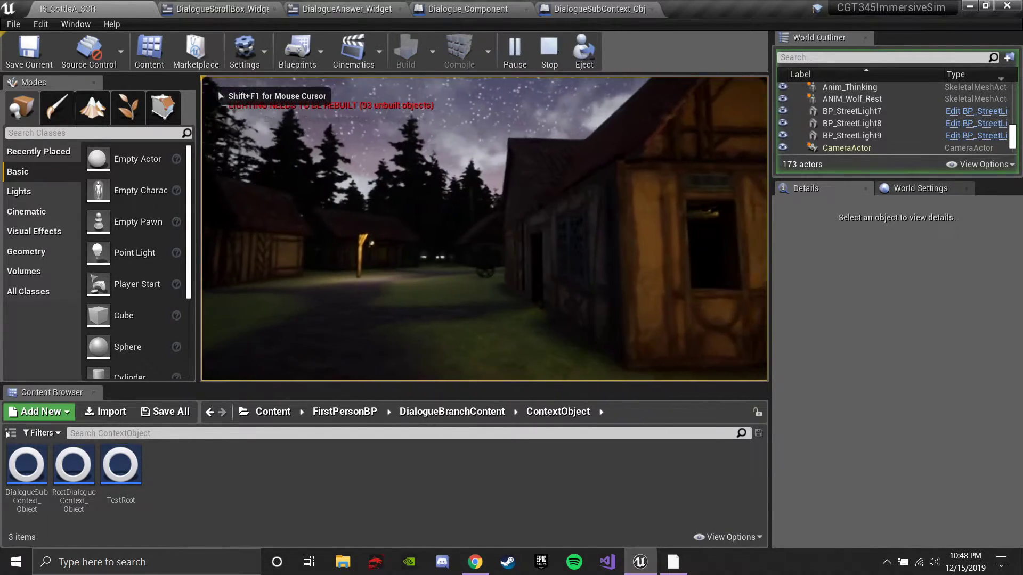
key("w")
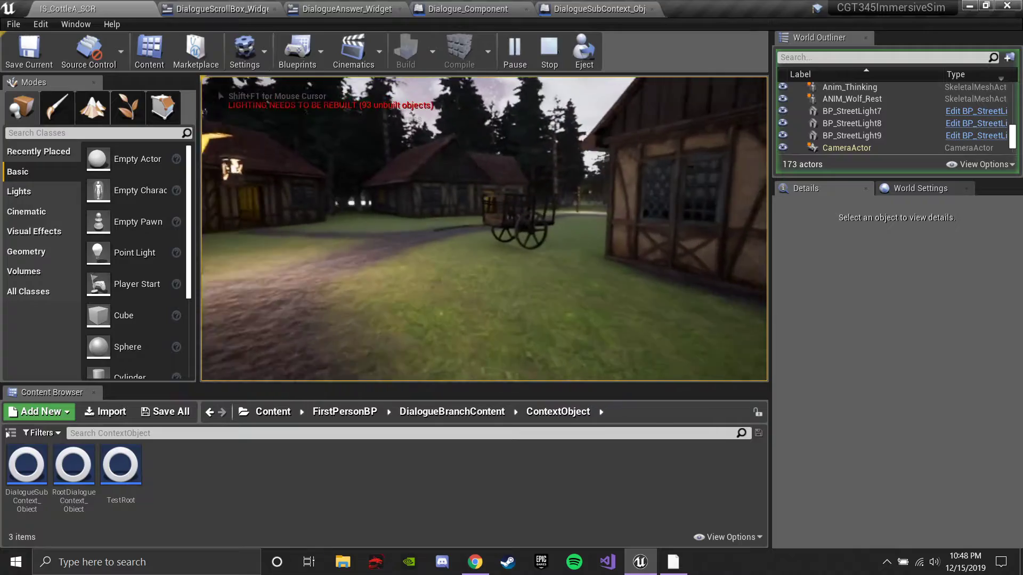
key("Escape")
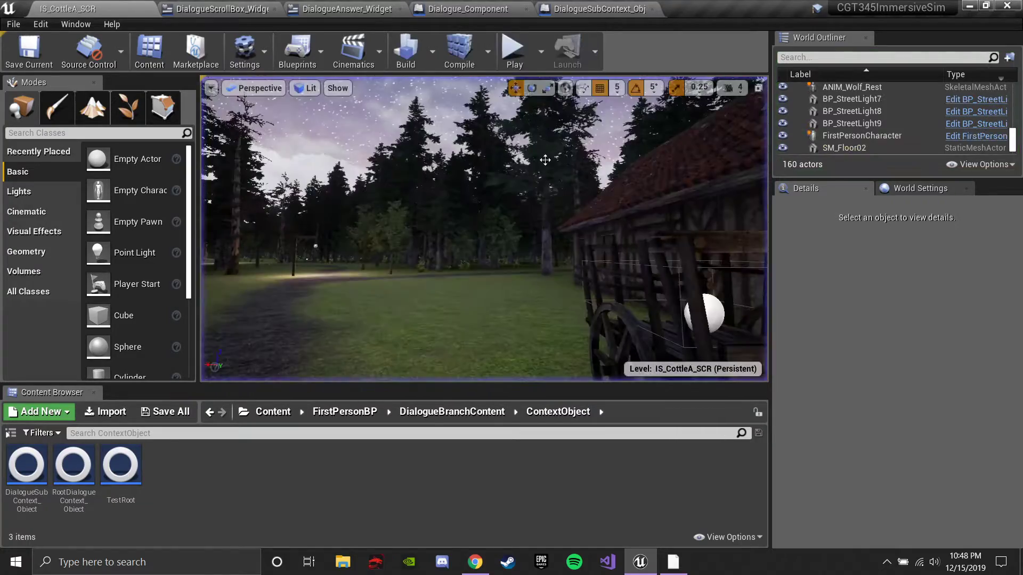
Play the level from the stone altar on the forested hill, approach the altar, and pick up the cursed gem.
key("w")
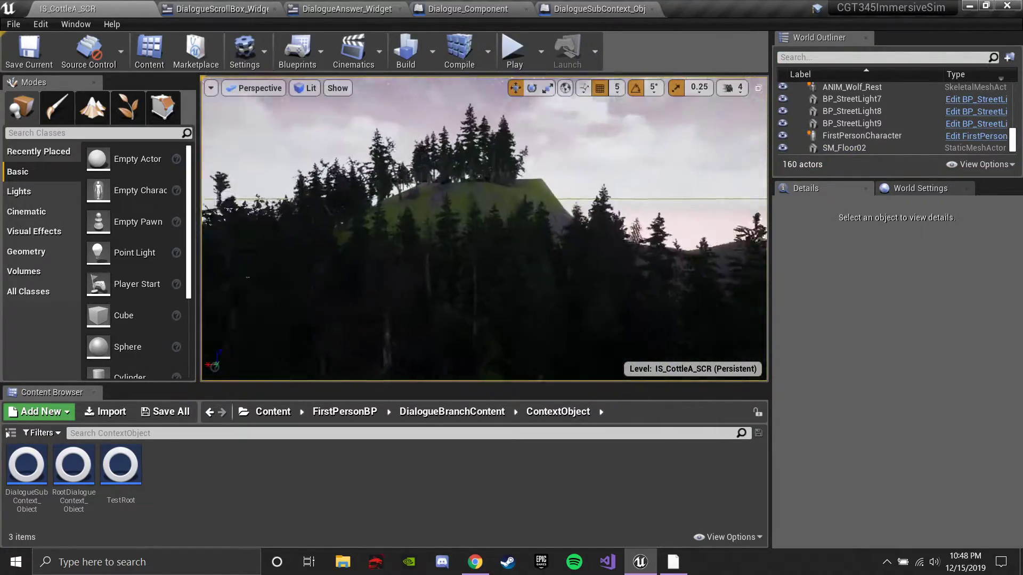
key("w")
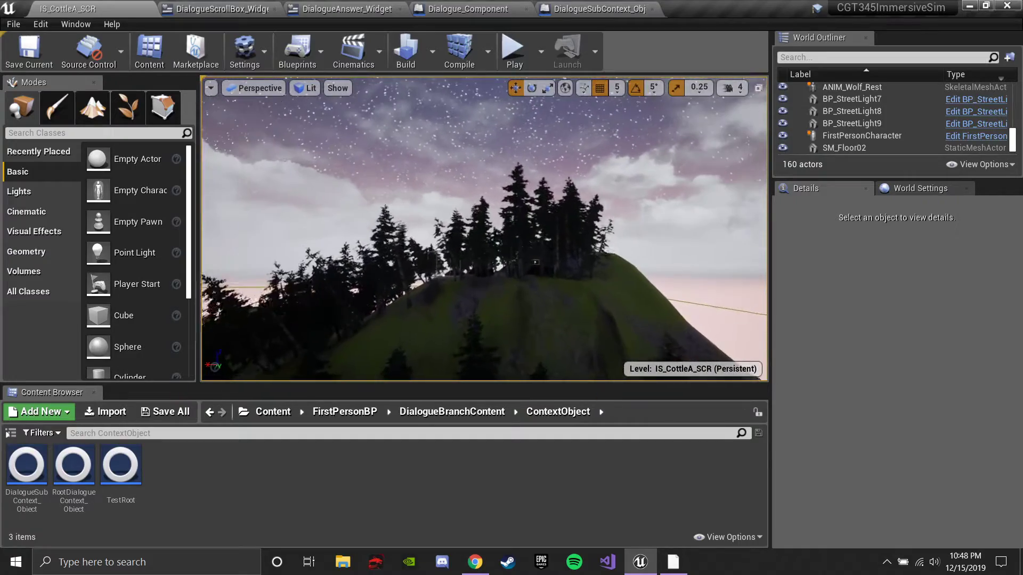
key("w")
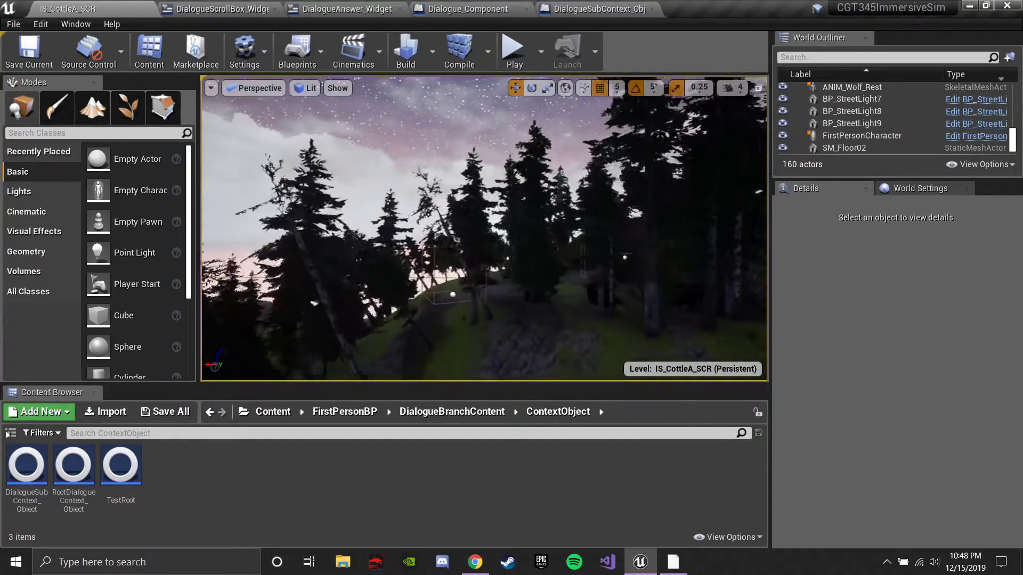
key("w")
right_click_drag(501, 223, 453, 229)
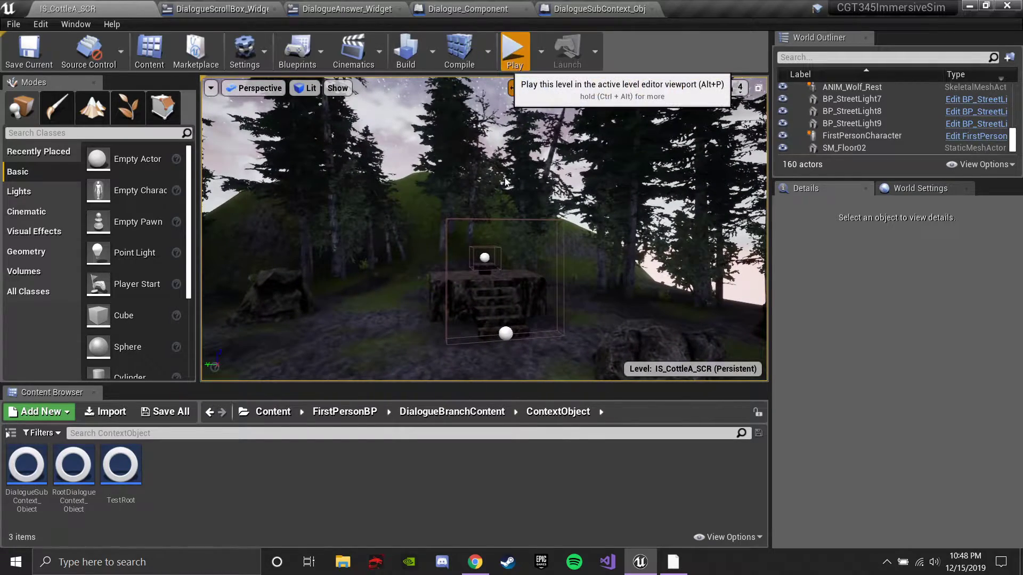
key("w")
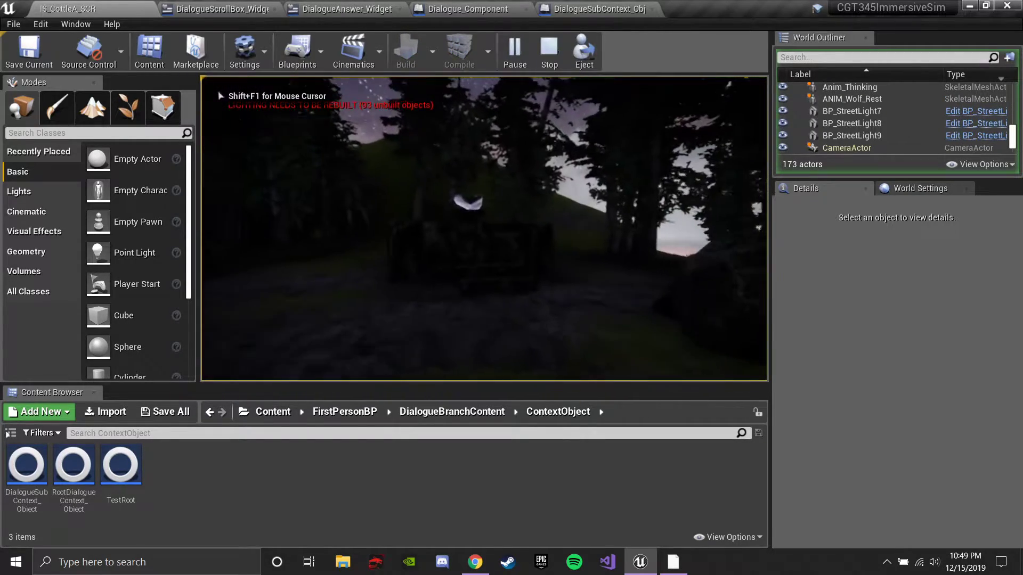
key("w")
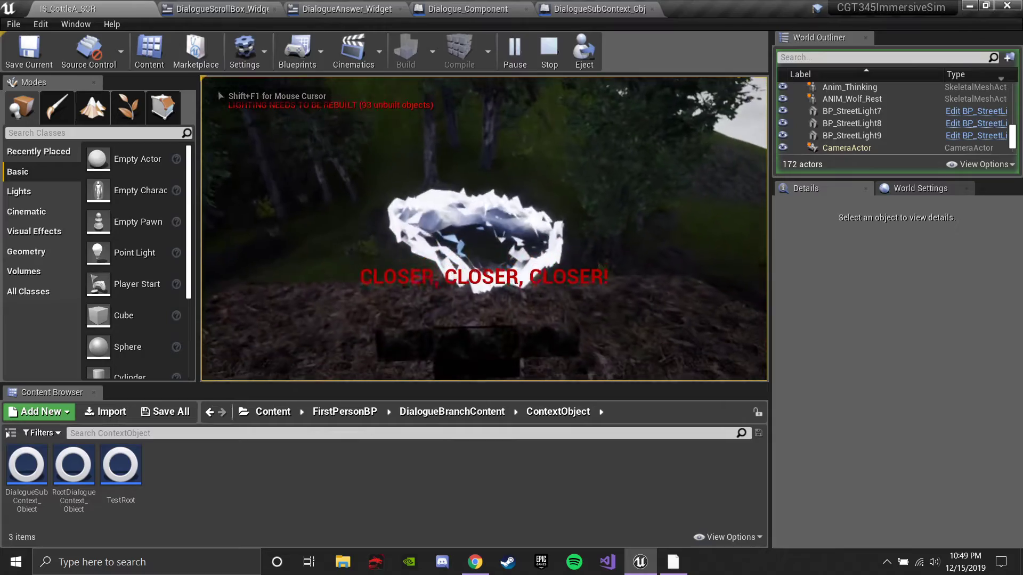
key("w")
key("e")
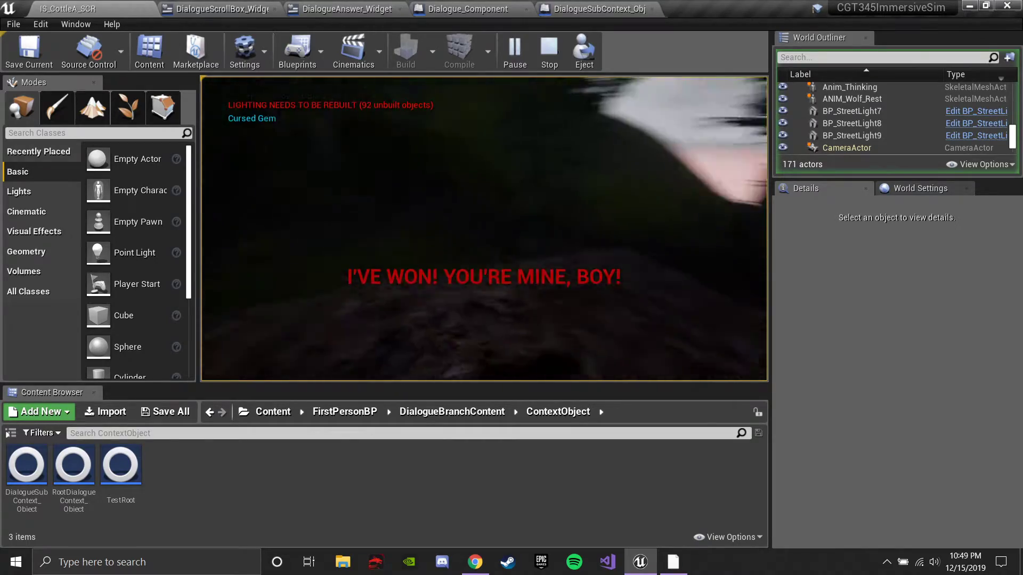
Walk away from the altar through the forest and down toward the village houses, and end the play session.
key("w")
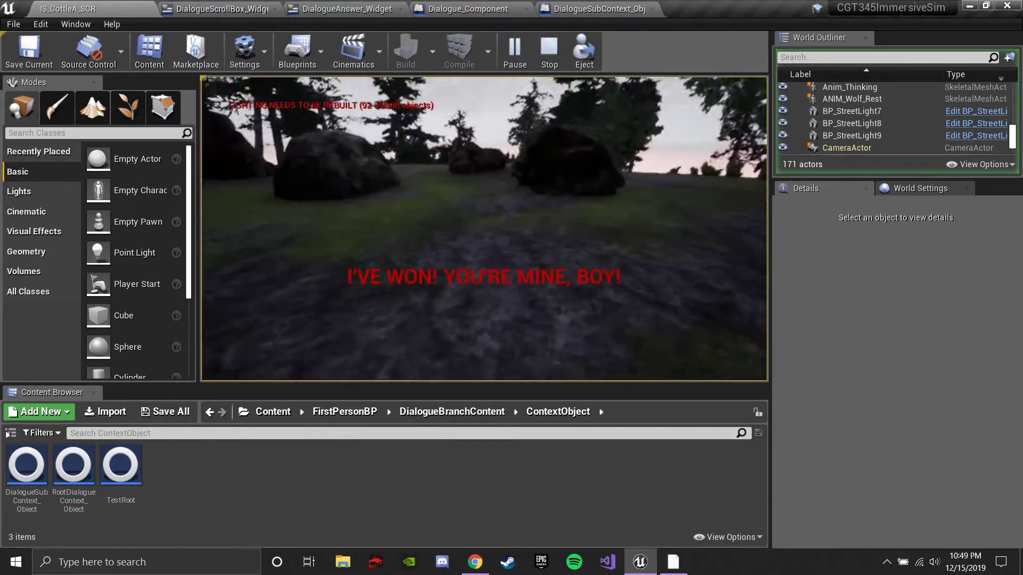
key("w")
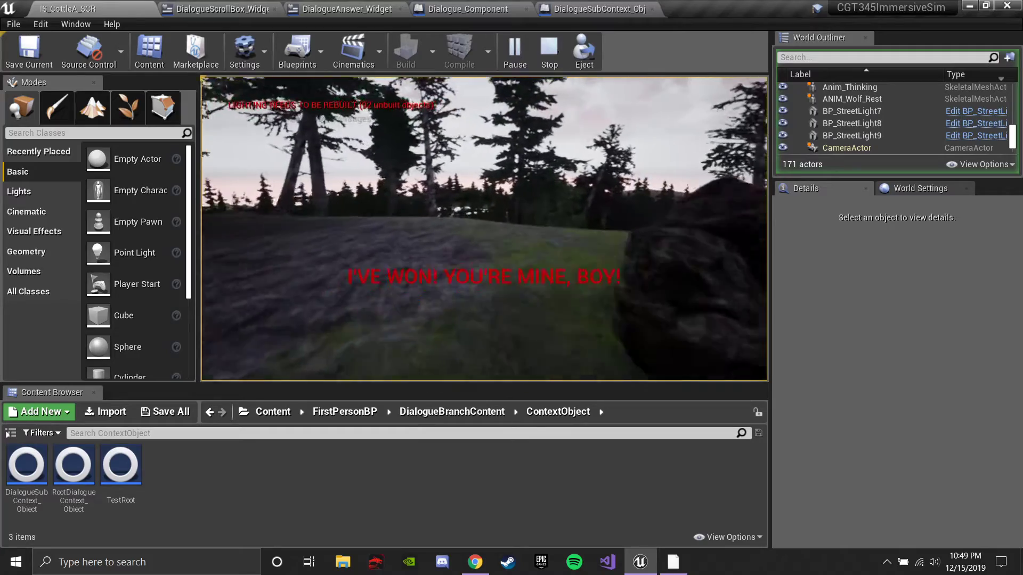
key("w")
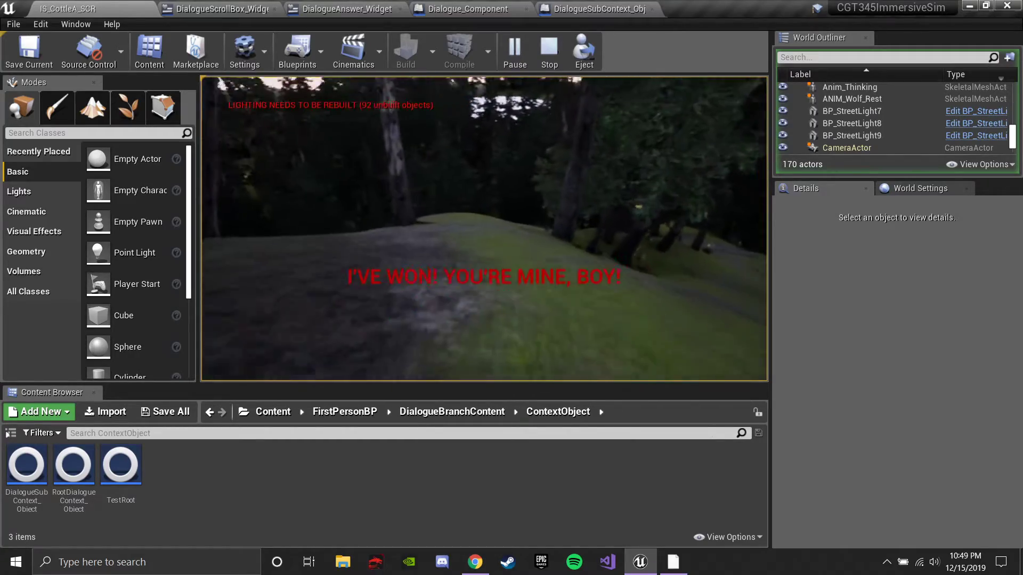
key("w")
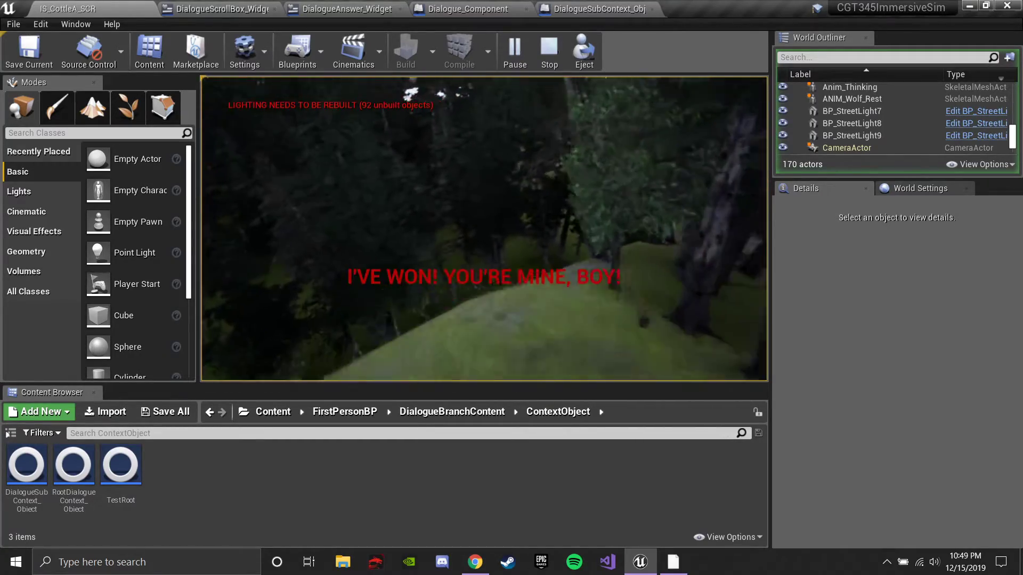
key("w")
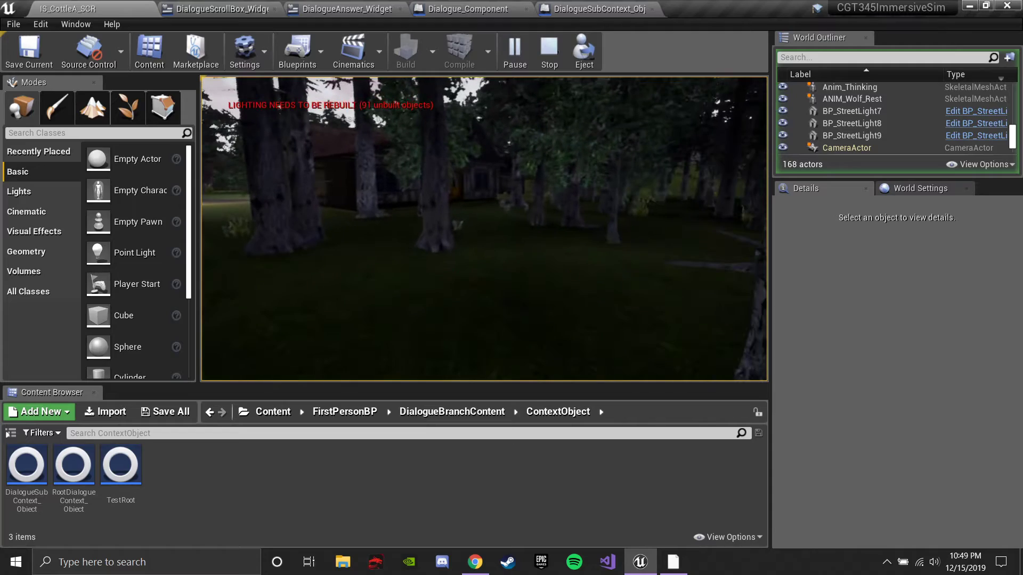
key("Escape")
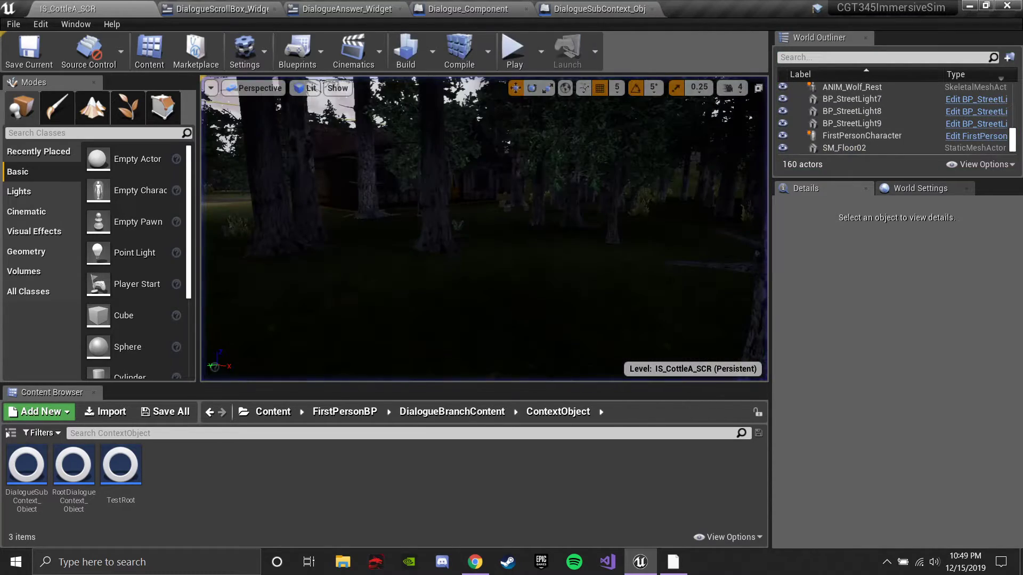
Start playing the level from the dirt path in front of the wooden cottage and street light.
key("w")
right_click_drag(485, 229, 411, 209)
key("w")
key("w")
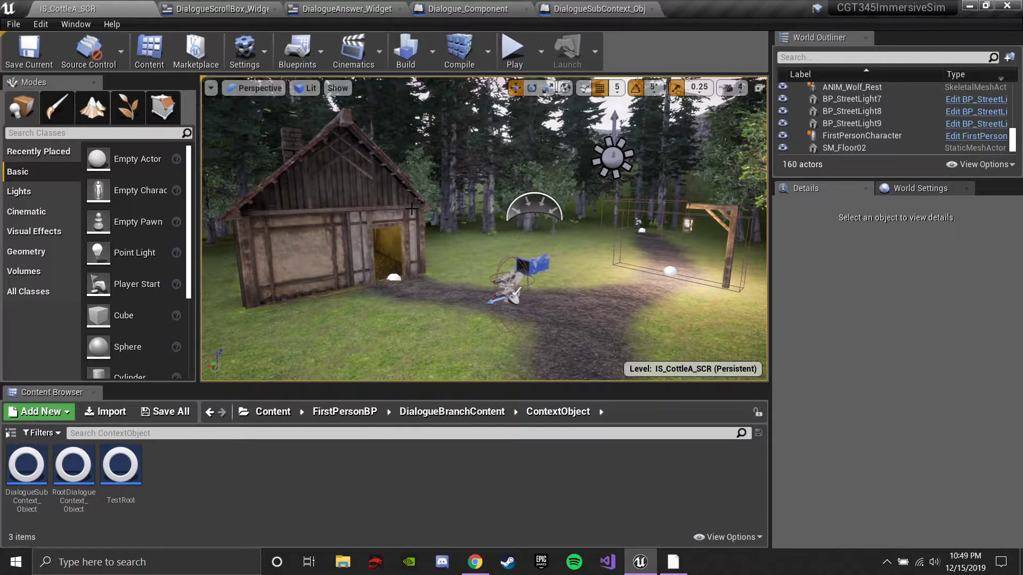
mouse_move(473, 171)
right_mouse_down()
mouse_move(400, 152)
mouse_move(480, 159)
right_mouse_up()
key("w")
left_click(514, 50)
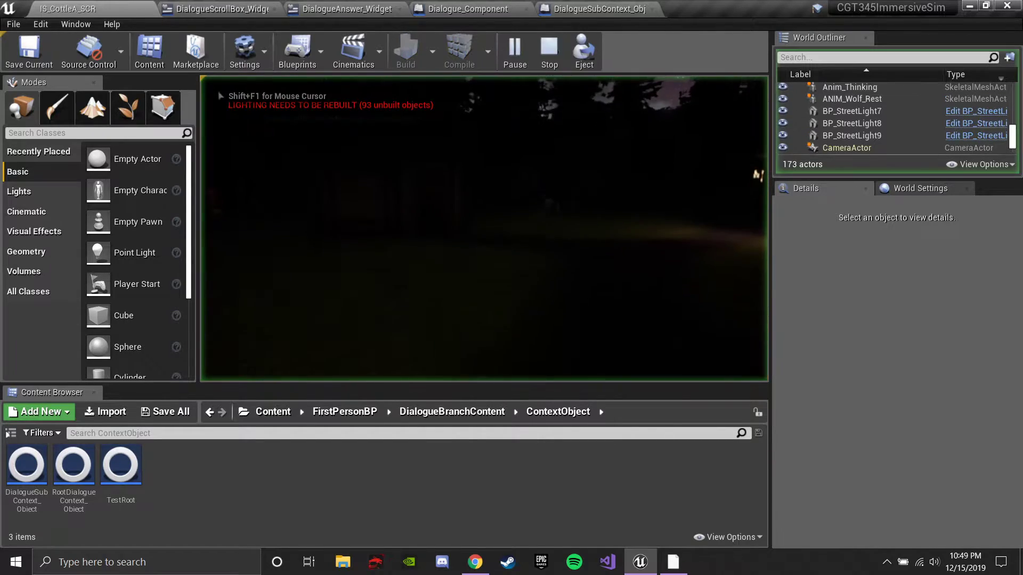
Approach the NPC by the cottage, start its dialogue, test the Continue button repeatedly, and end the session.
key("w")
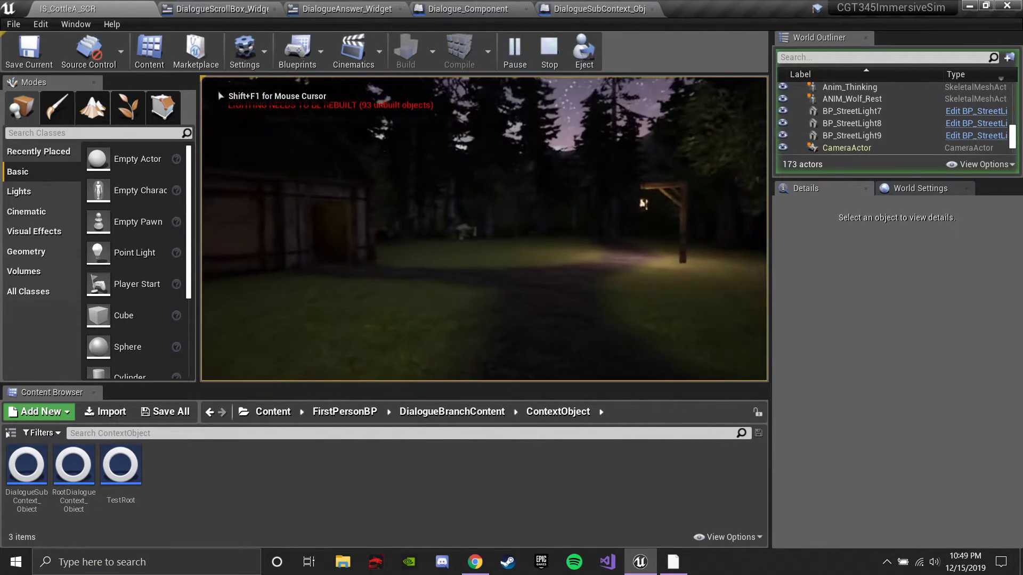
key("e")
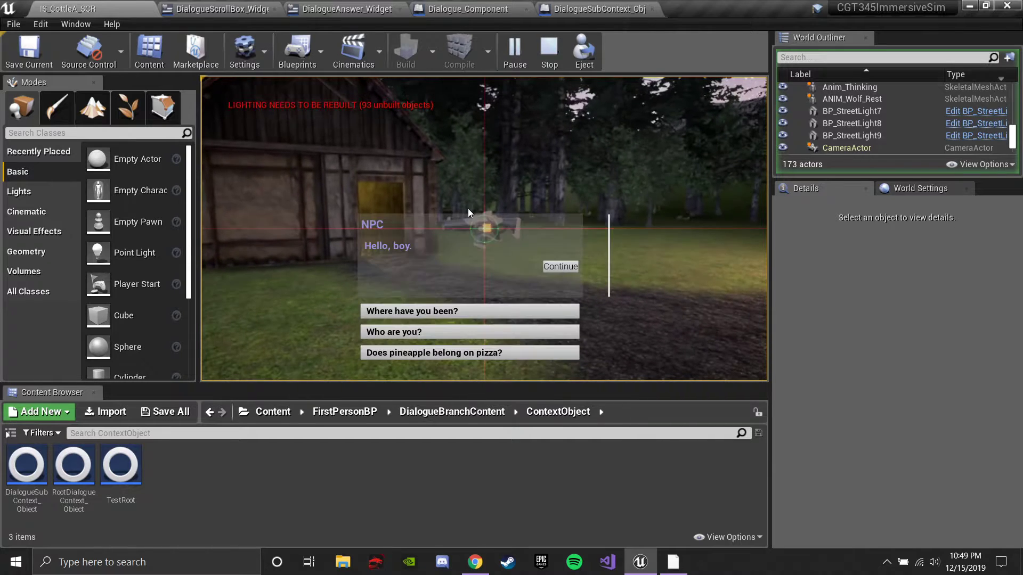
left_click(561, 265)
left_click(561, 264)
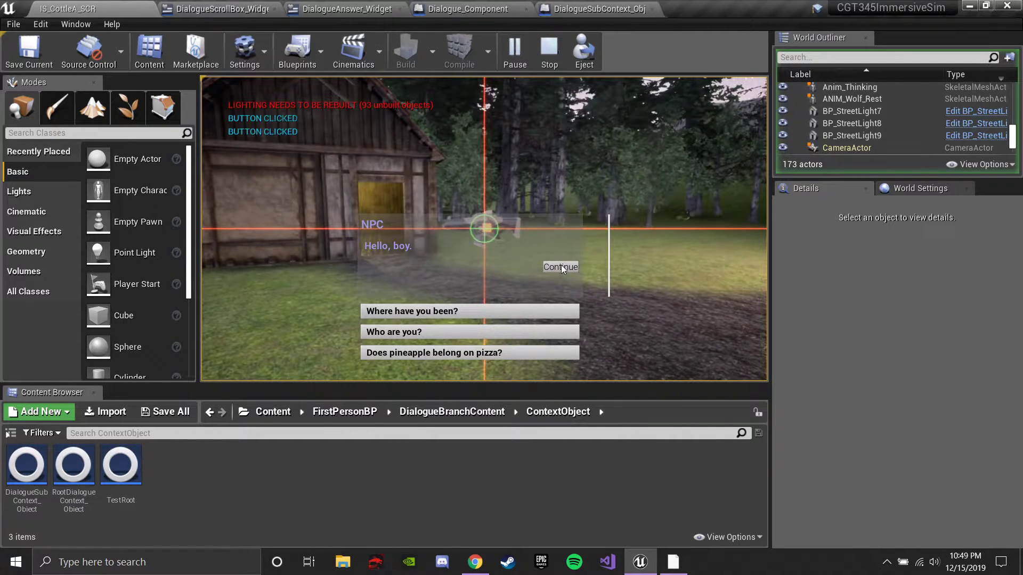
left_click(561, 265)
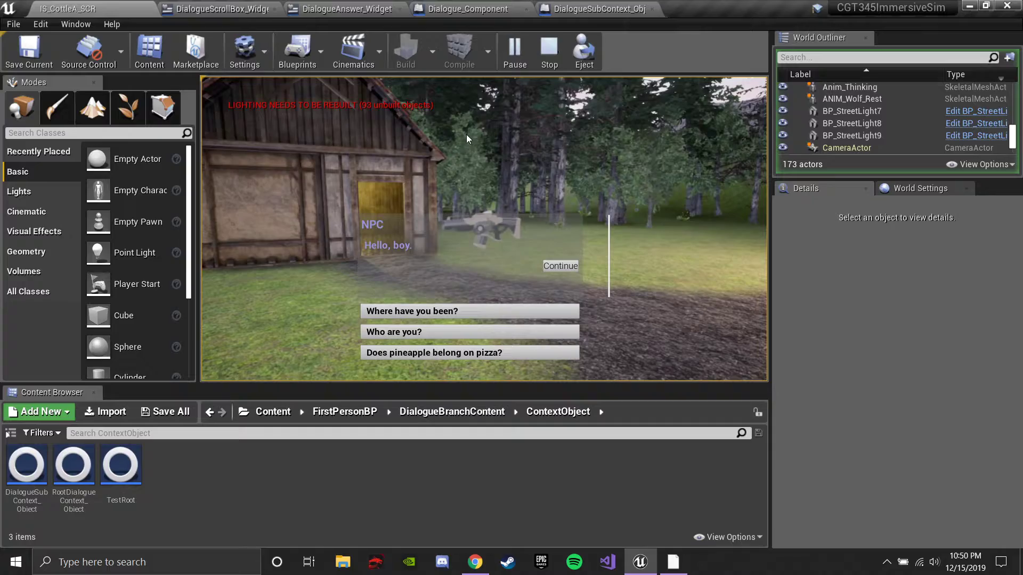
key("Escape")
Inspect the FirstPersonCharacter on the path outside the cottage, and clear the selection.
right_click_drag(471, 133, 844, 141)
key("w")
key("w")
key("a")
right_click_drag(506, 152, 500, 153)
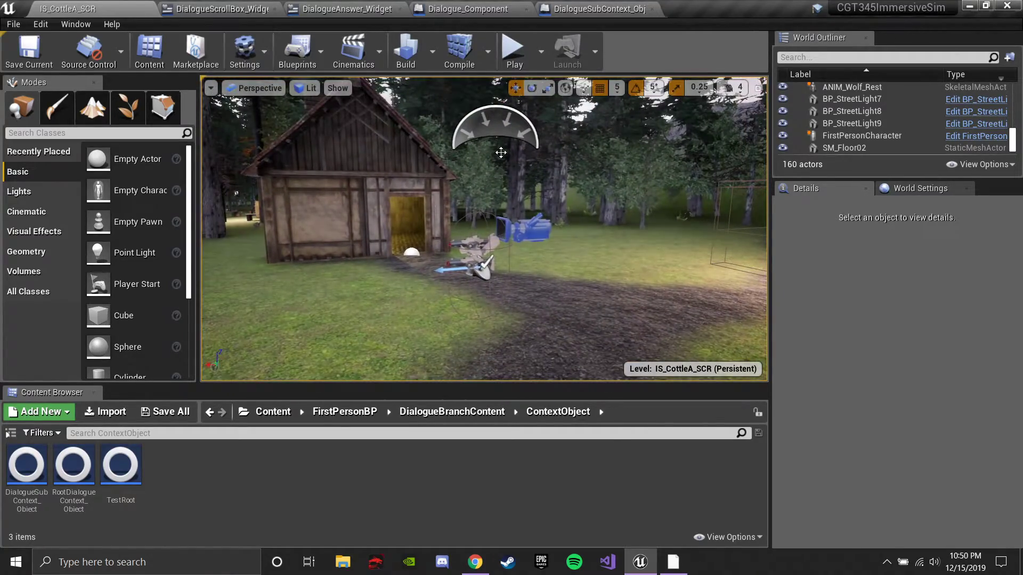
left_click(491, 277)
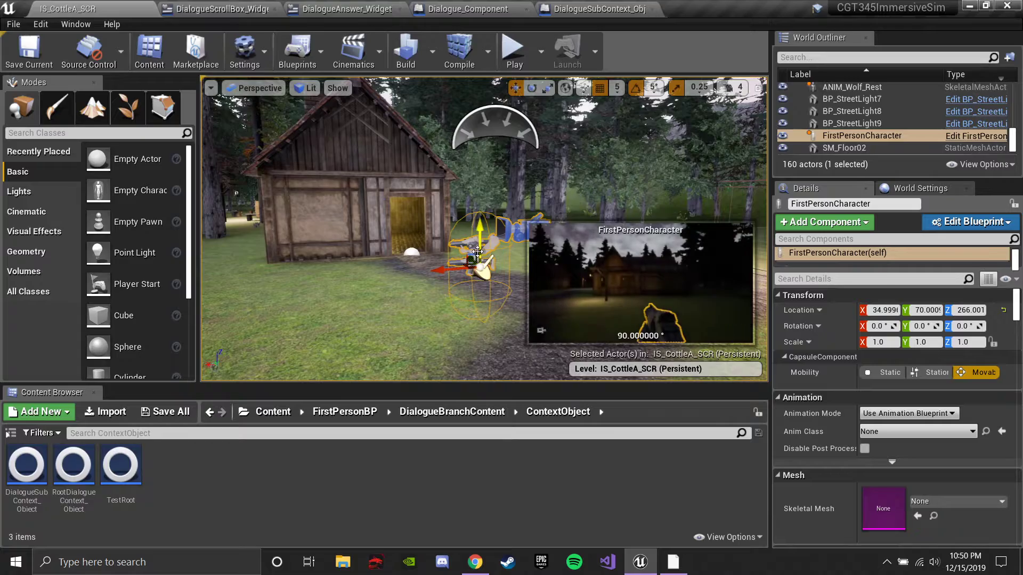
left_click(331, 260)
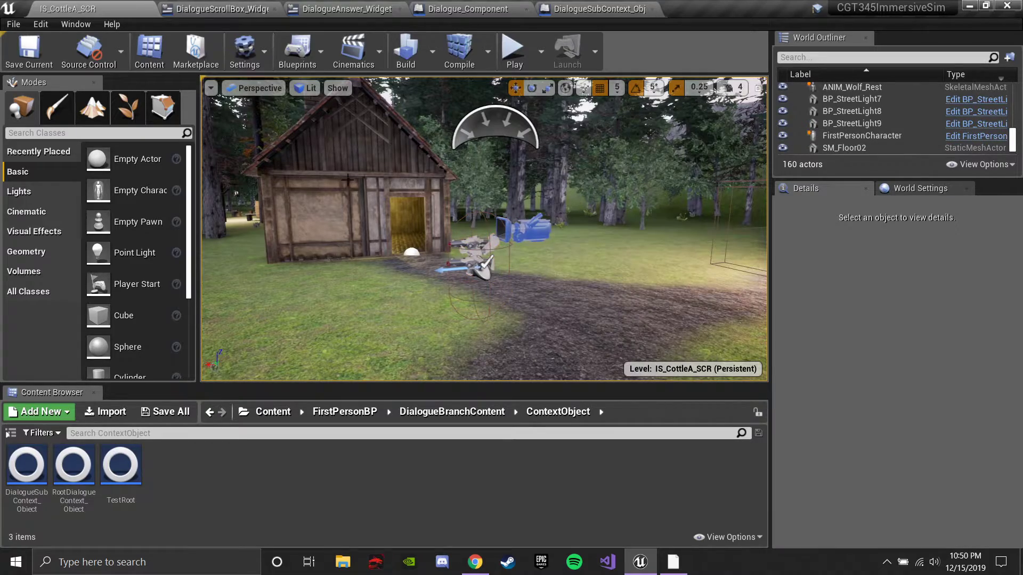
Play the level from beside the lake, walk to the rose on the shore, and pick it up.
key("w")
right_click_drag(331, 259, 414, 183)
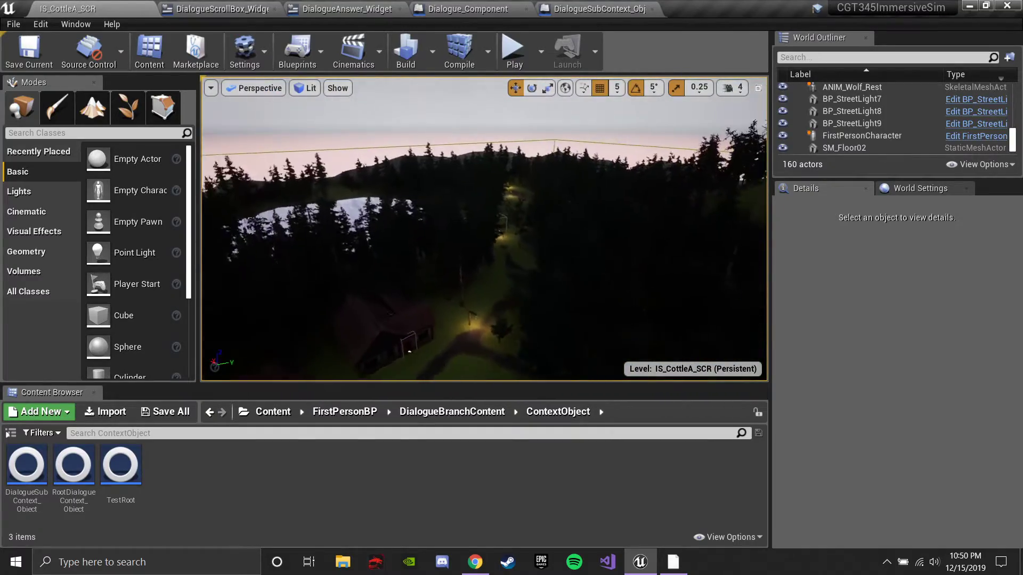
right_click_drag(484, 229, 285, 237)
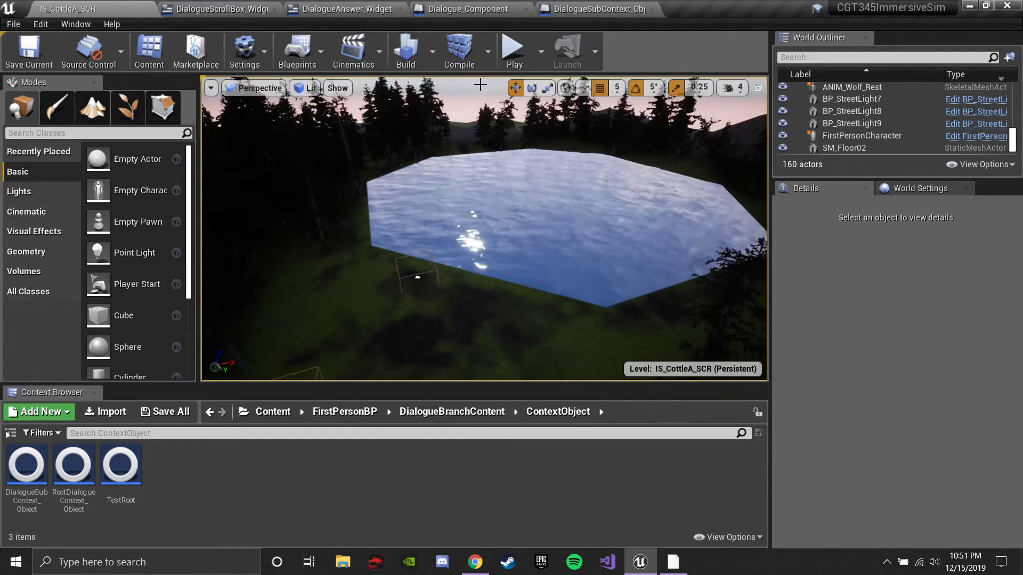
left_click(503, 64)
left_click(447, 240)
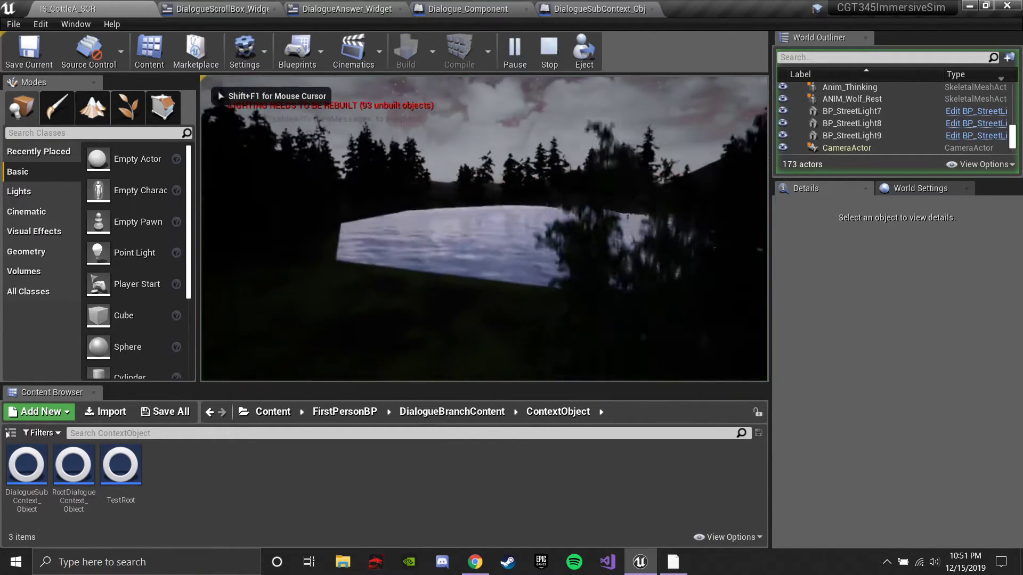
key("w")
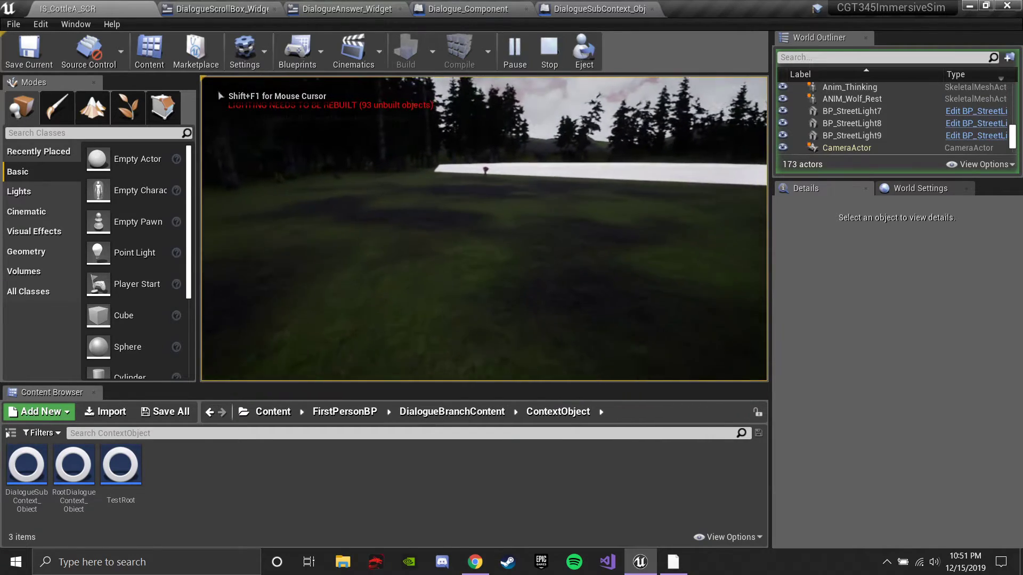
key("w")
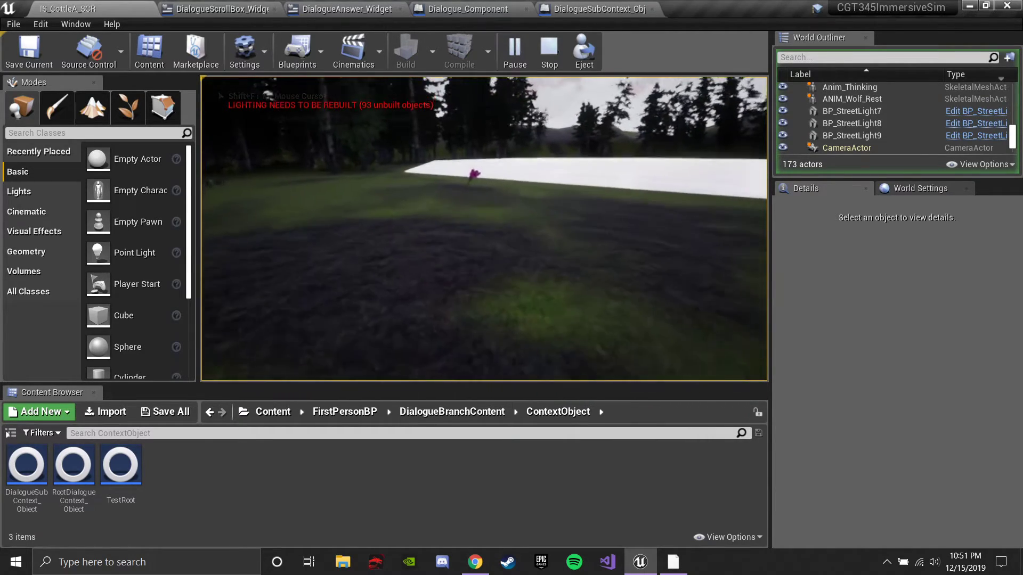
key("e")
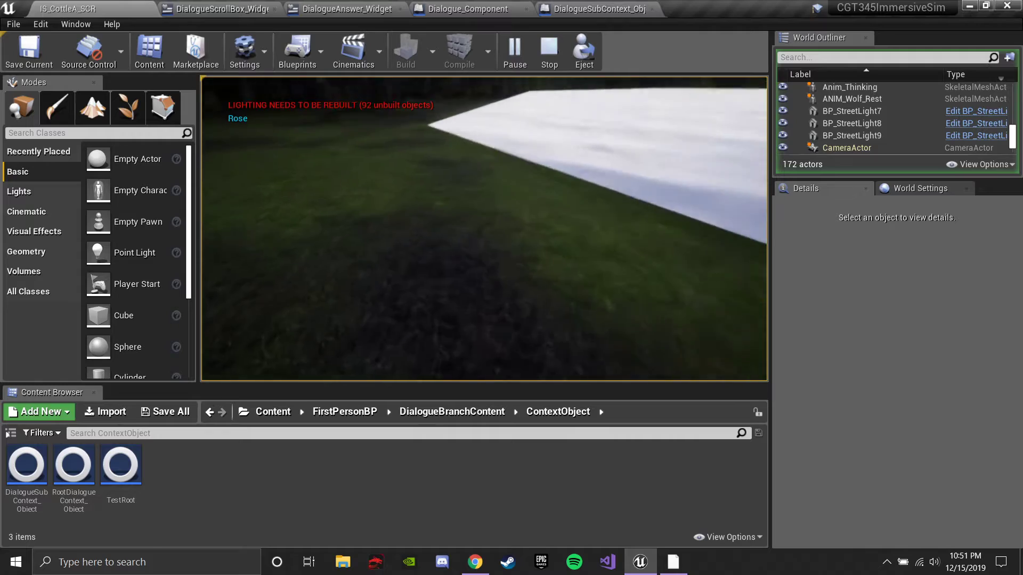
Walk through the trees into the half-timbered house and interact with the Elder lying on the floor to wake her.
key("w")
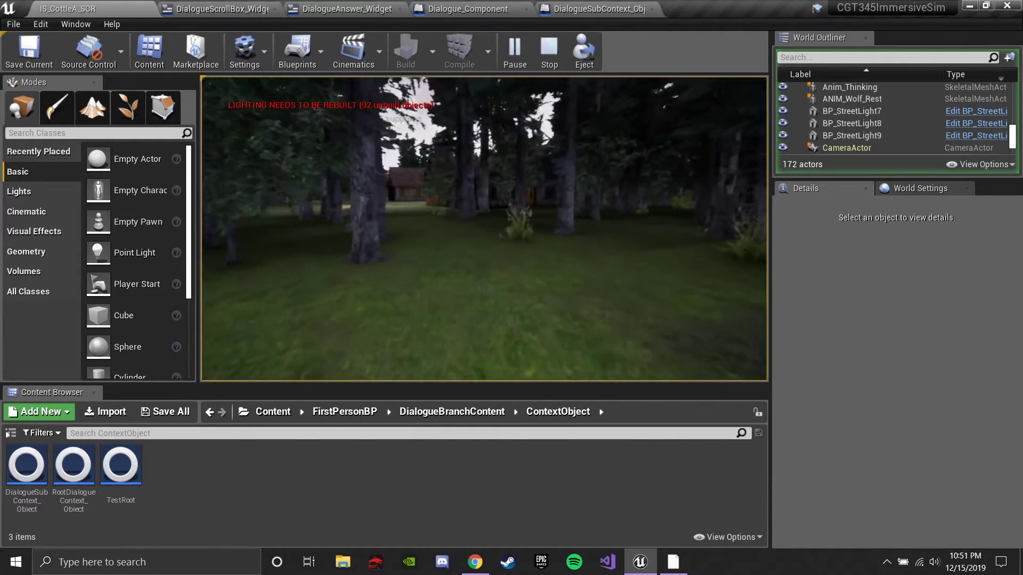
key("w")
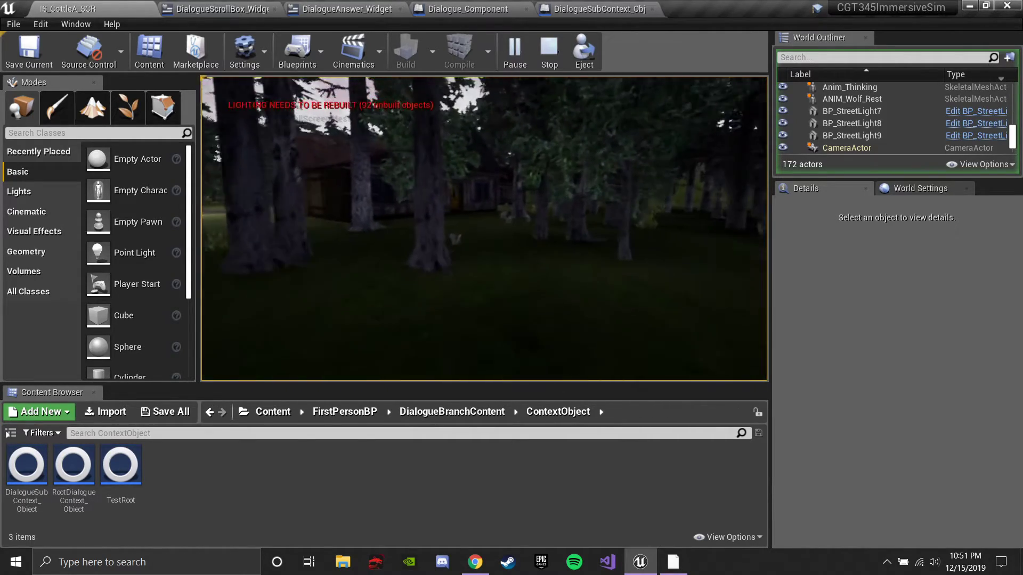
key("w")
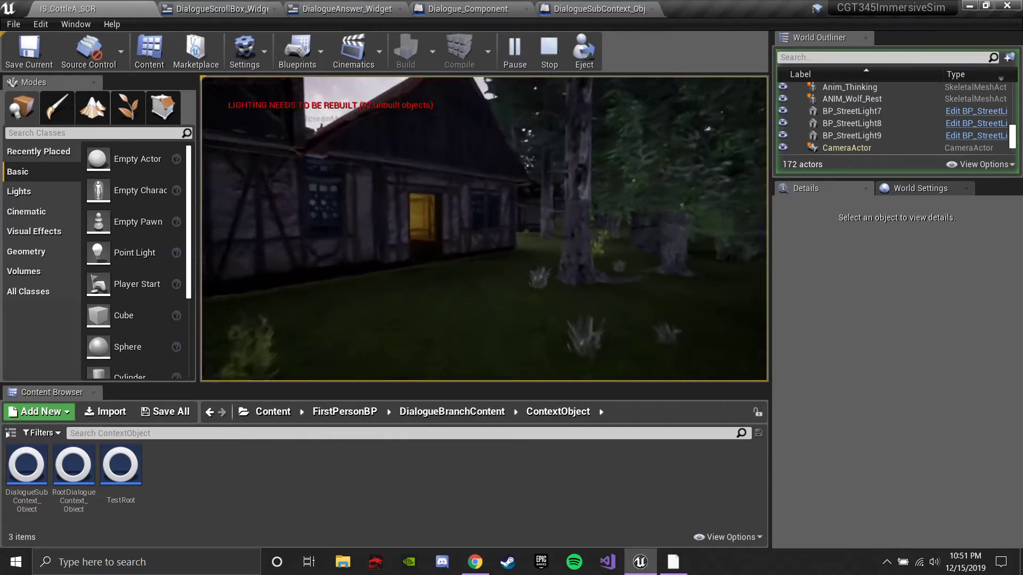
key("w")
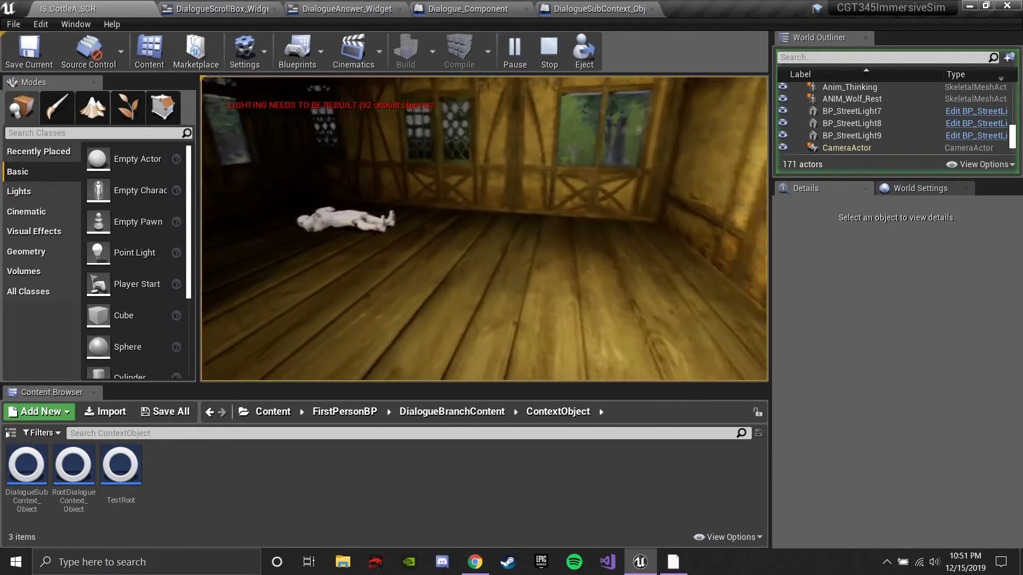
key("e")
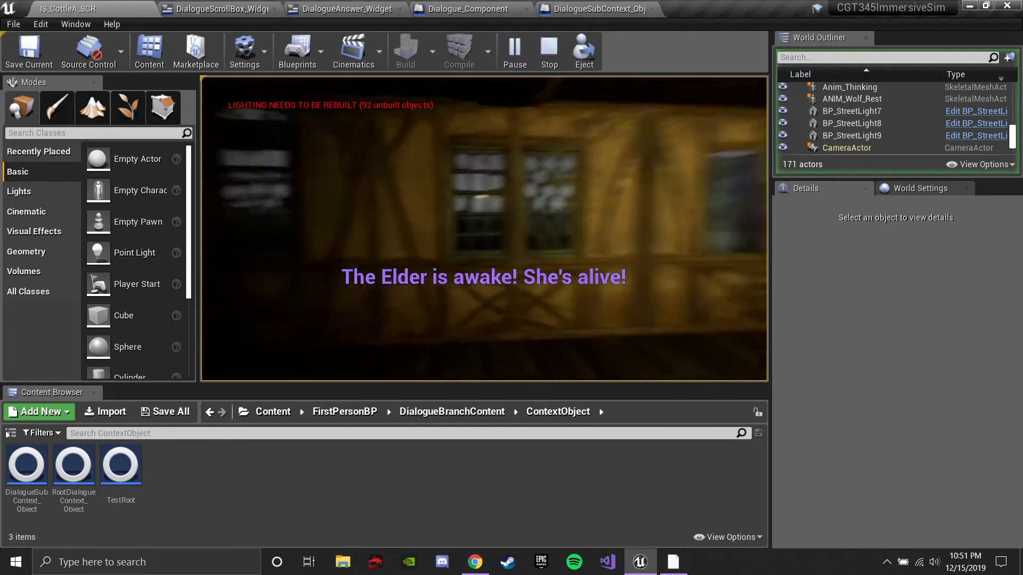
Leave the house, walk across the village past the street lights and along the paths, and end the play session.
key("w")
key("w")
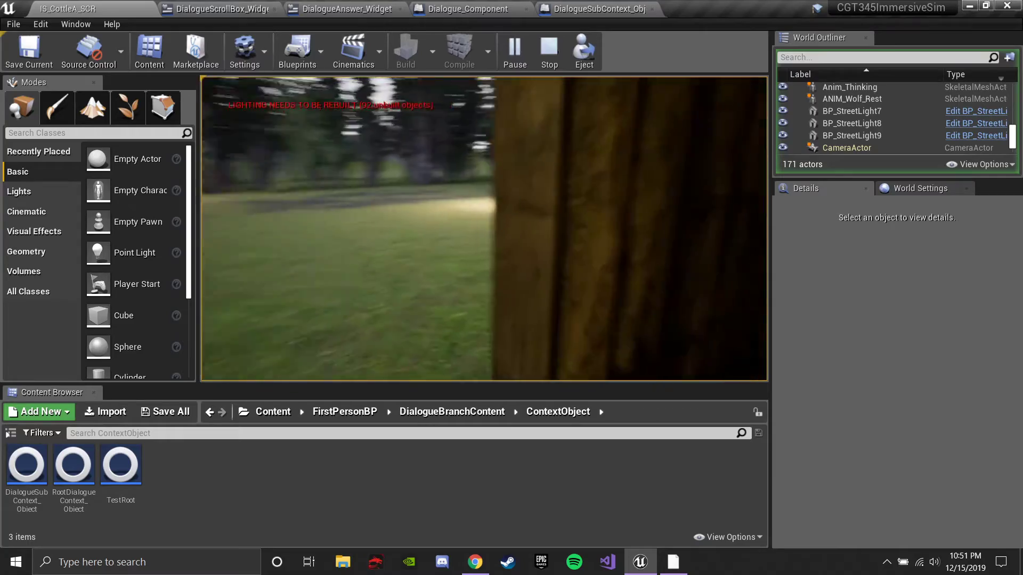
key("w")
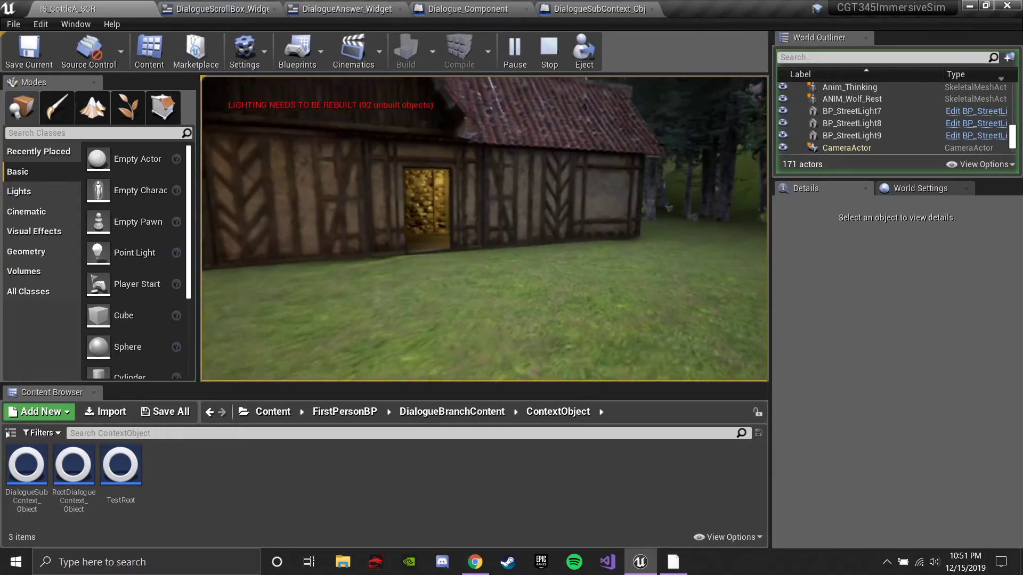
key("w")
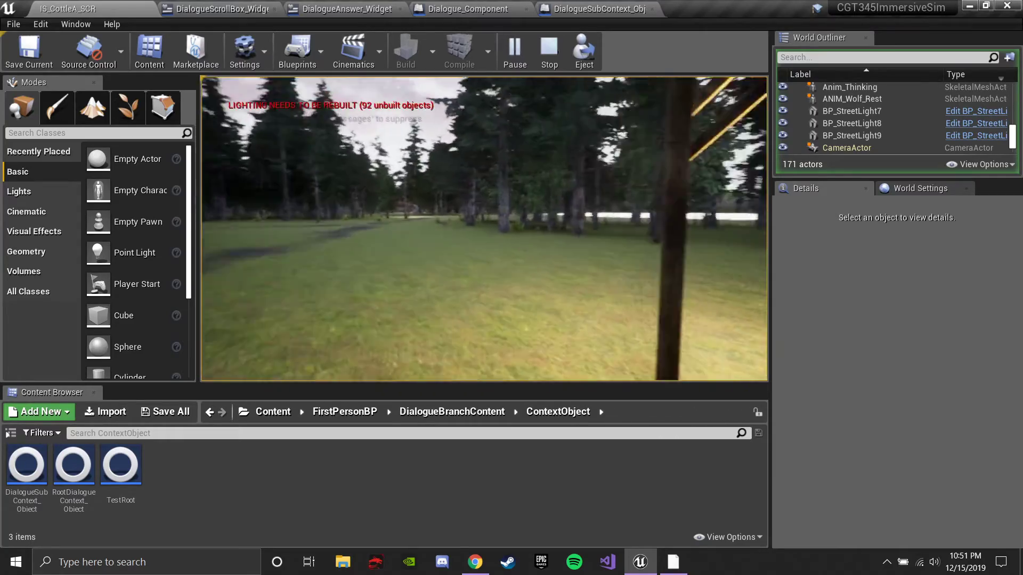
key("w")
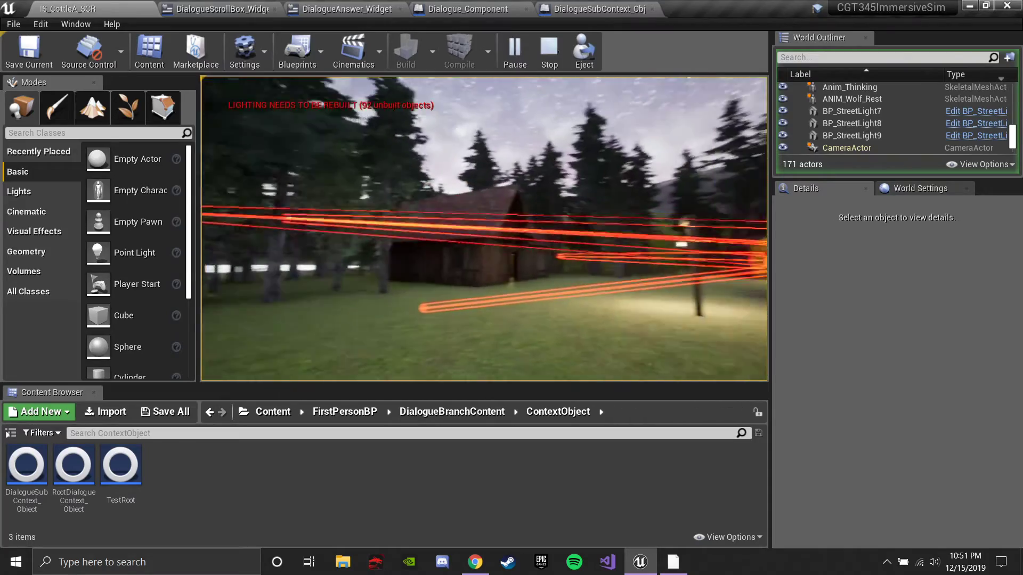
key("w")
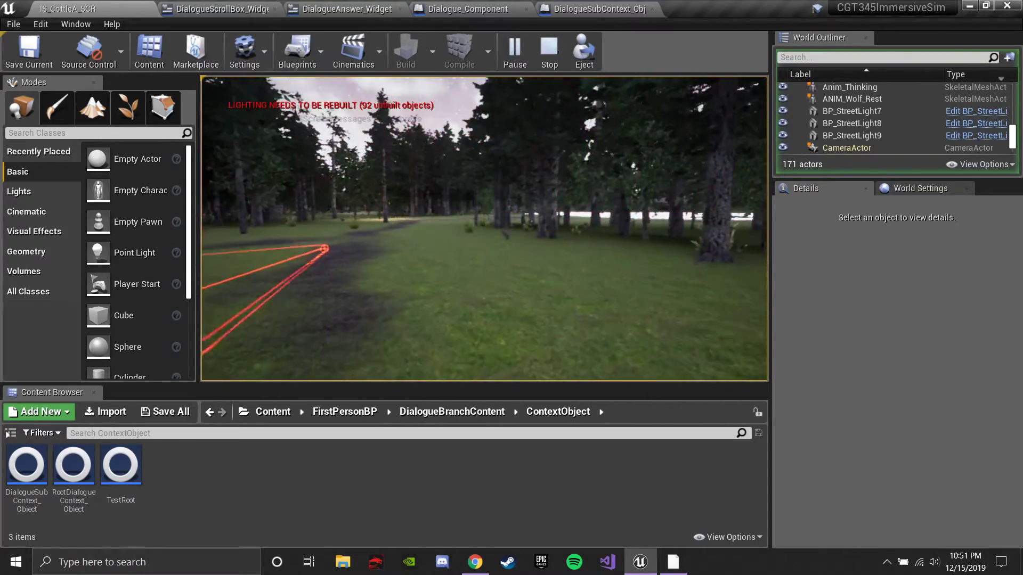
key("w")
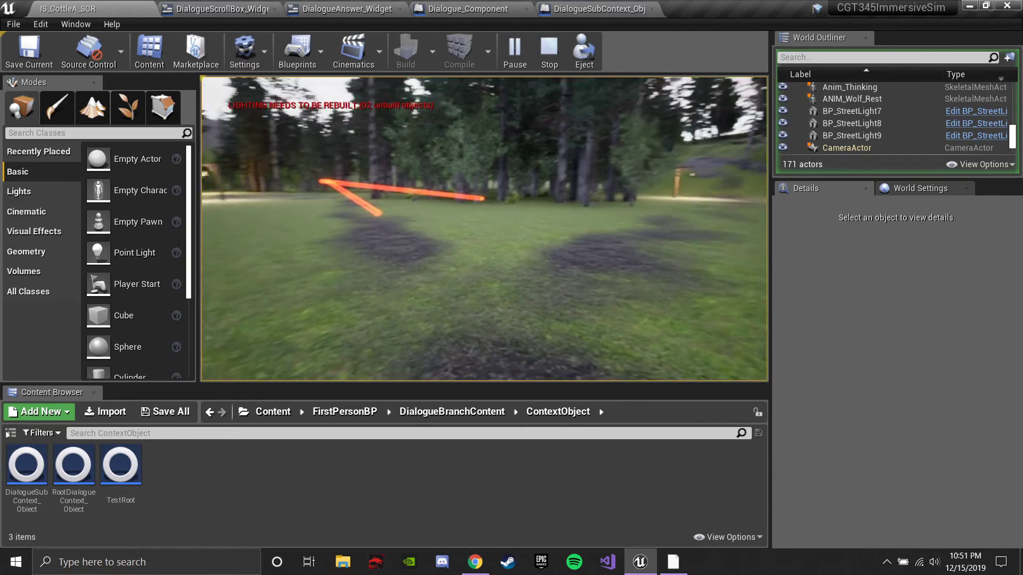
key("Escape")
key("alt+Tab")
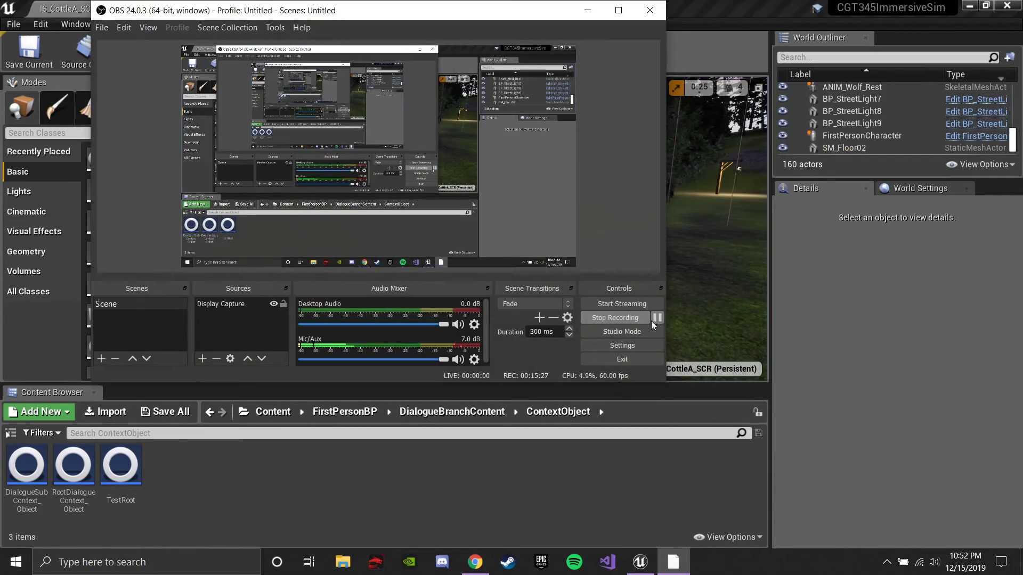